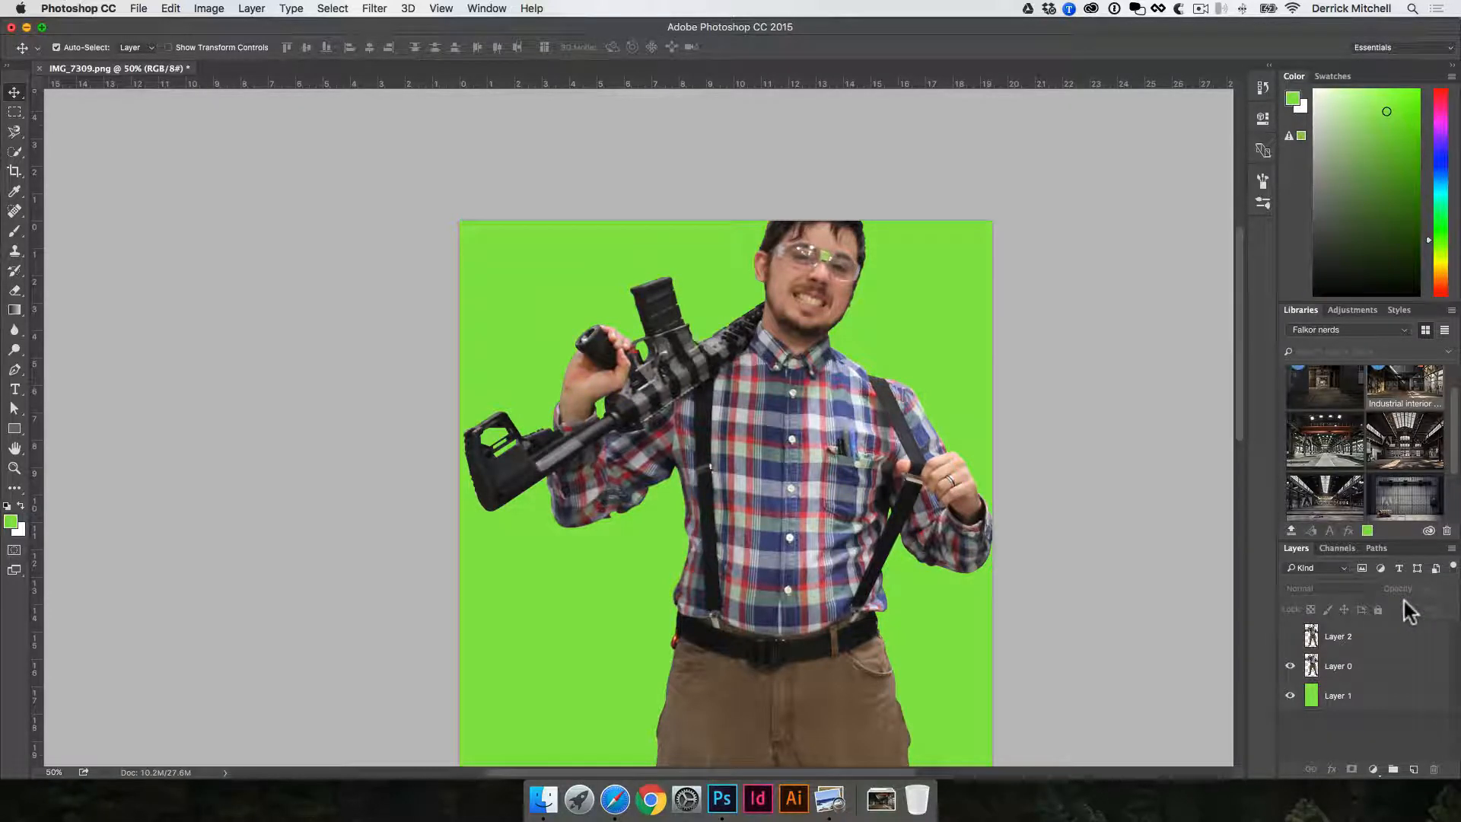
- Save the document's work path under the name "cutout"
{"action": "left_click", "coordinate": [1377, 546]}
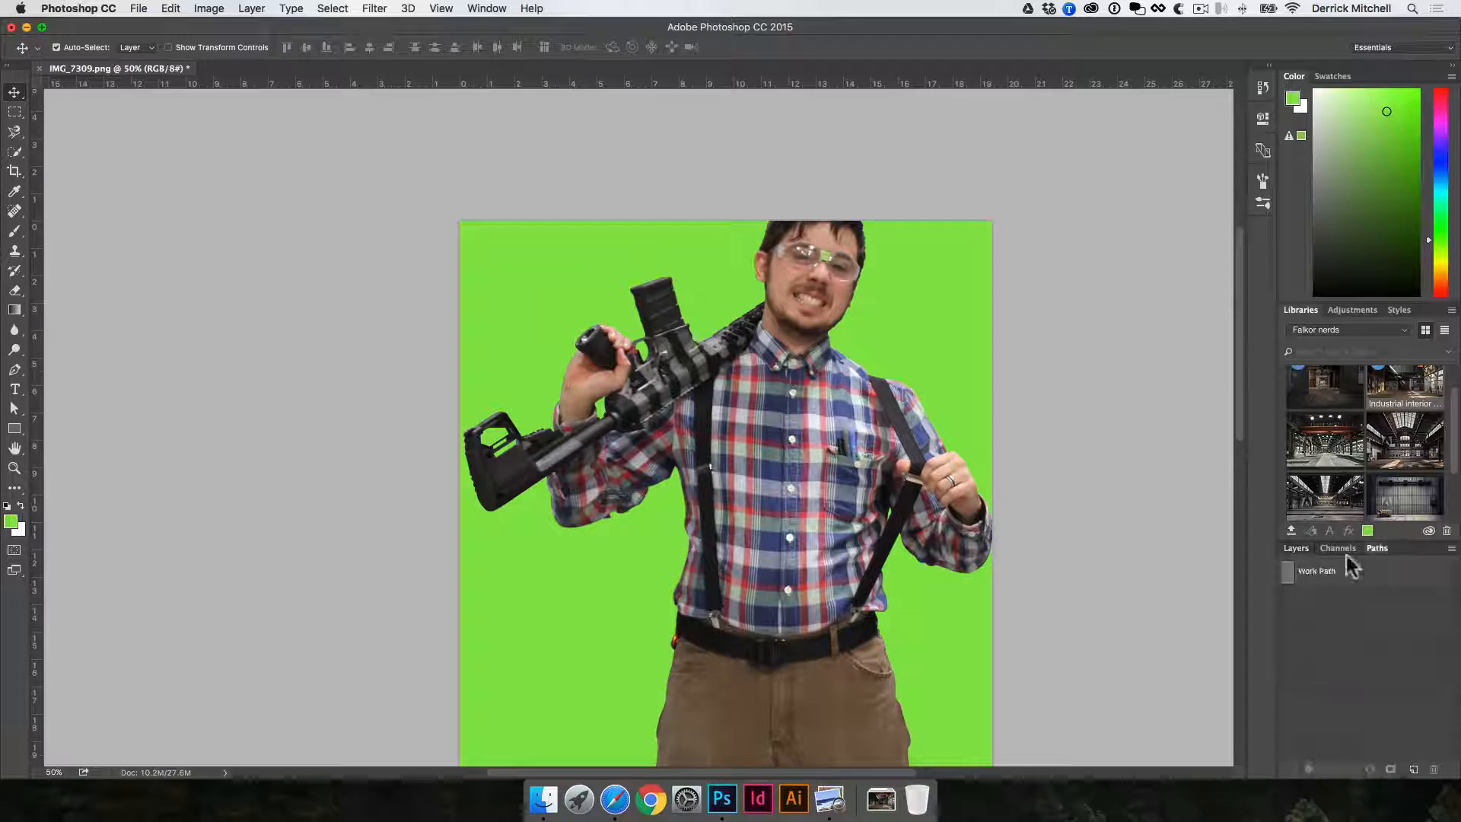
{"action": "left_click", "coordinate": [883, 391]}
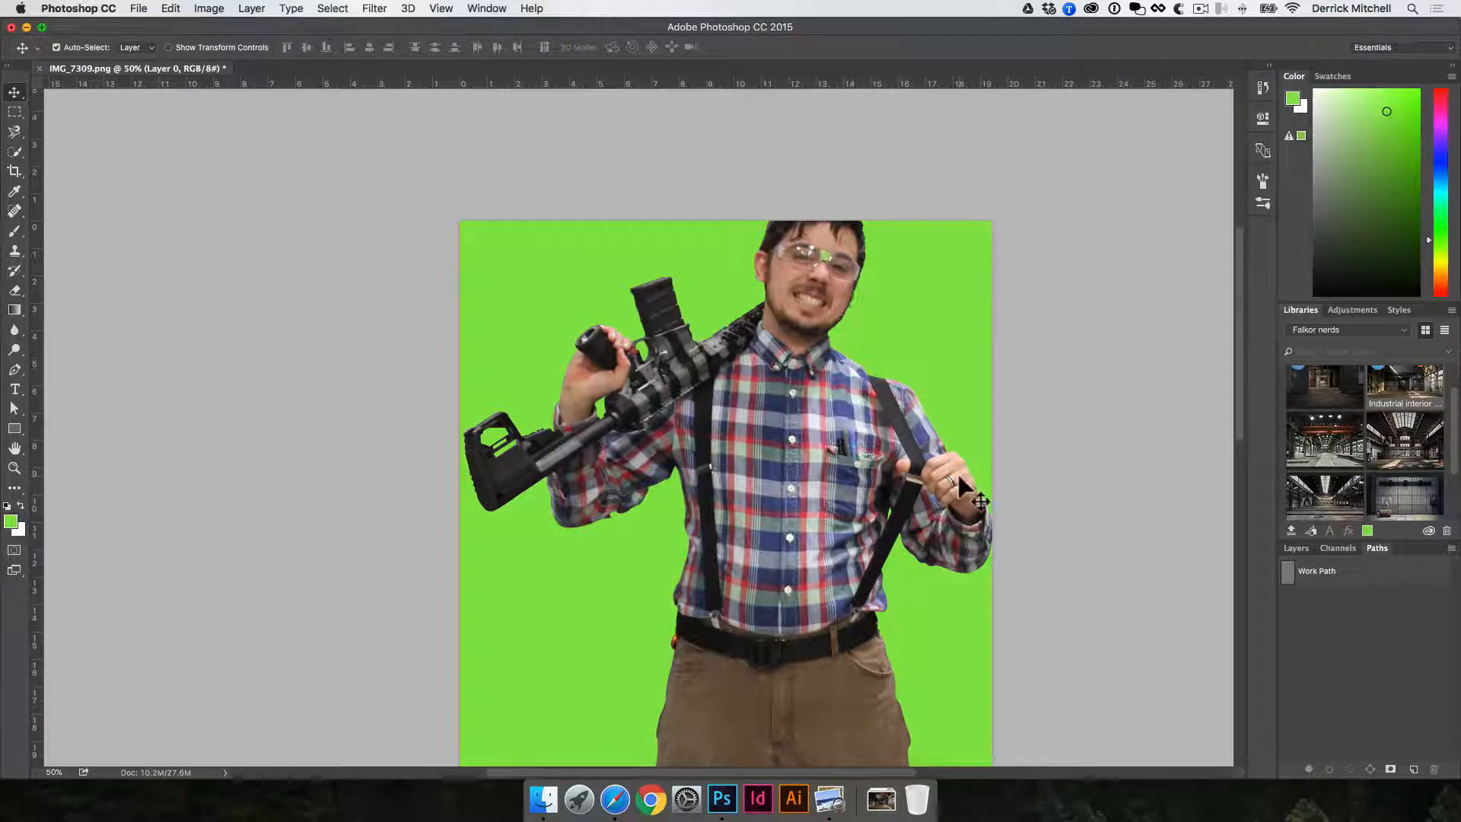
{"action": "double_click", "coordinate": [1321, 574]}
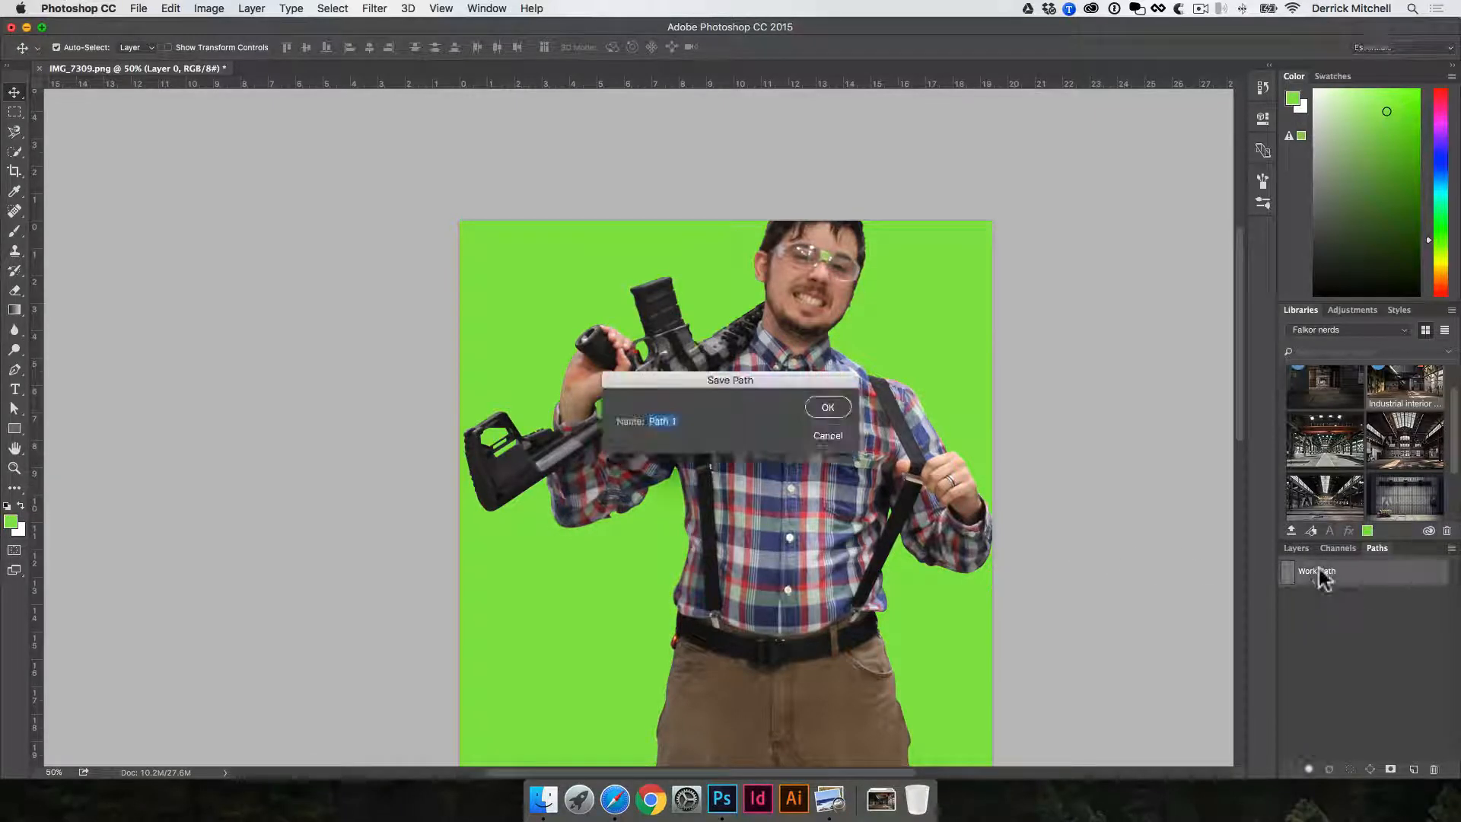
{"action": "type", "text": "cutout"}
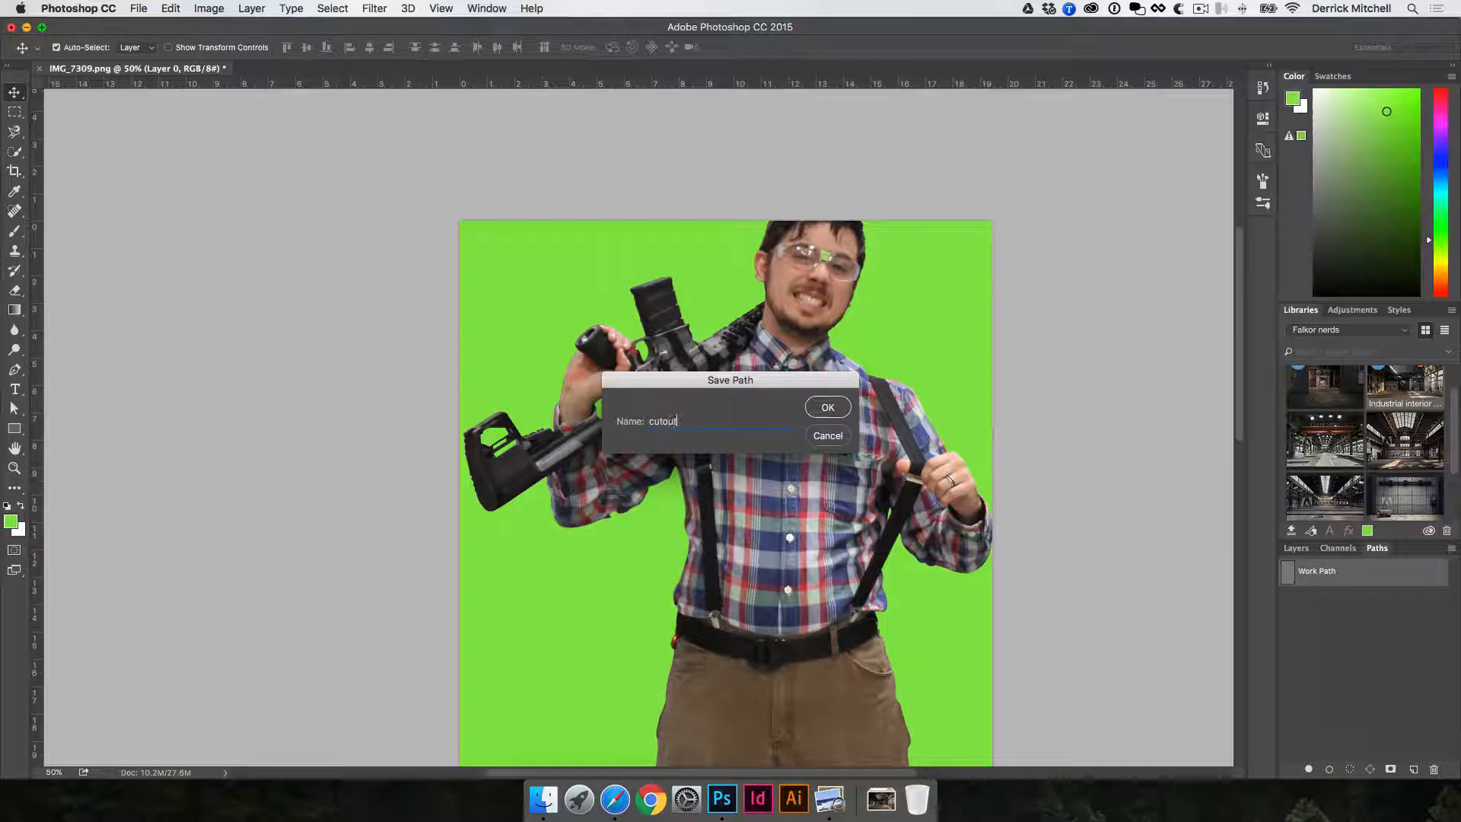
{"action": "key", "text": "Return"}
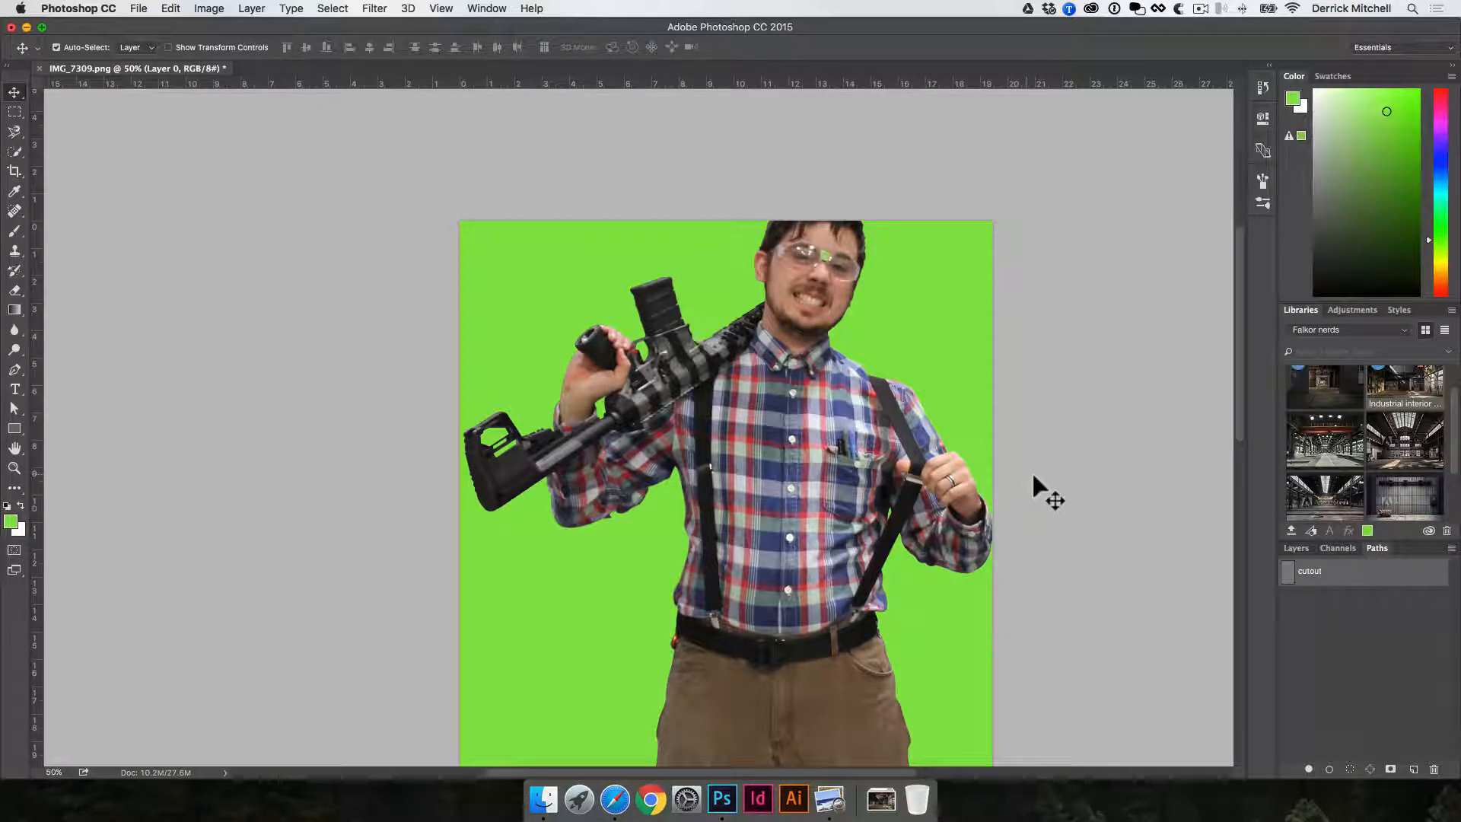
- Start saving the document and choose the composite image project's DESIGN FILES > PSD folder as the destination
{"action": "left_click", "coordinate": [144, 8]}
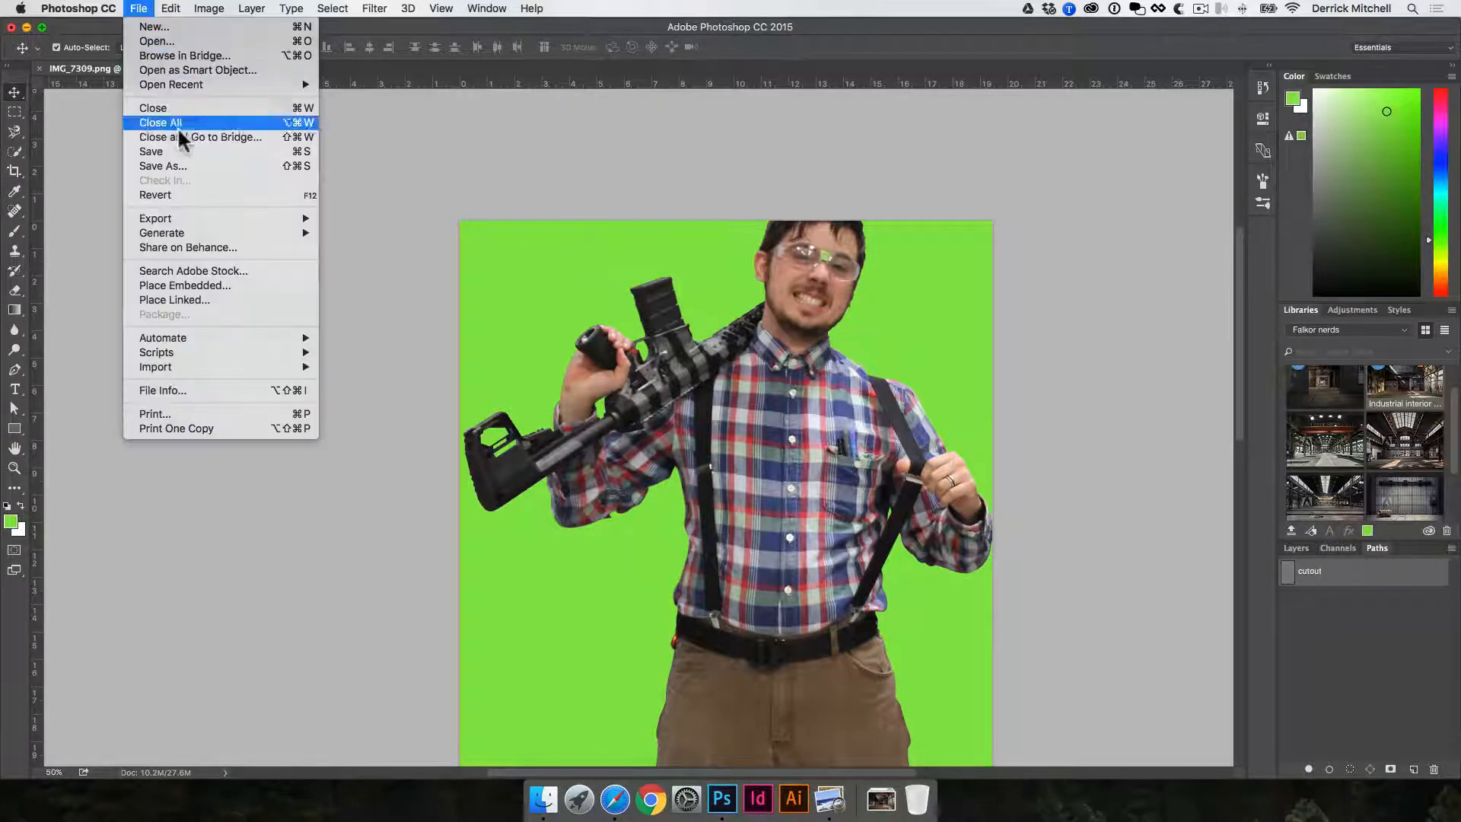
{"action": "left_click", "coordinate": [178, 150]}
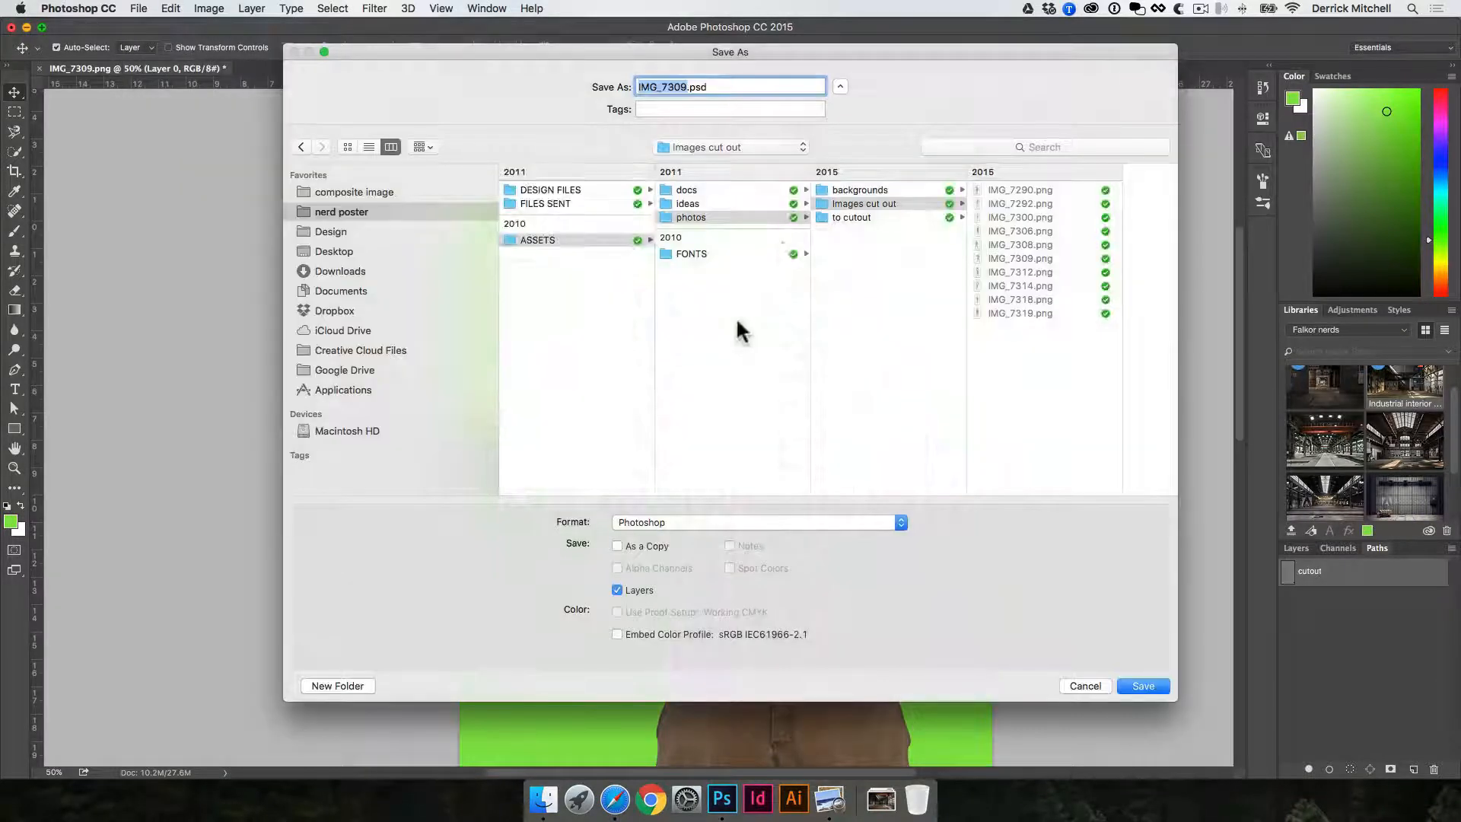
{"action": "left_click", "coordinate": [358, 193]}
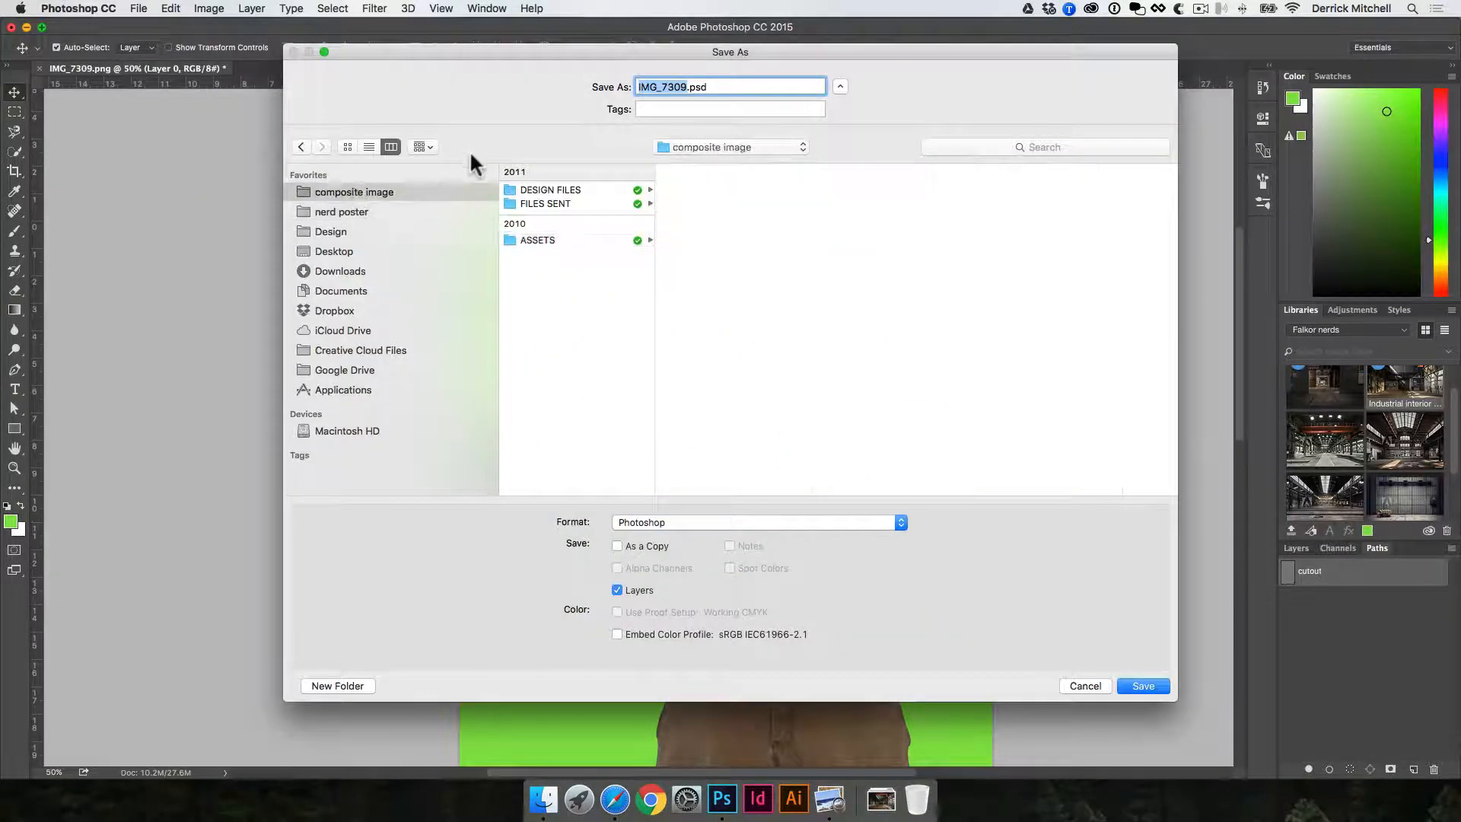
{"action": "left_click", "coordinate": [576, 189]}
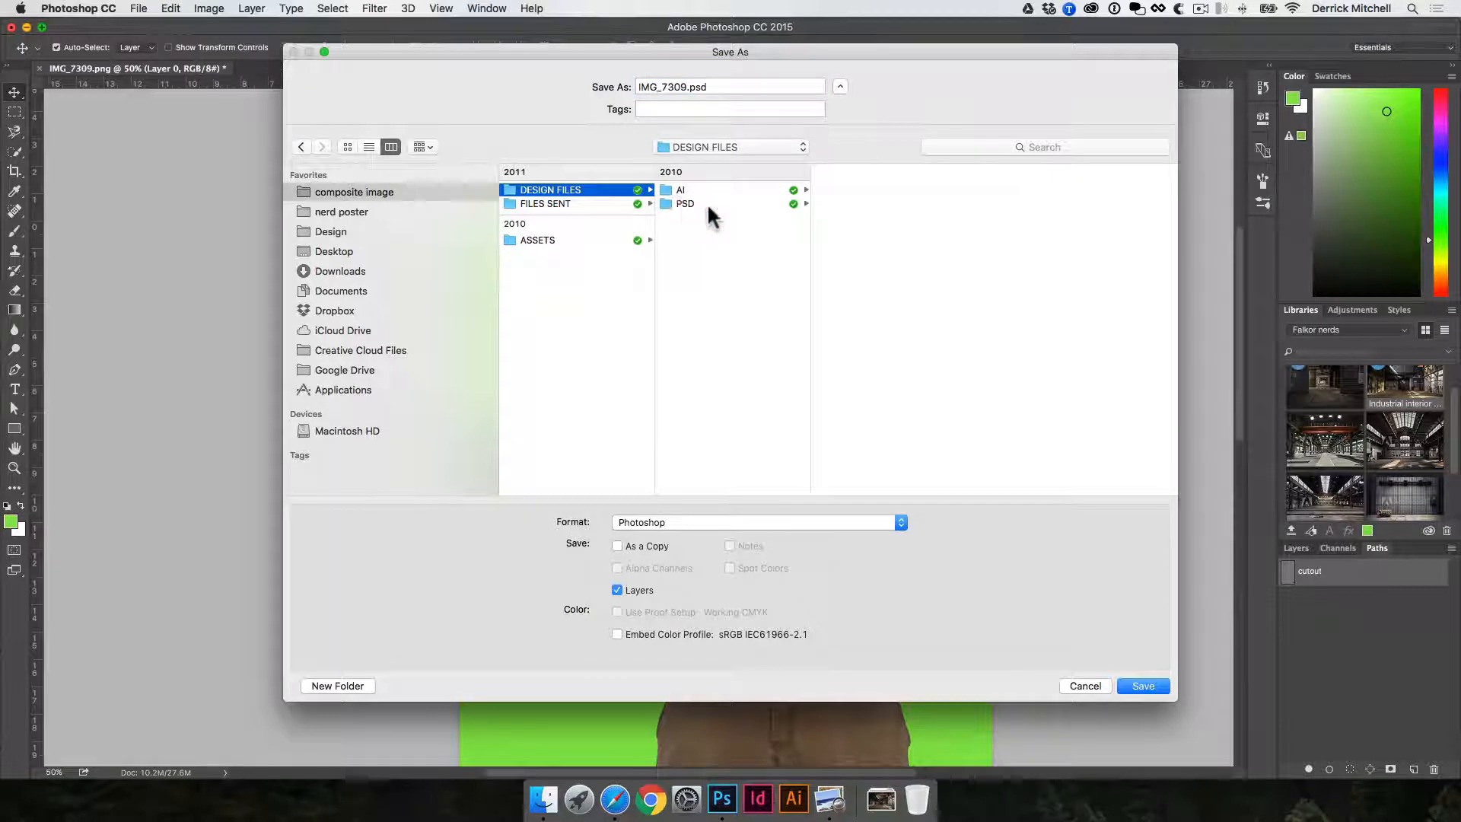
{"action": "left_click", "coordinate": [706, 203]}
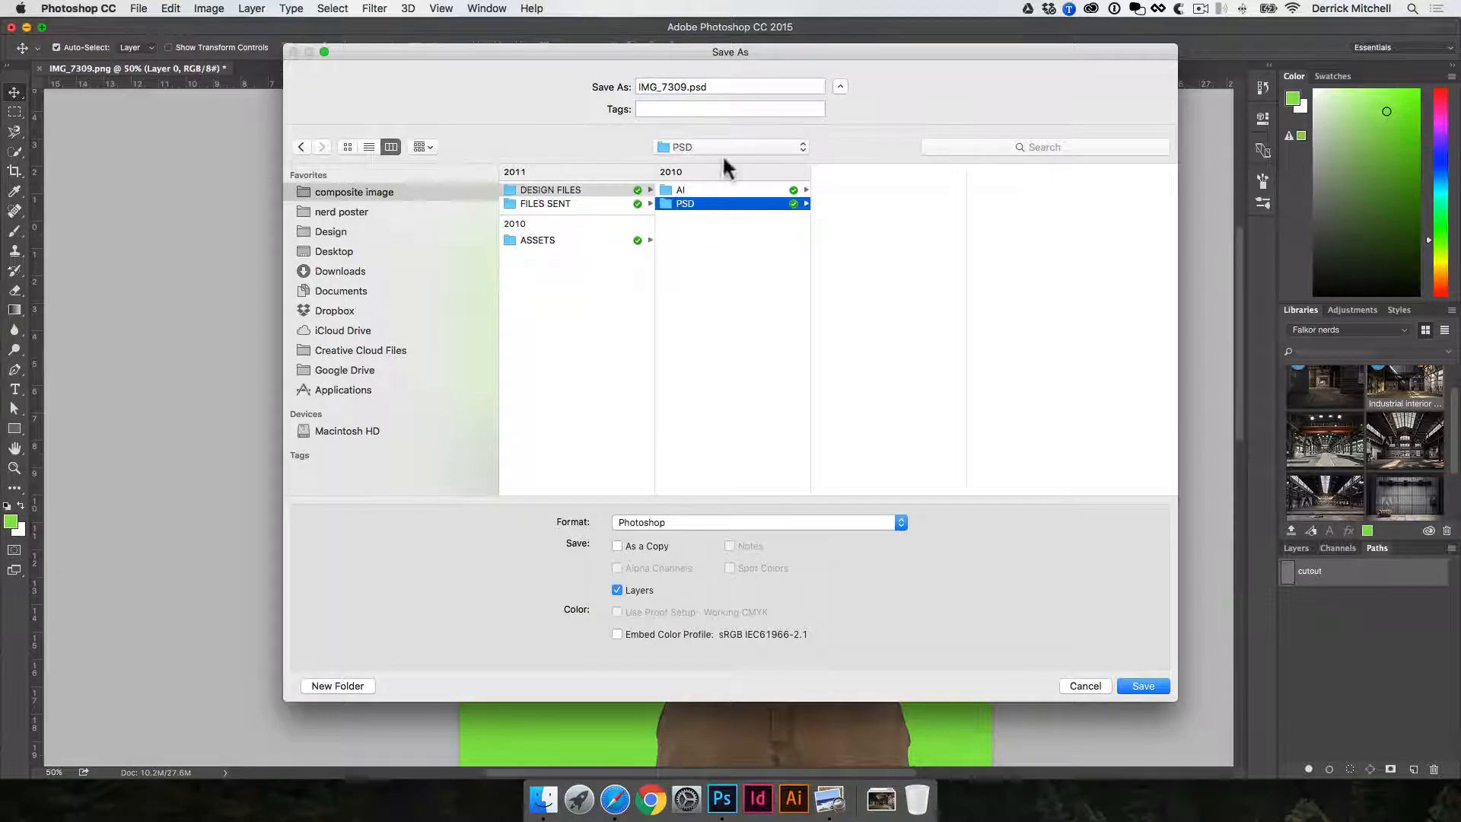
- Name the file IMG_7309-cutout.psd and save it in Photoshop format with layers included
{"action": "left_click", "coordinate": [685, 83]}
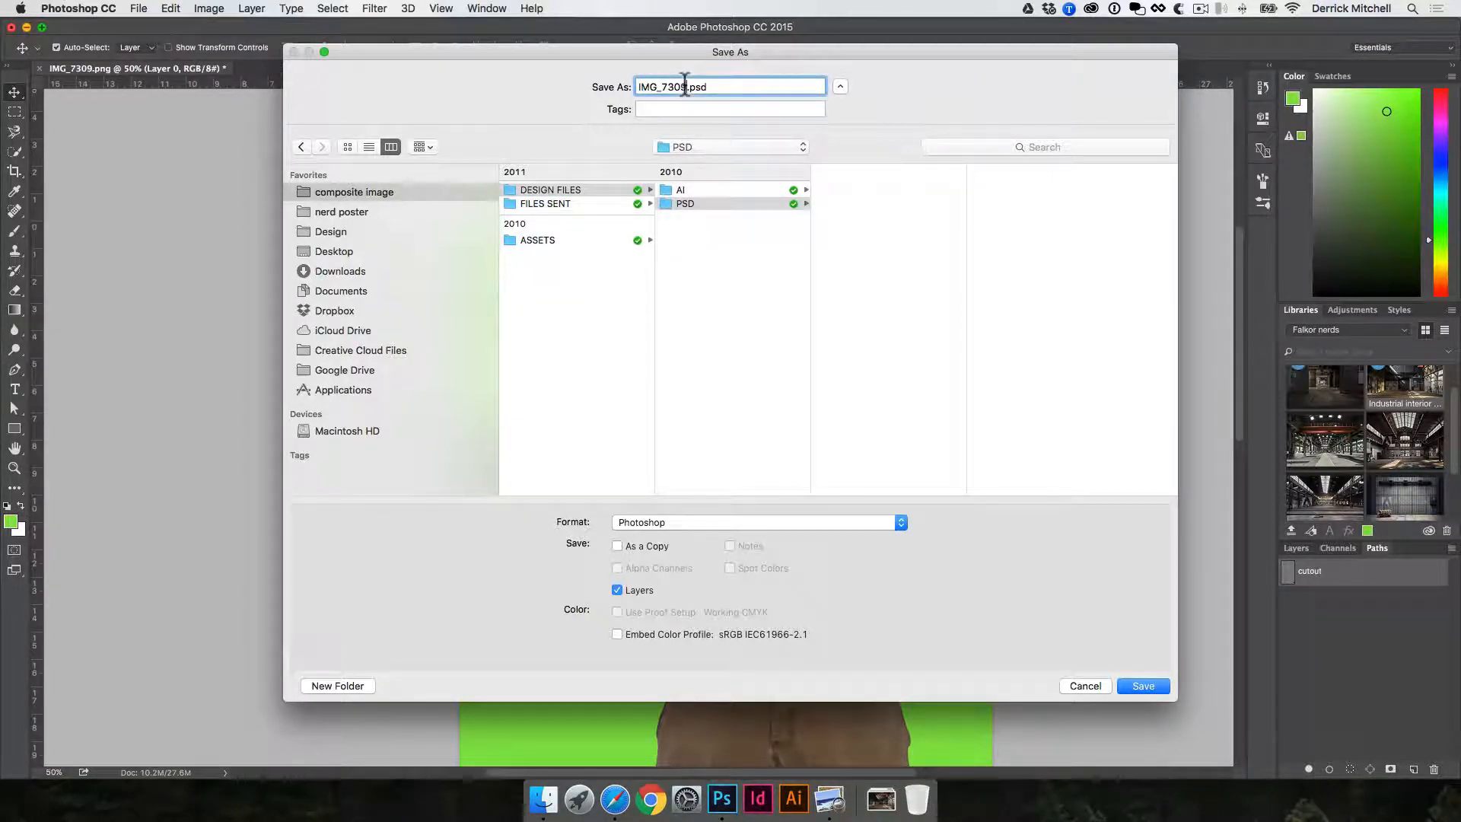
{"action": "type", "text": "-cutout"}
{"action": "left_click_drag", "start_coordinate": [689, 86], "coordinate": [633, 85]}
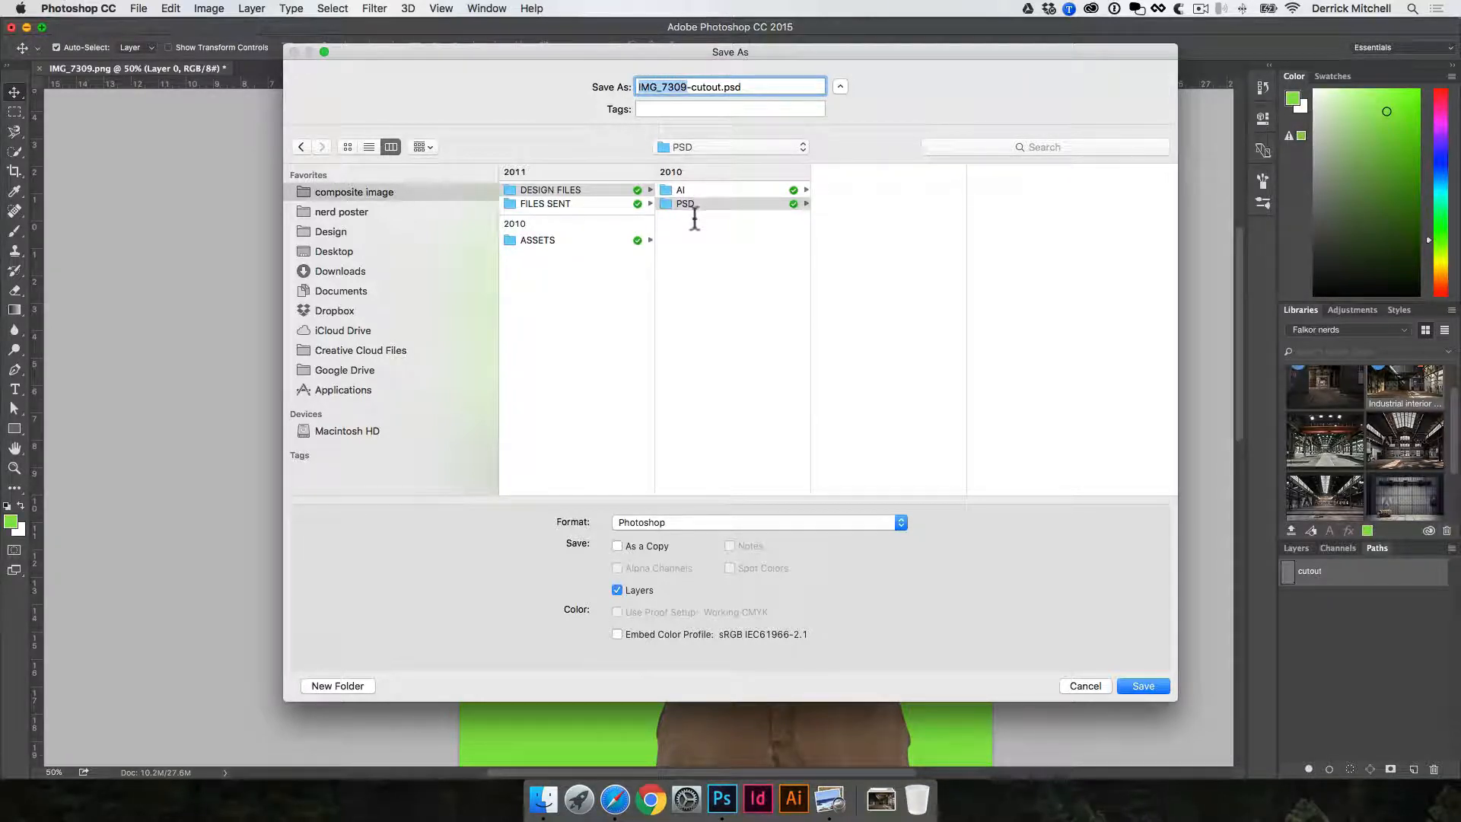
{"action": "left_click", "coordinate": [836, 197]}
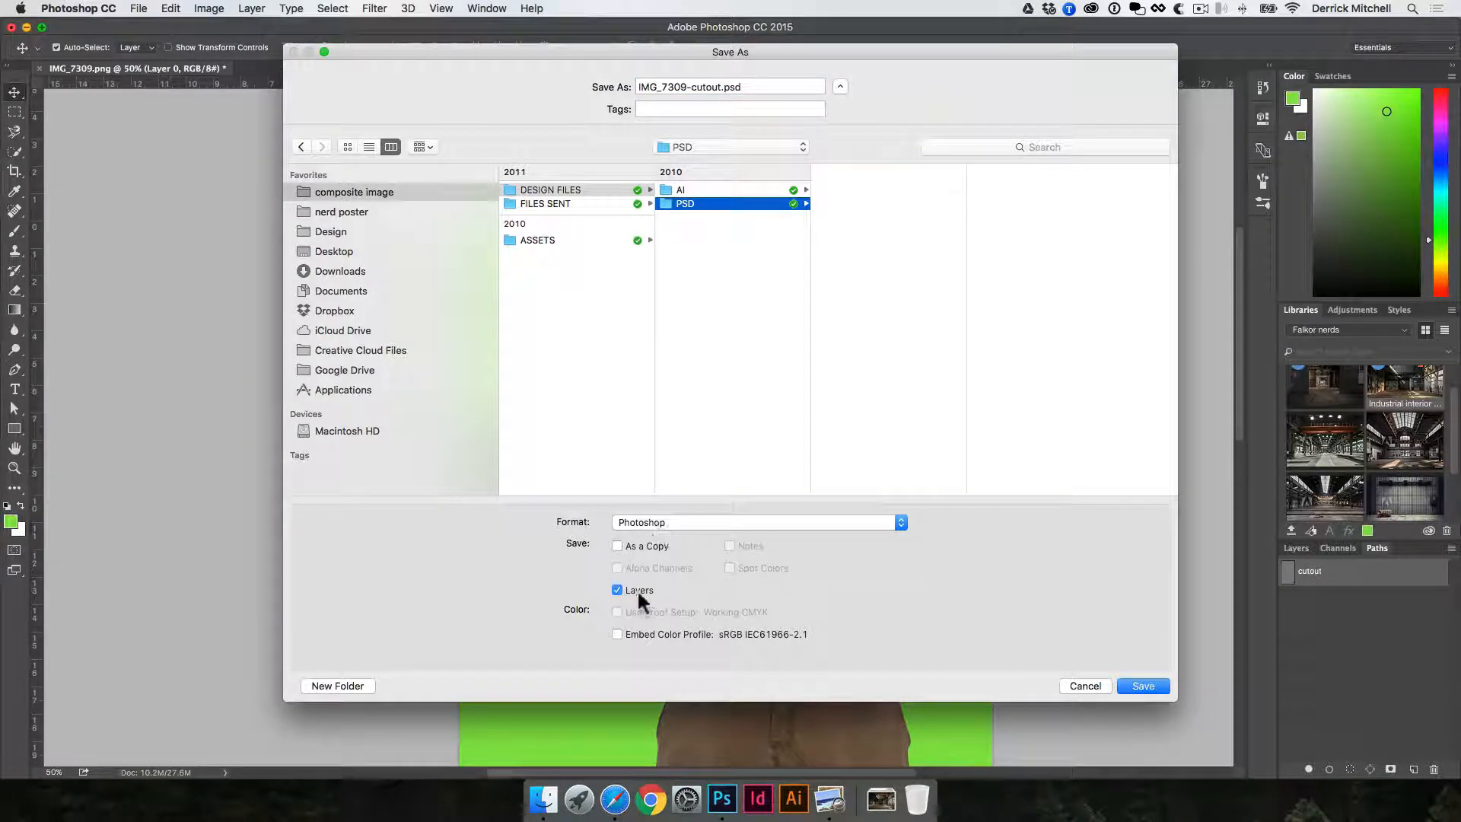
{"action": "left_click", "coordinate": [644, 522]}
{"action": "left_click", "coordinate": [613, 590]}
{"action": "left_click", "coordinate": [1160, 686]}
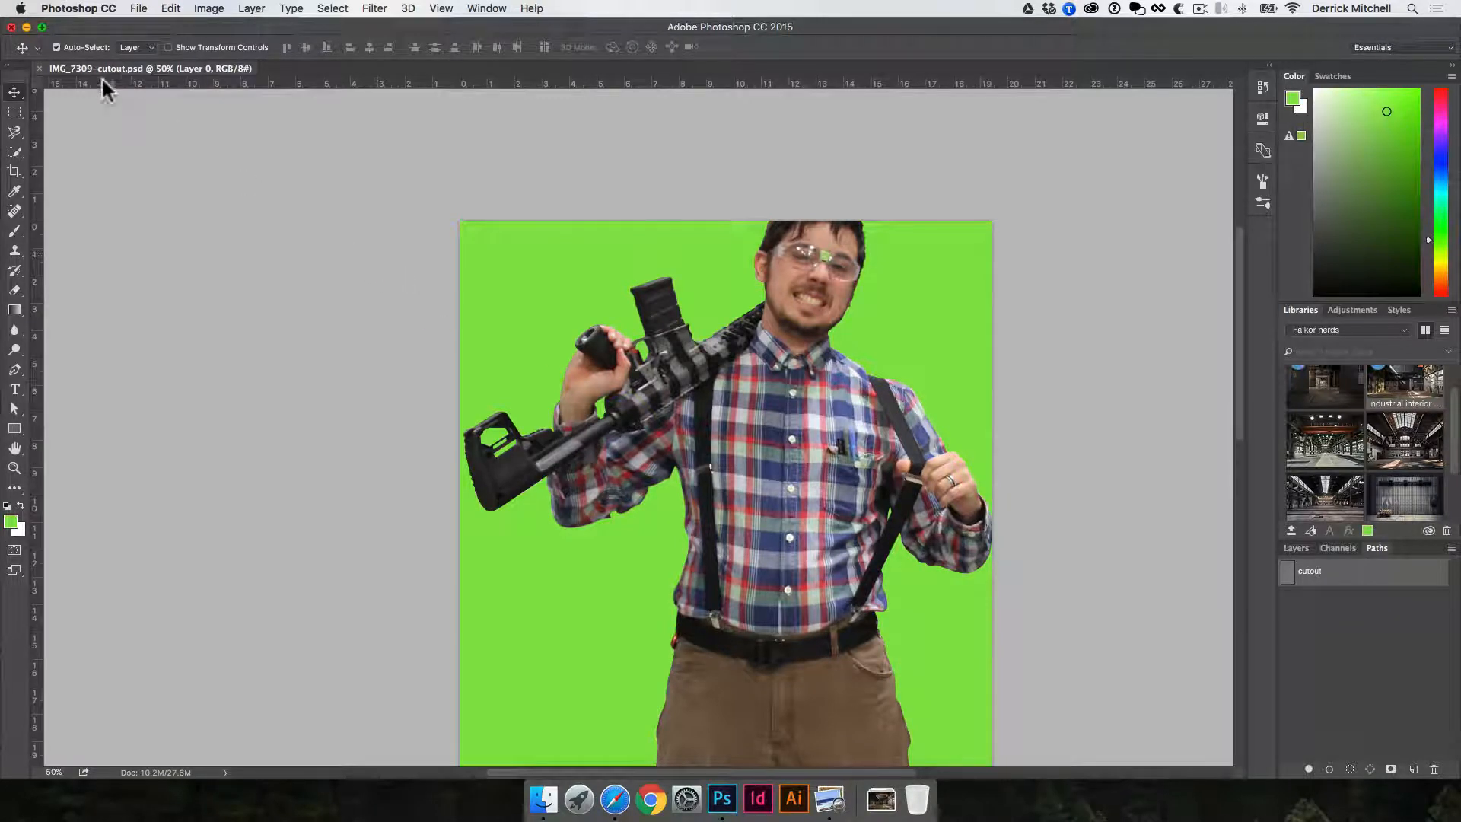
- Close the cutout file and create a new U.S. Paper Letter document, 8.5 x 11 inches at 300 pixels/inch in RGB Color
{"action": "left_click", "coordinate": [35, 67]}
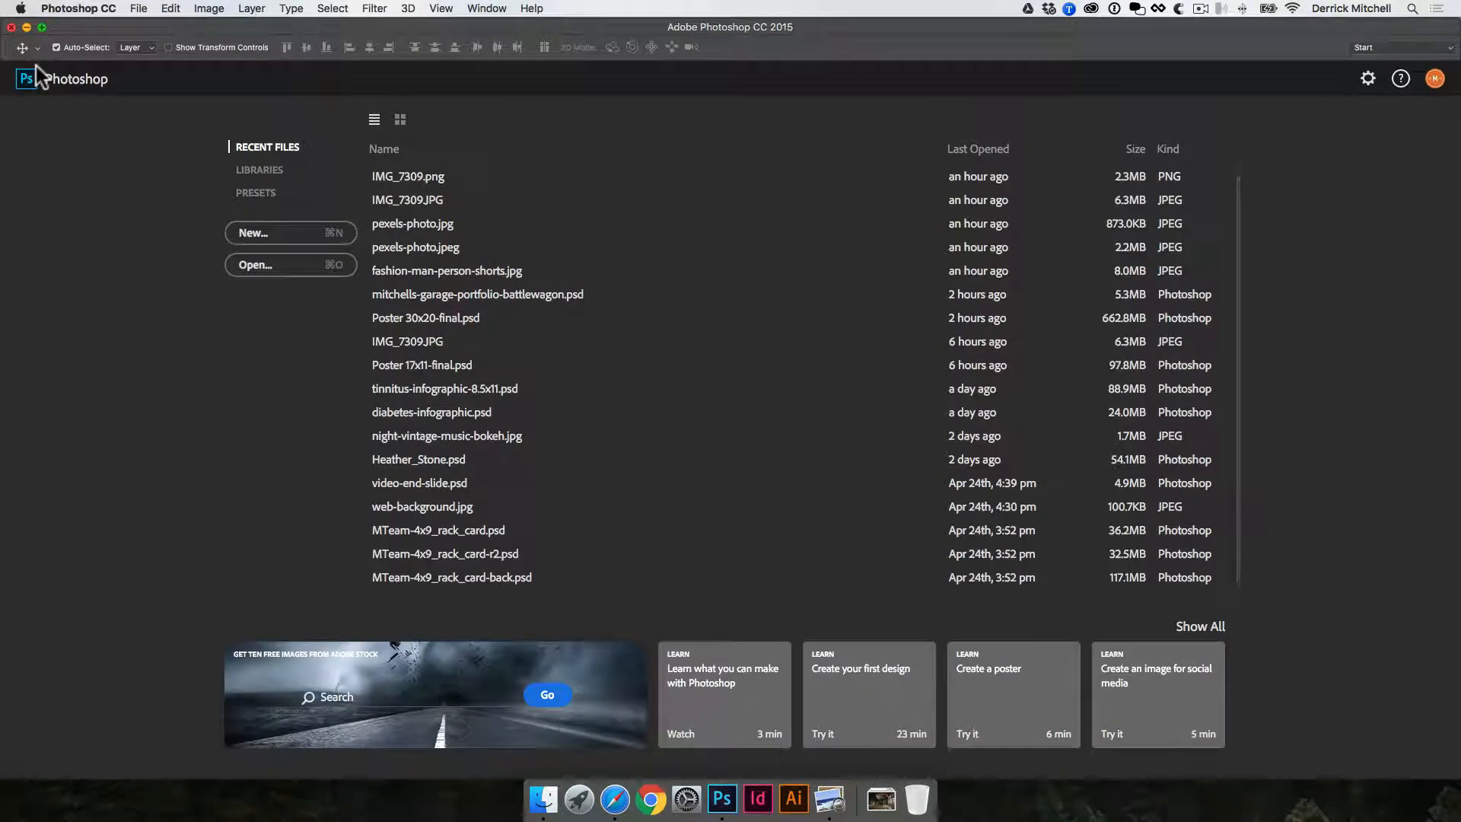
{"action": "left_click", "coordinate": [257, 236]}
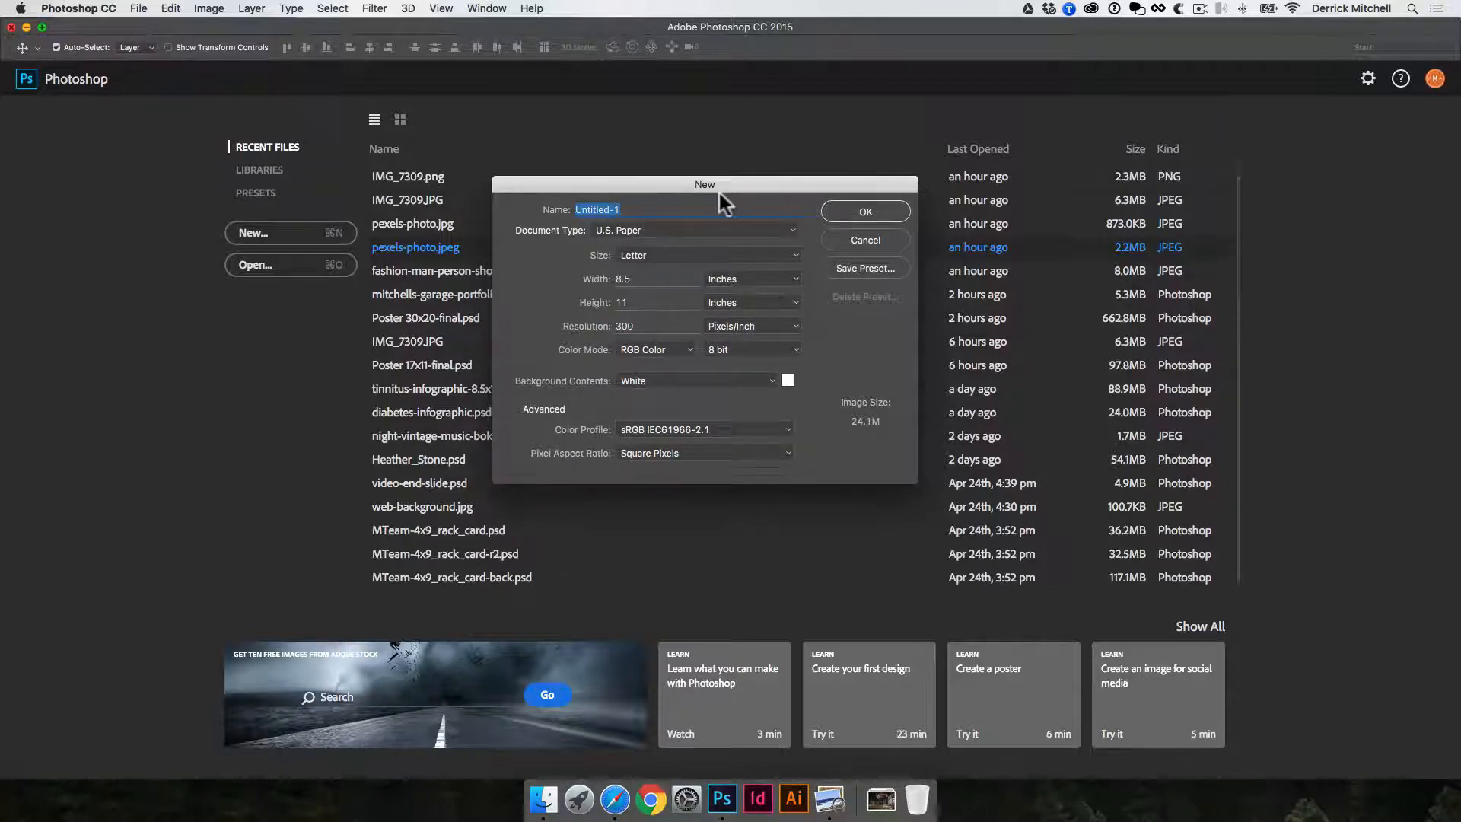
{"action": "left_click_drag", "start_coordinate": [721, 185], "coordinate": [934, 200]}
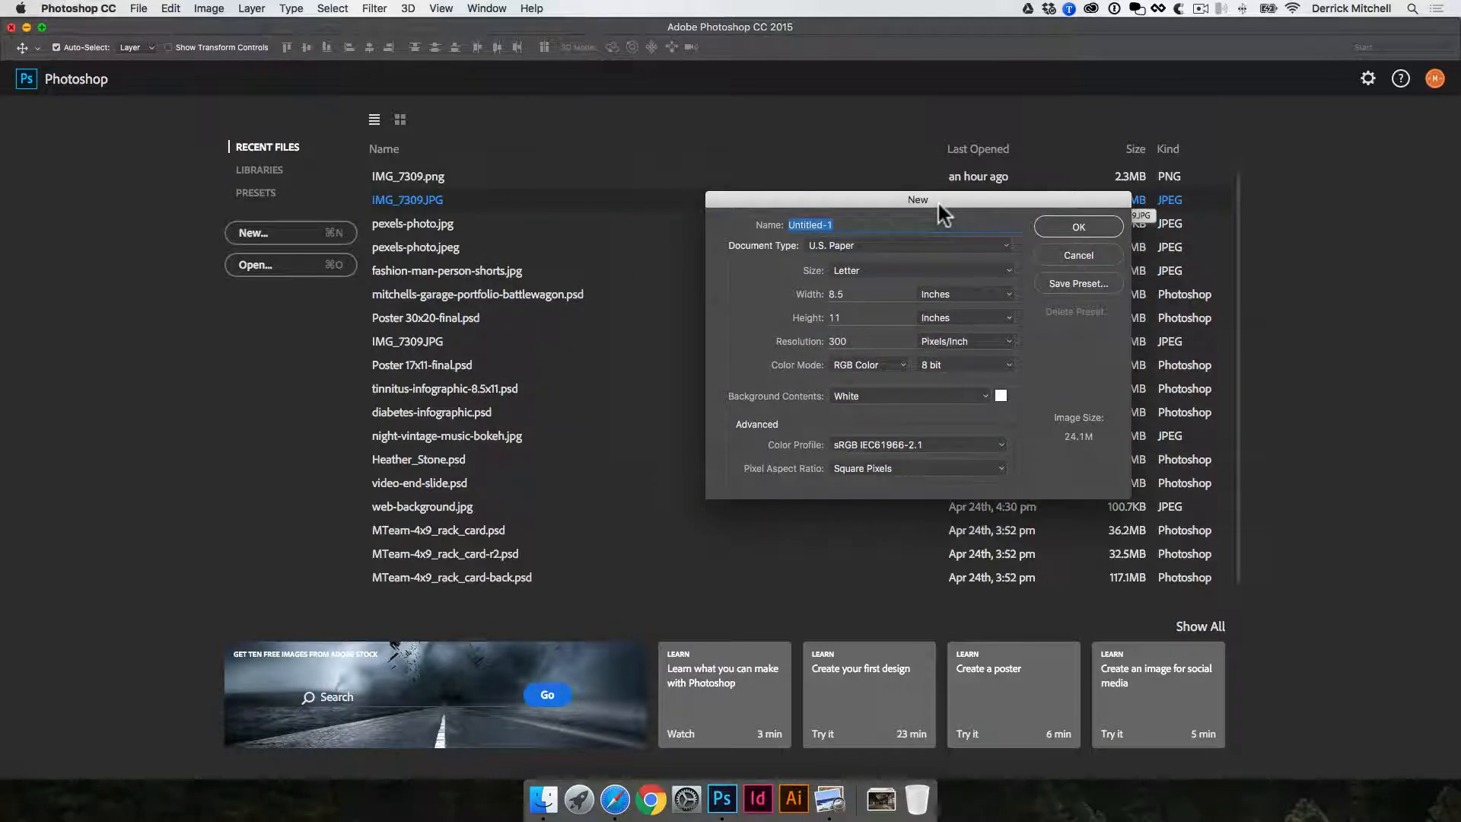
{"action": "left_click", "coordinate": [1005, 245]}
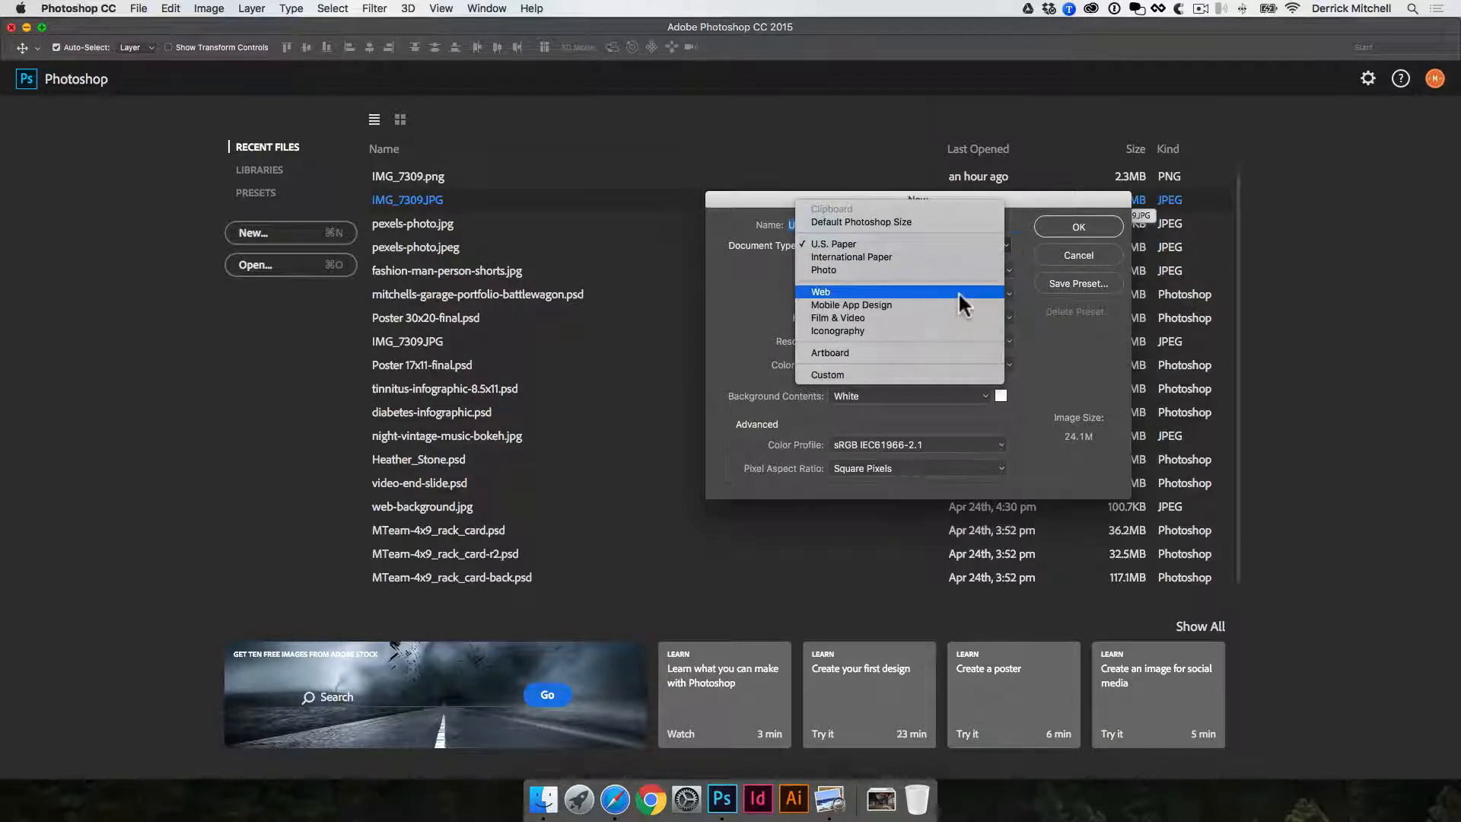
{"action": "left_click", "coordinate": [739, 316]}
{"action": "left_click_drag", "start_coordinate": [920, 210], "coordinate": [889, 229]}
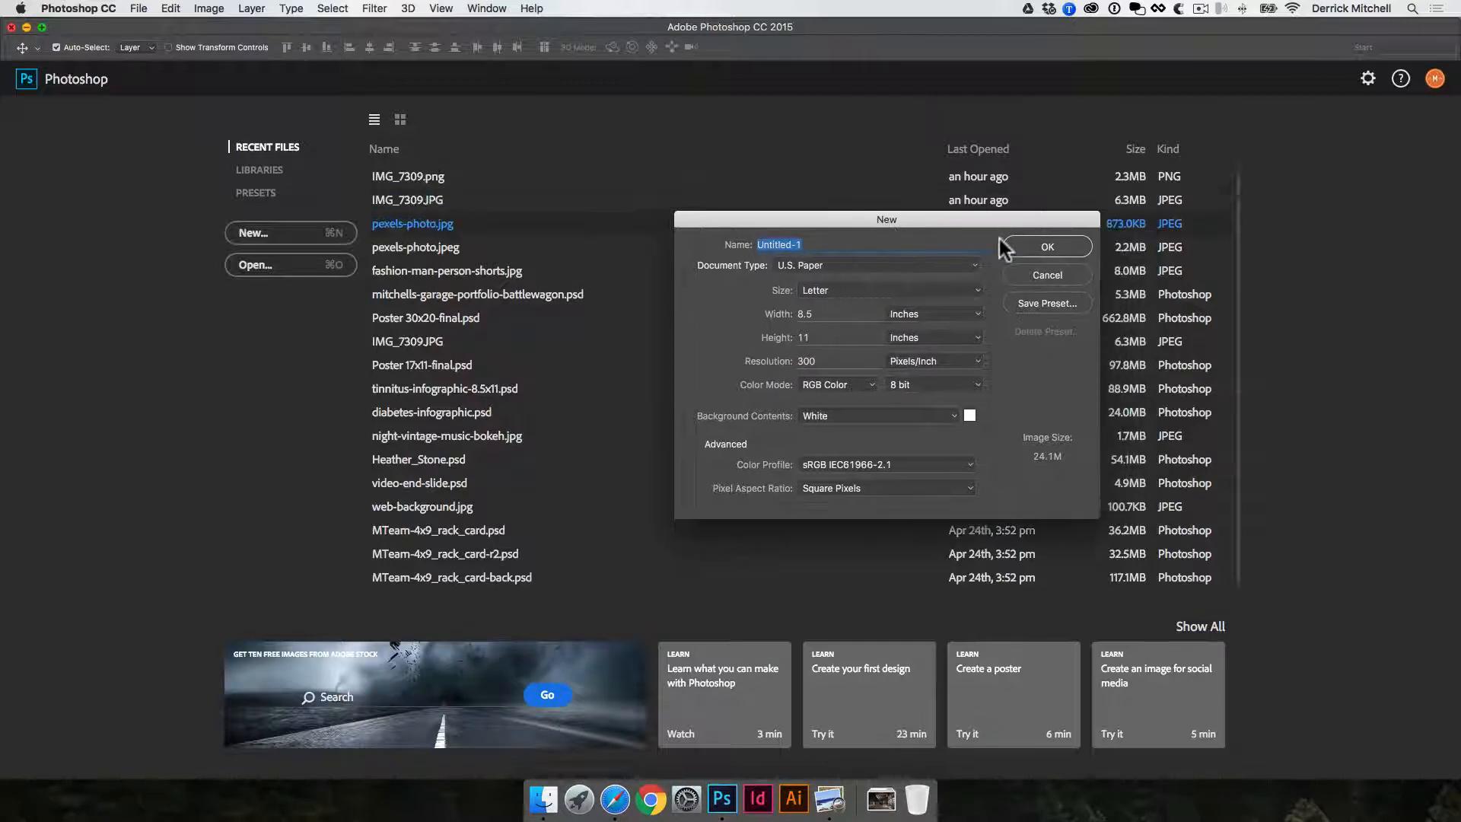
{"action": "left_click", "coordinate": [1045, 247]}
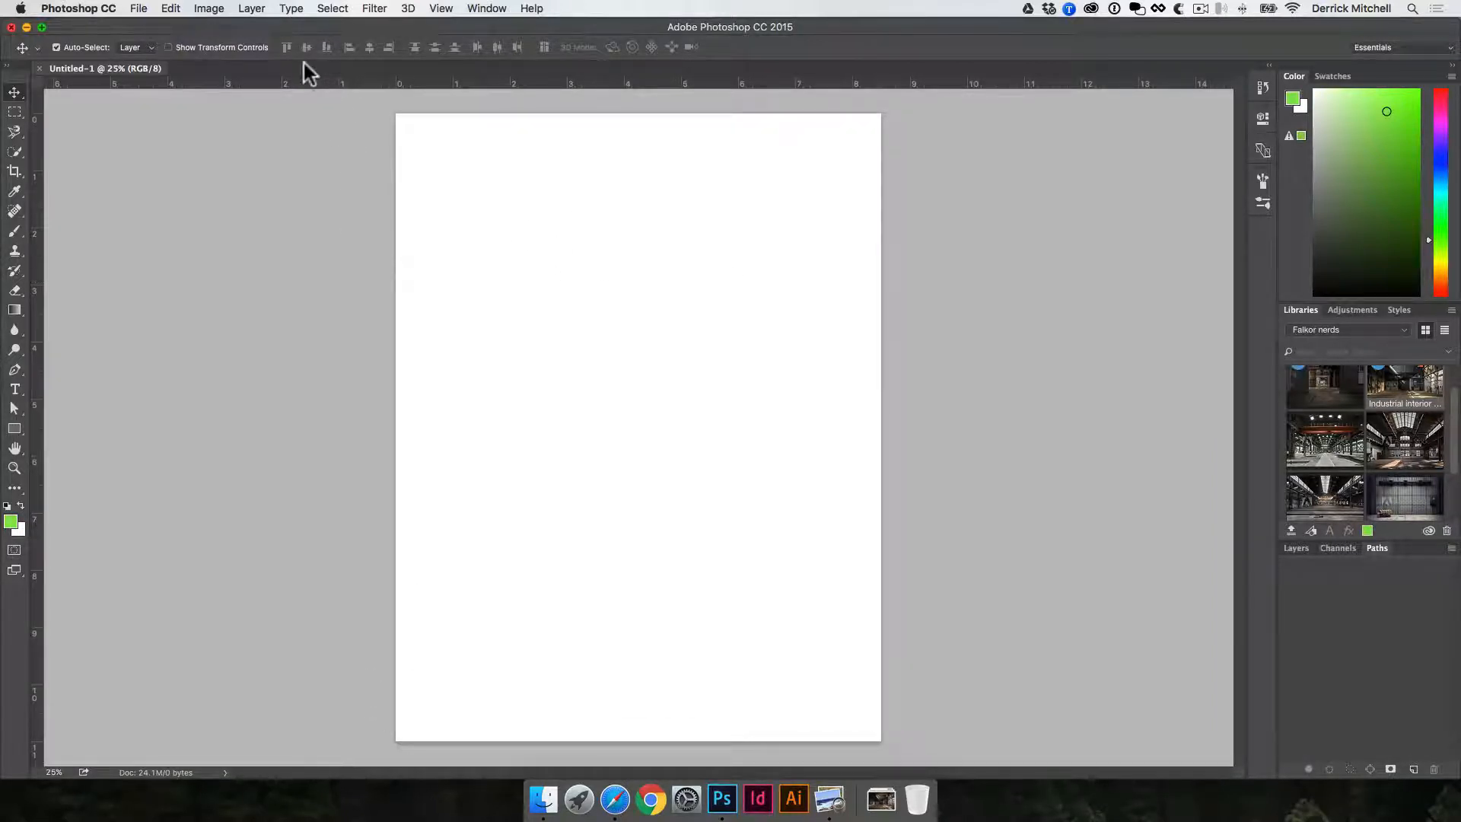
- Rotate the blank canvas 90° clockwise into landscape orientation
{"action": "left_click", "coordinate": [206, 9]}
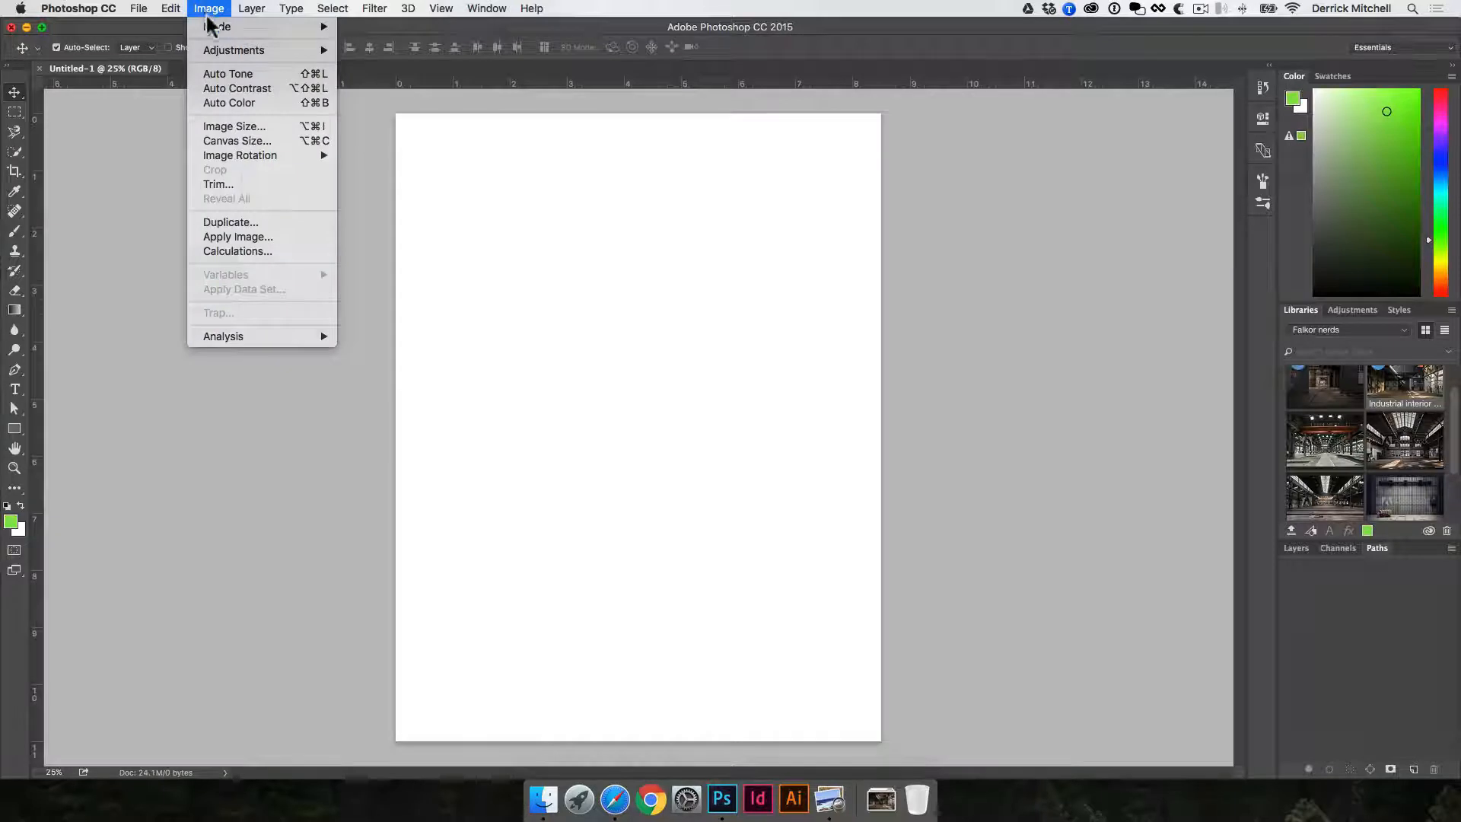
{"action": "mouse_move", "coordinate": [266, 156]}
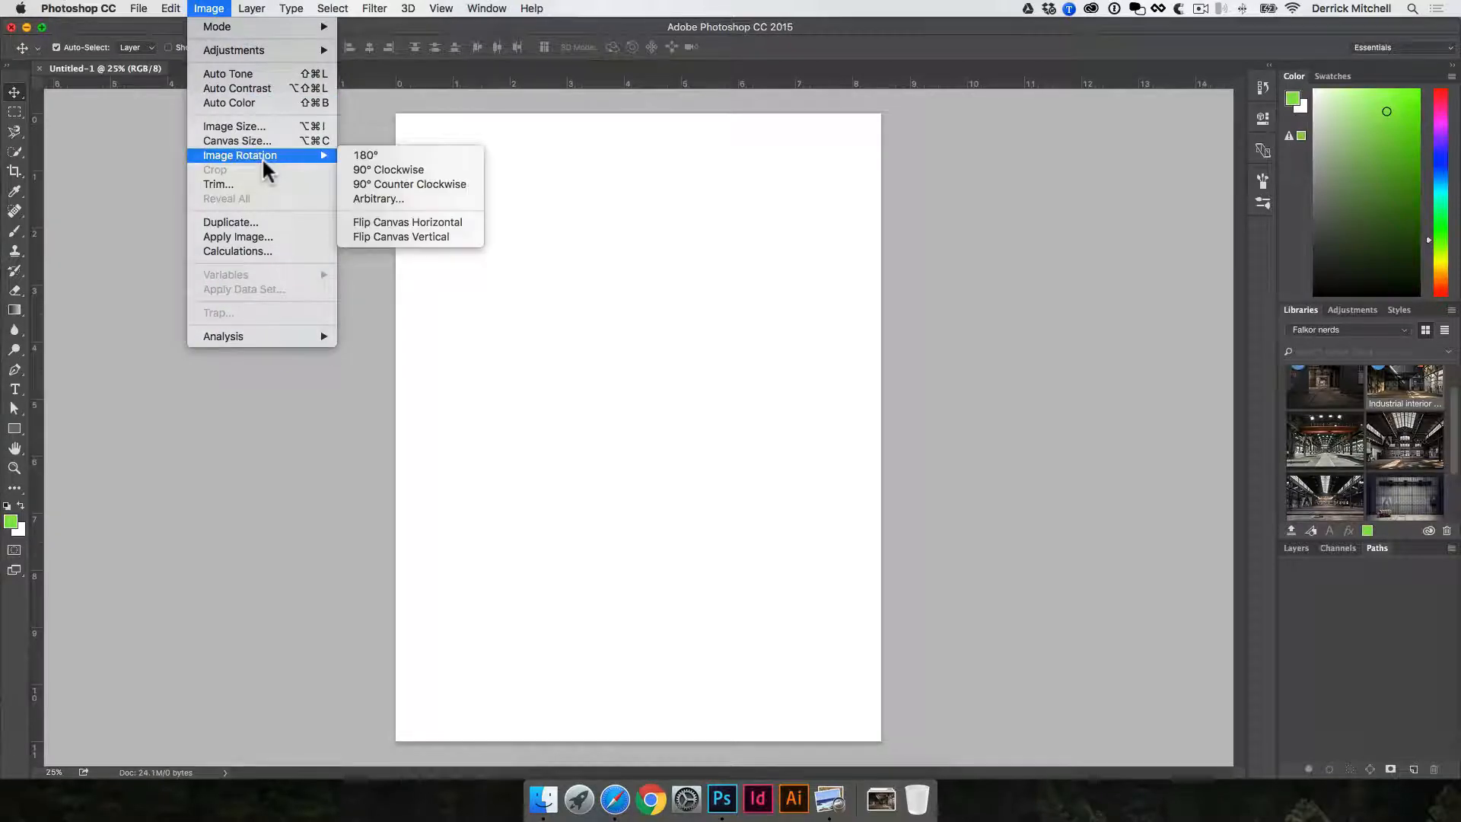
{"action": "left_click", "coordinate": [392, 169]}
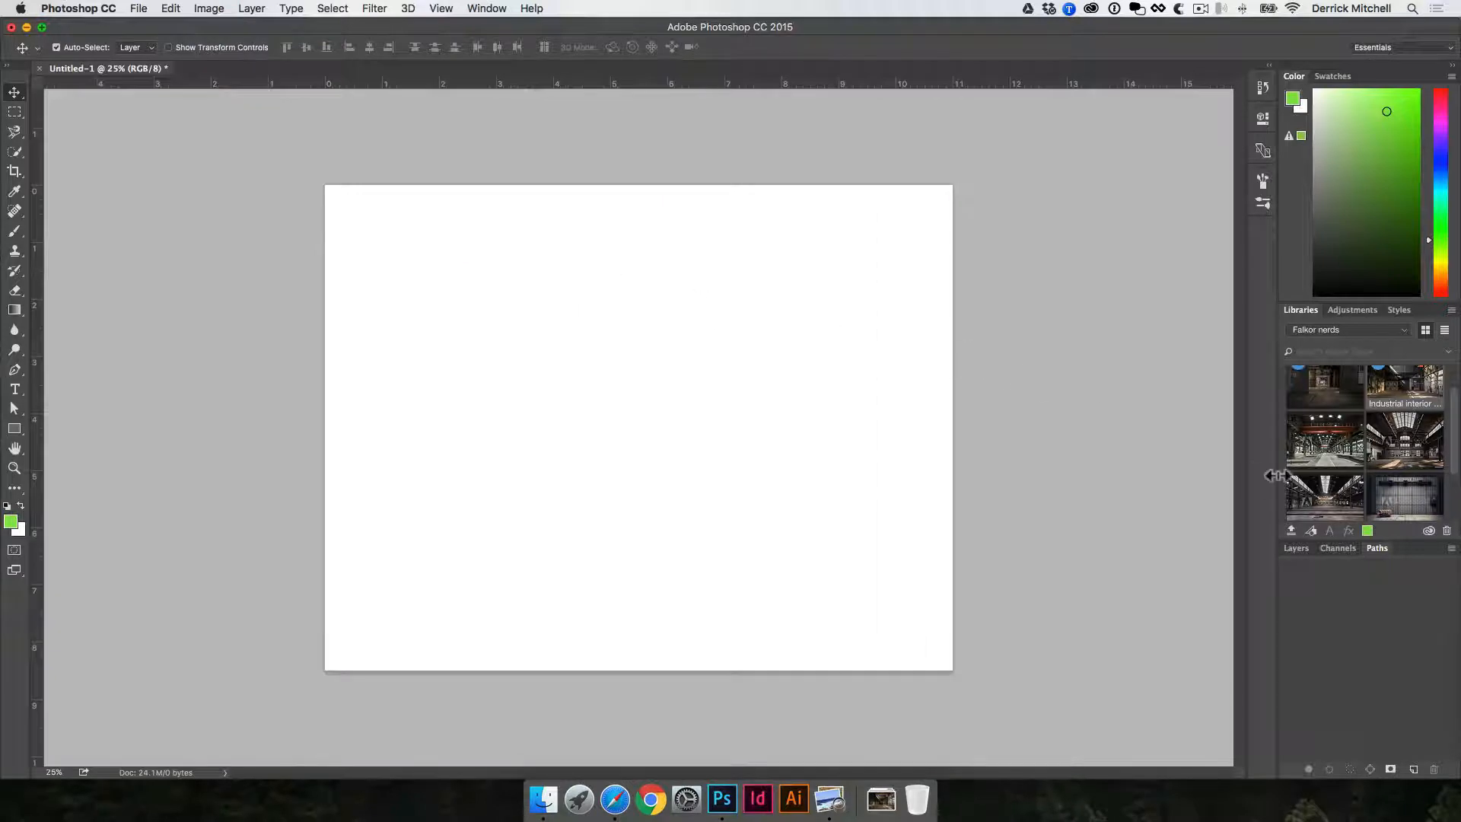
- Place the old factory "Industrial interior" image from the Falkor nerds library and enlarge it to fill the canvas
{"action": "scroll", "coordinate": [1339, 484], "scroll_direction": "up", "scroll_amount": 2}
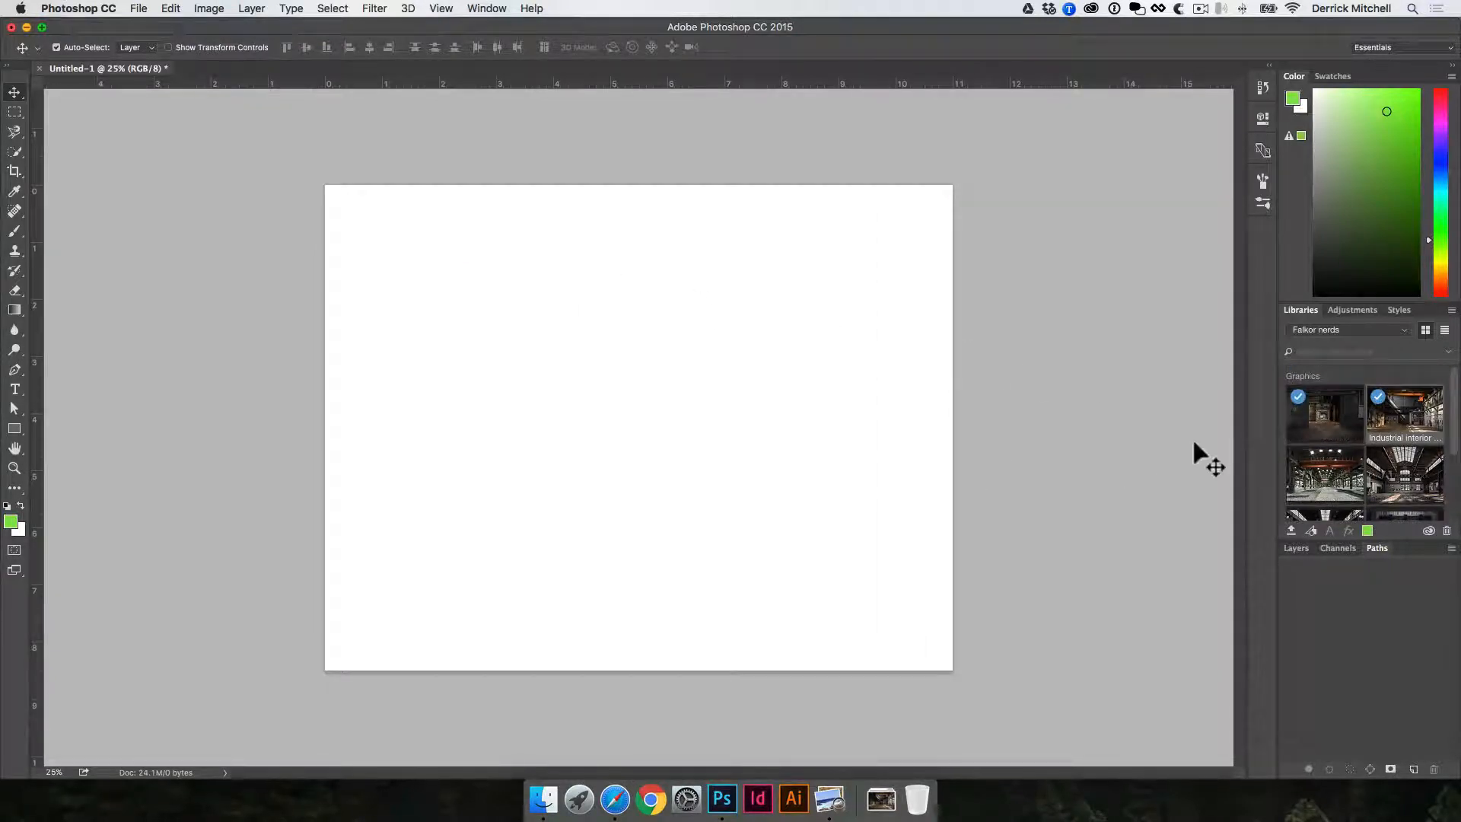
{"action": "left_click_drag", "start_coordinate": [1392, 430], "coordinate": [791, 373]}
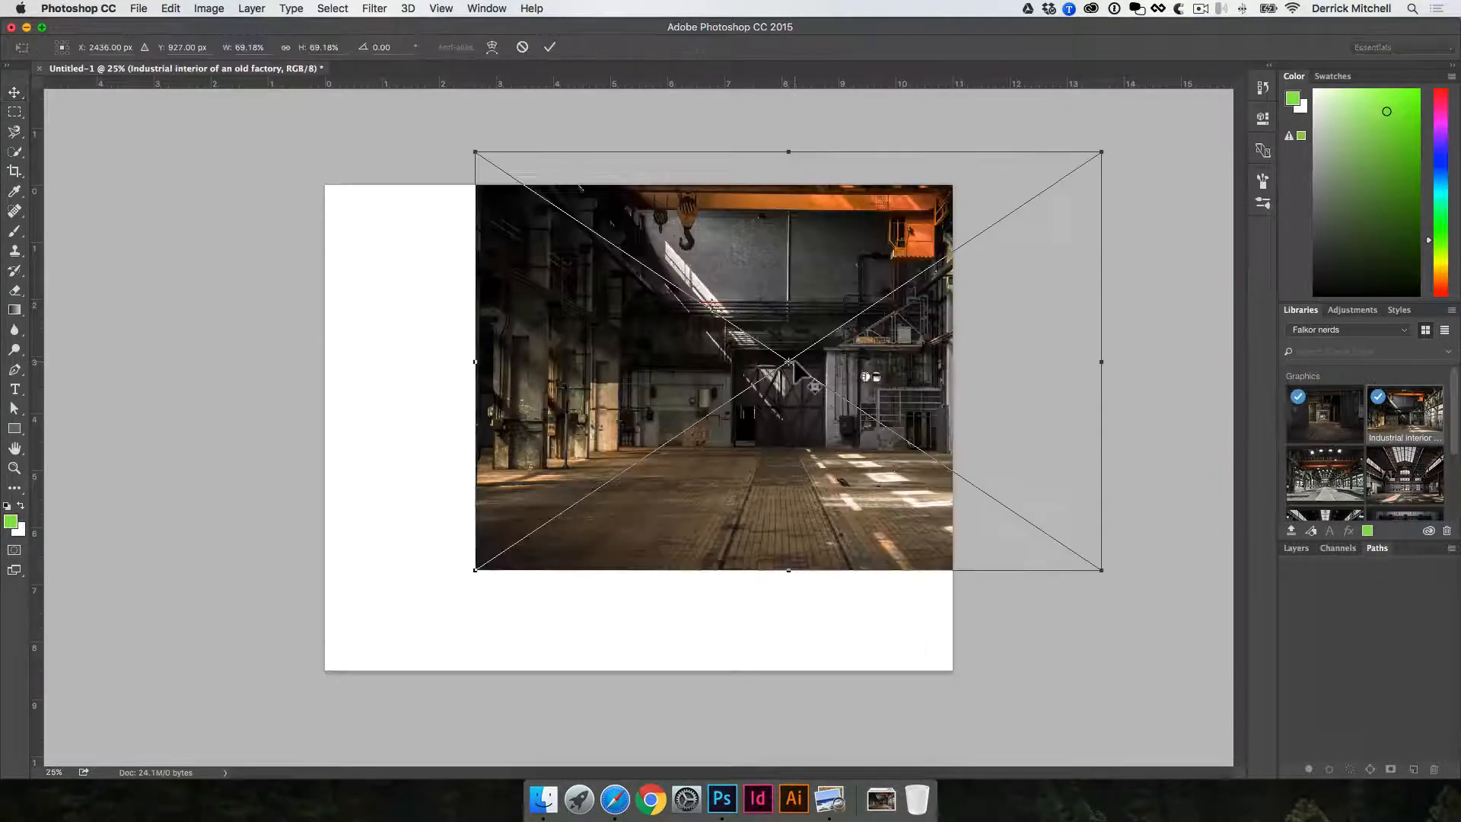
{"action": "left_click_drag", "start_coordinate": [782, 278], "coordinate": [647, 295]}
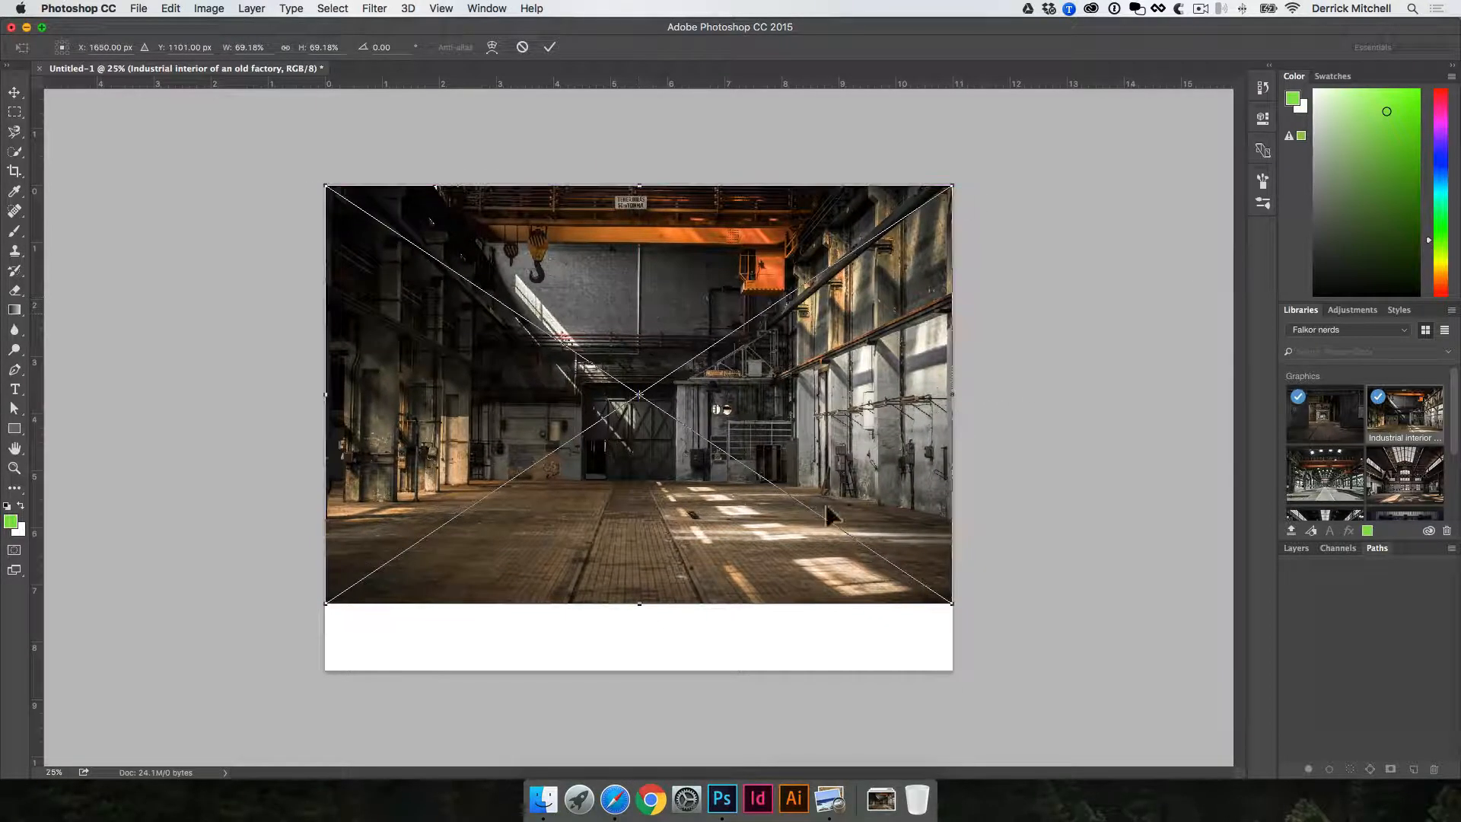
{"action": "left_click_drag", "start_coordinate": [953, 607], "coordinate": [1070, 682]}
{"action": "key", "text": "Return"}
{"action": "left_click_drag", "start_coordinate": [896, 541], "coordinate": [842, 545]}
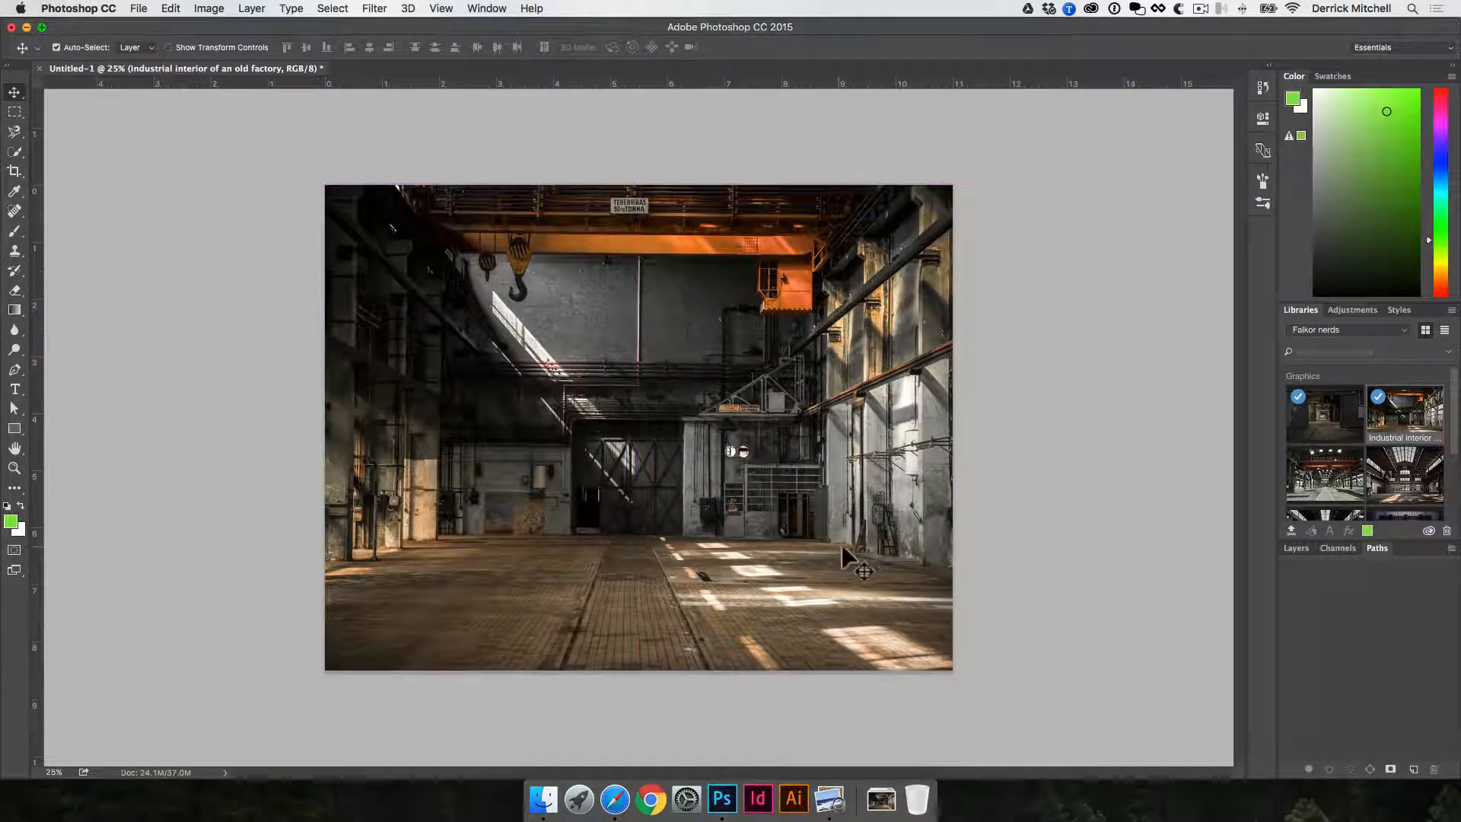
{"action": "left_click", "coordinate": [1006, 433]}
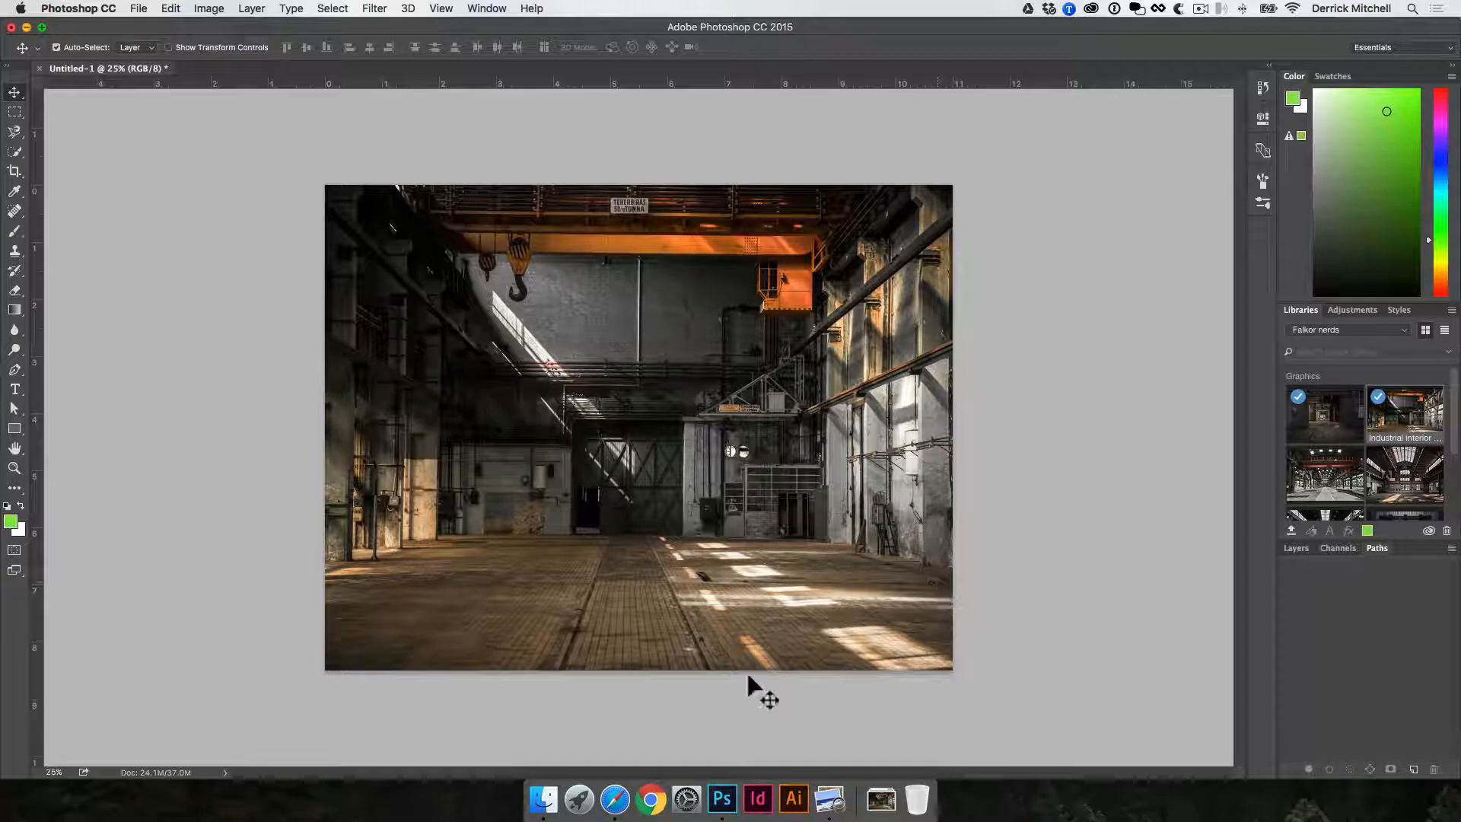
- Switch to Finder and open IMG_7309-cutout.psd from the composite image project's DESIGN FILES > PSD folder in Photoshop
{"action": "left_click", "coordinate": [1294, 546]}
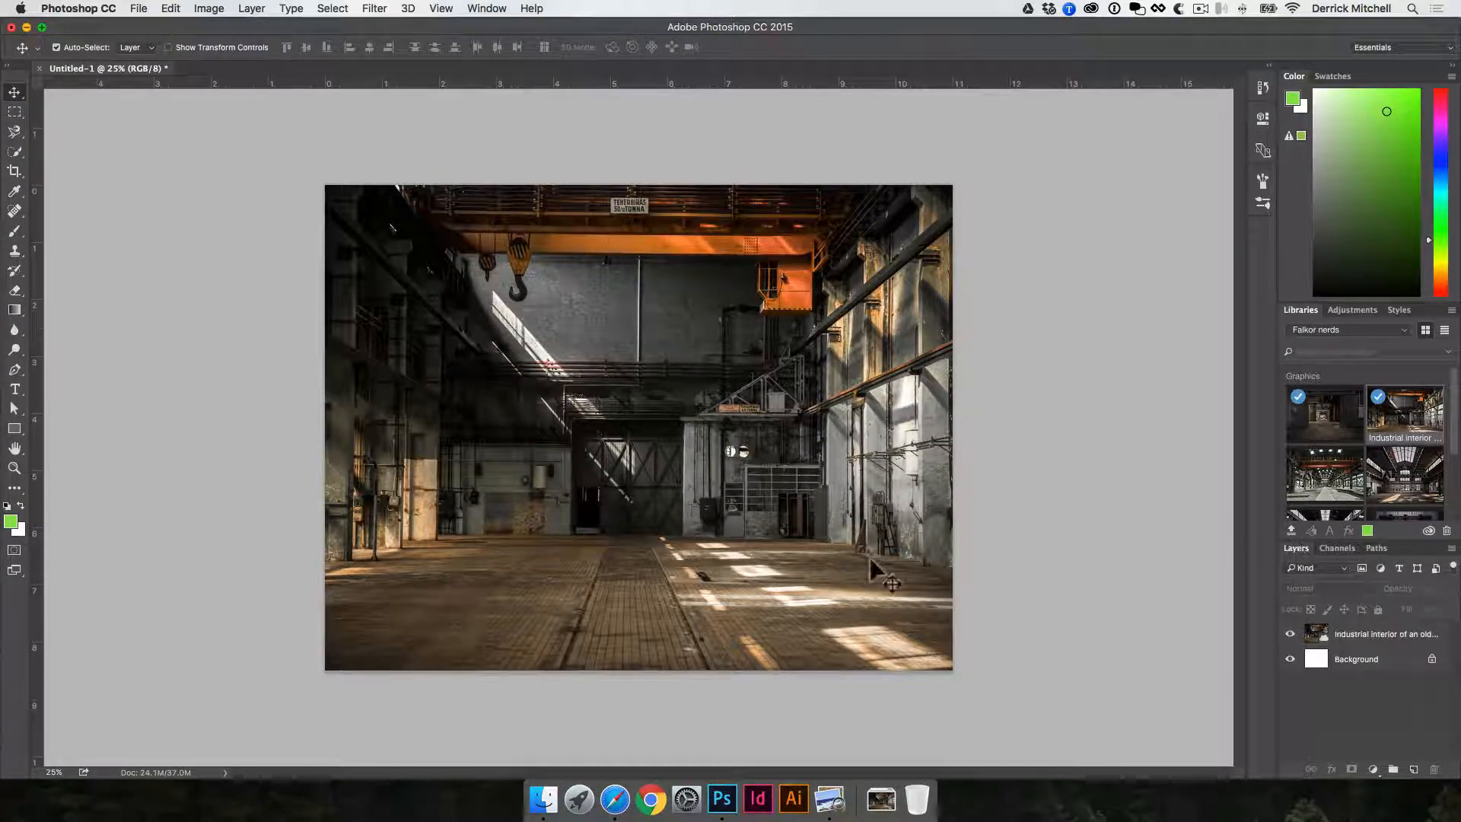
{"action": "left_click", "coordinate": [543, 797]}
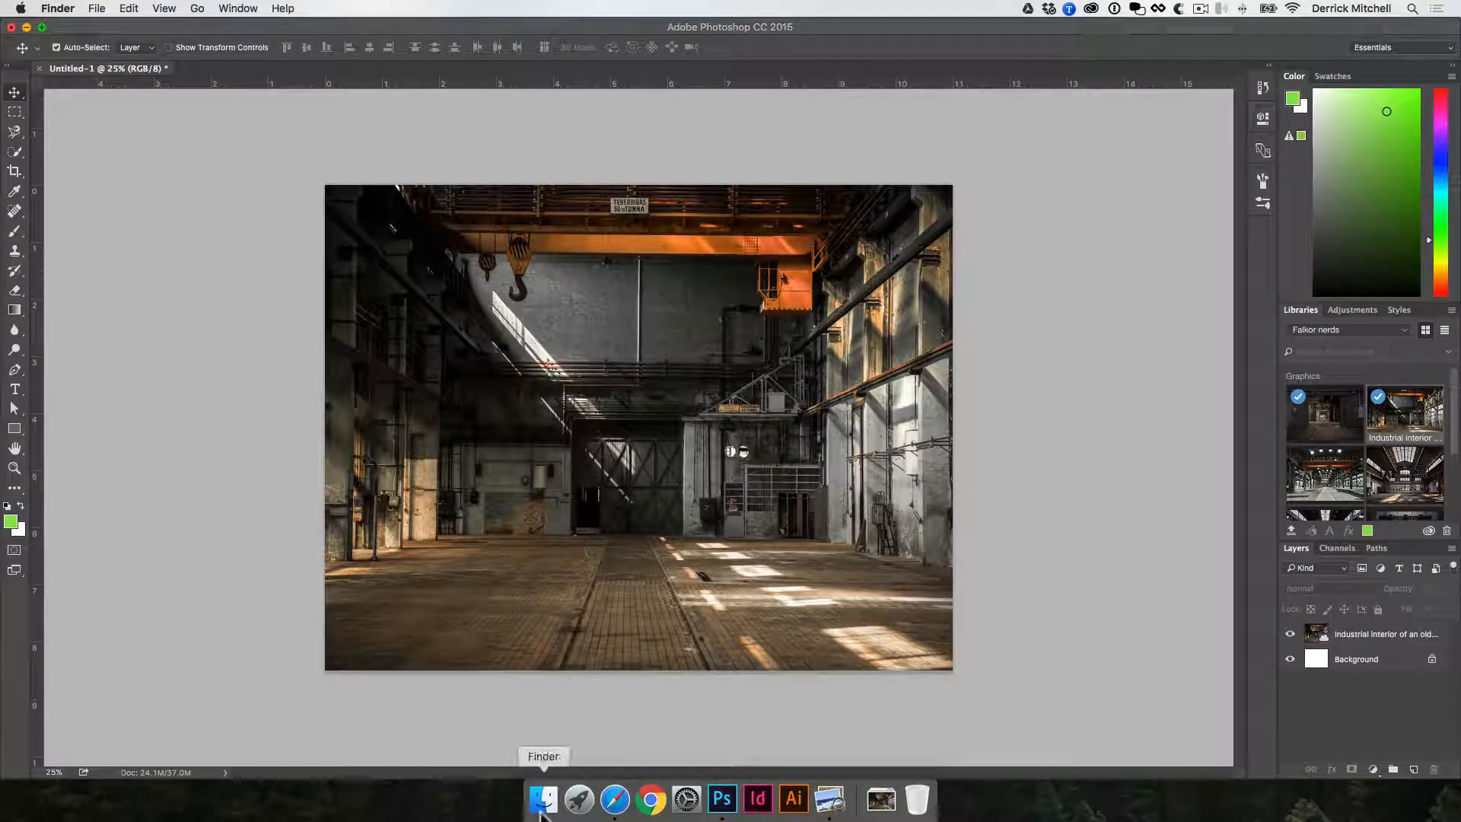
{"action": "left_click_drag", "start_coordinate": [1, 251], "coordinate": [671, 325]}
{"action": "left_click", "coordinate": [592, 362]}
{"action": "left_click", "coordinate": [765, 369]}
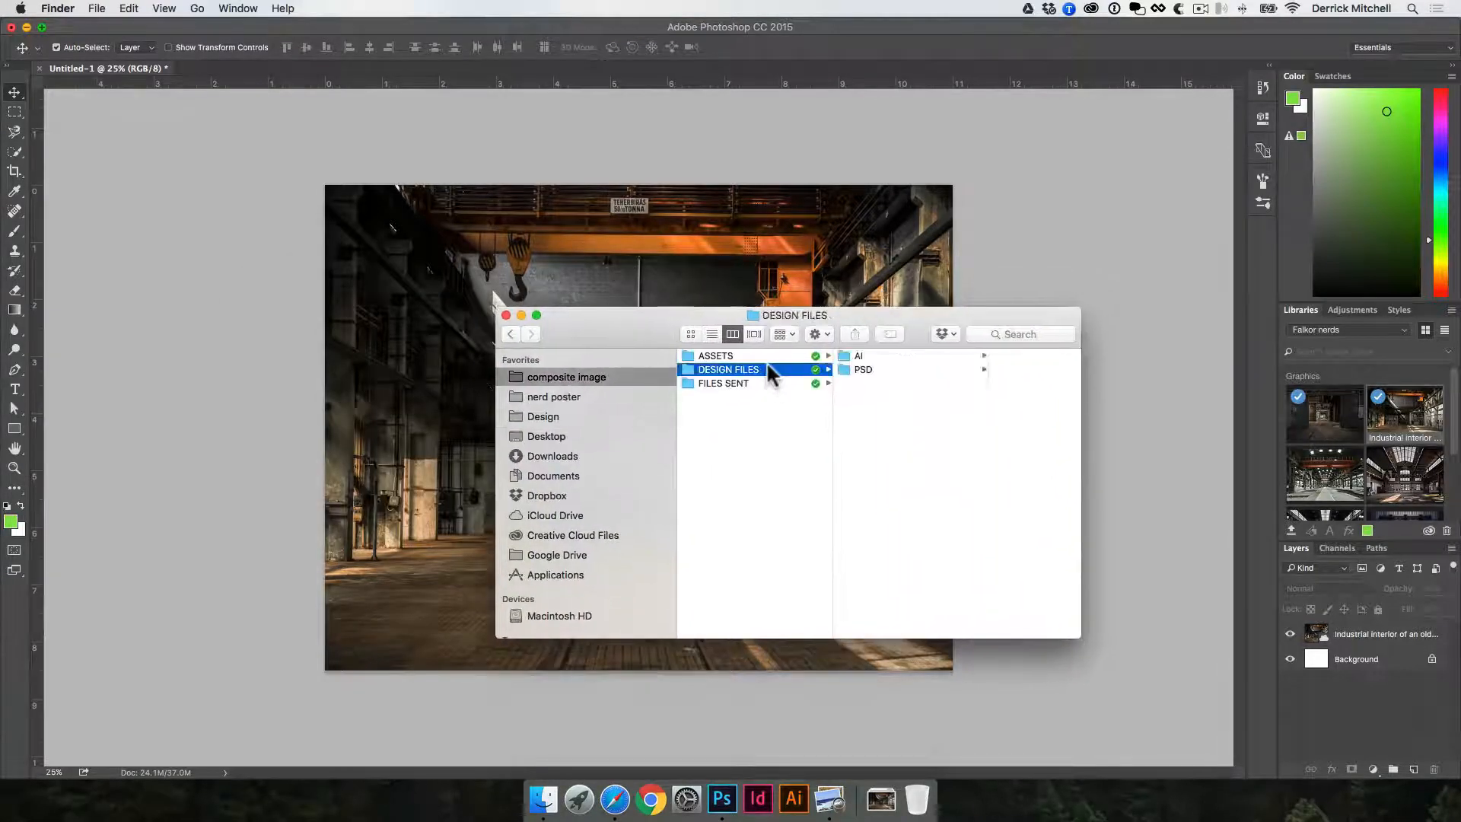
{"action": "left_click", "coordinate": [913, 370]}
{"action": "double_click", "coordinate": [975, 355]}
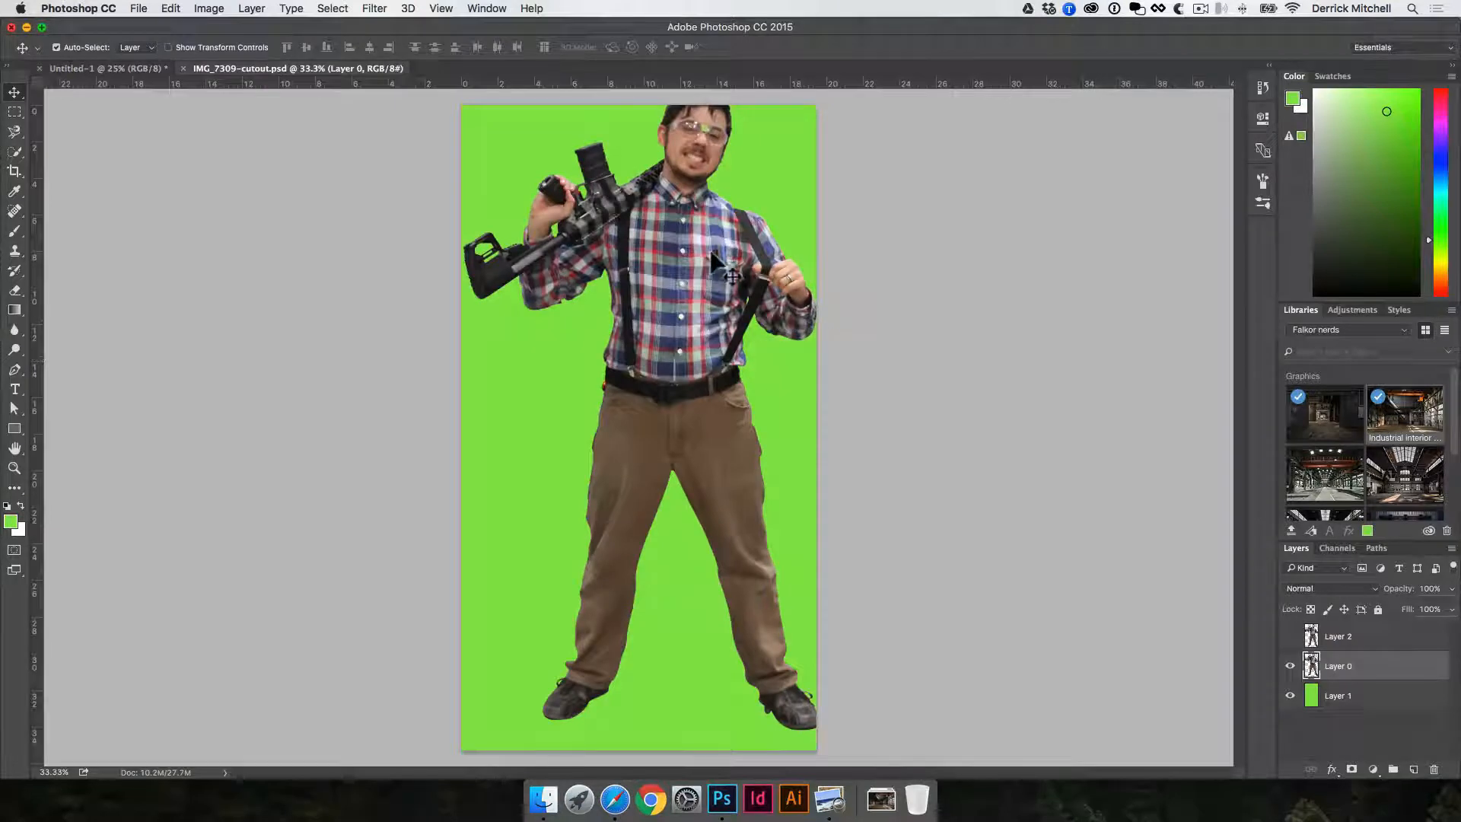
- Bring the cut-out man from the cutout file into the factory document and position him left of centre
{"action": "left_click_drag", "start_coordinate": [702, 270], "coordinate": [545, 320]}
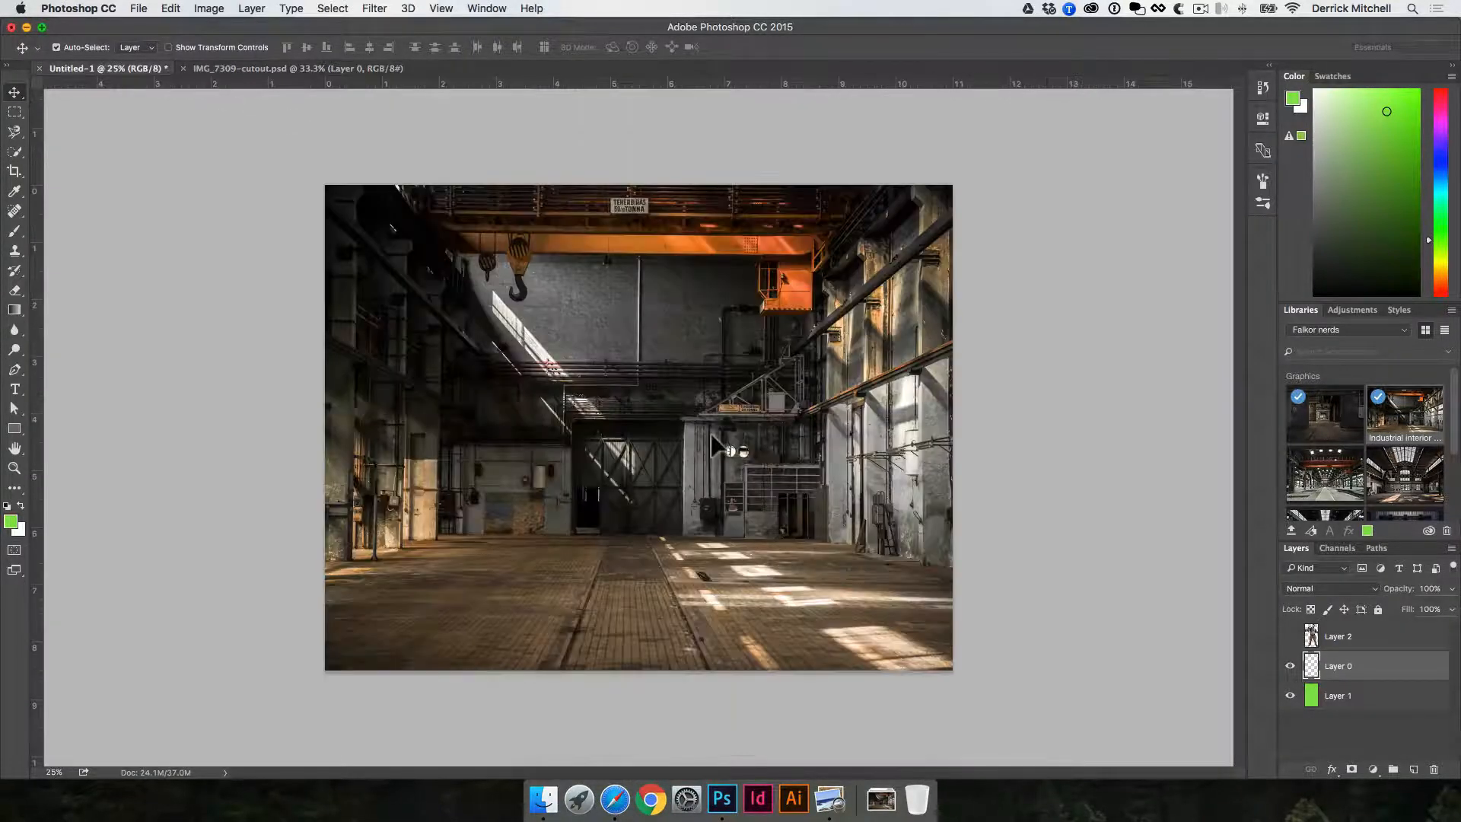
{"action": "left_click_drag", "start_coordinate": [712, 445], "coordinate": [590, 389]}
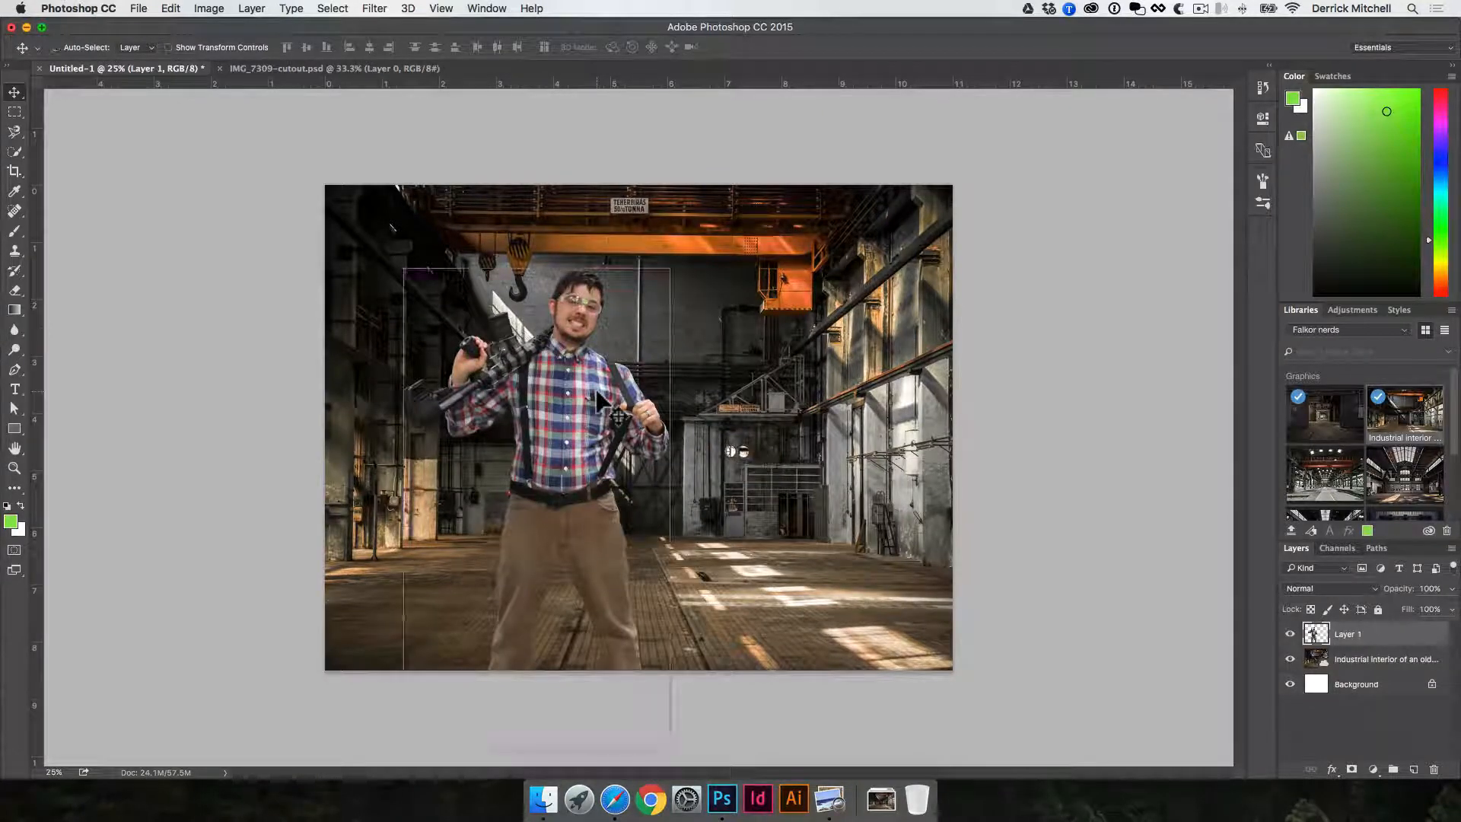
- Save the document as composite-image.psd in Photoshop format in the PSD folder
{"action": "key", "text": "super+s"}
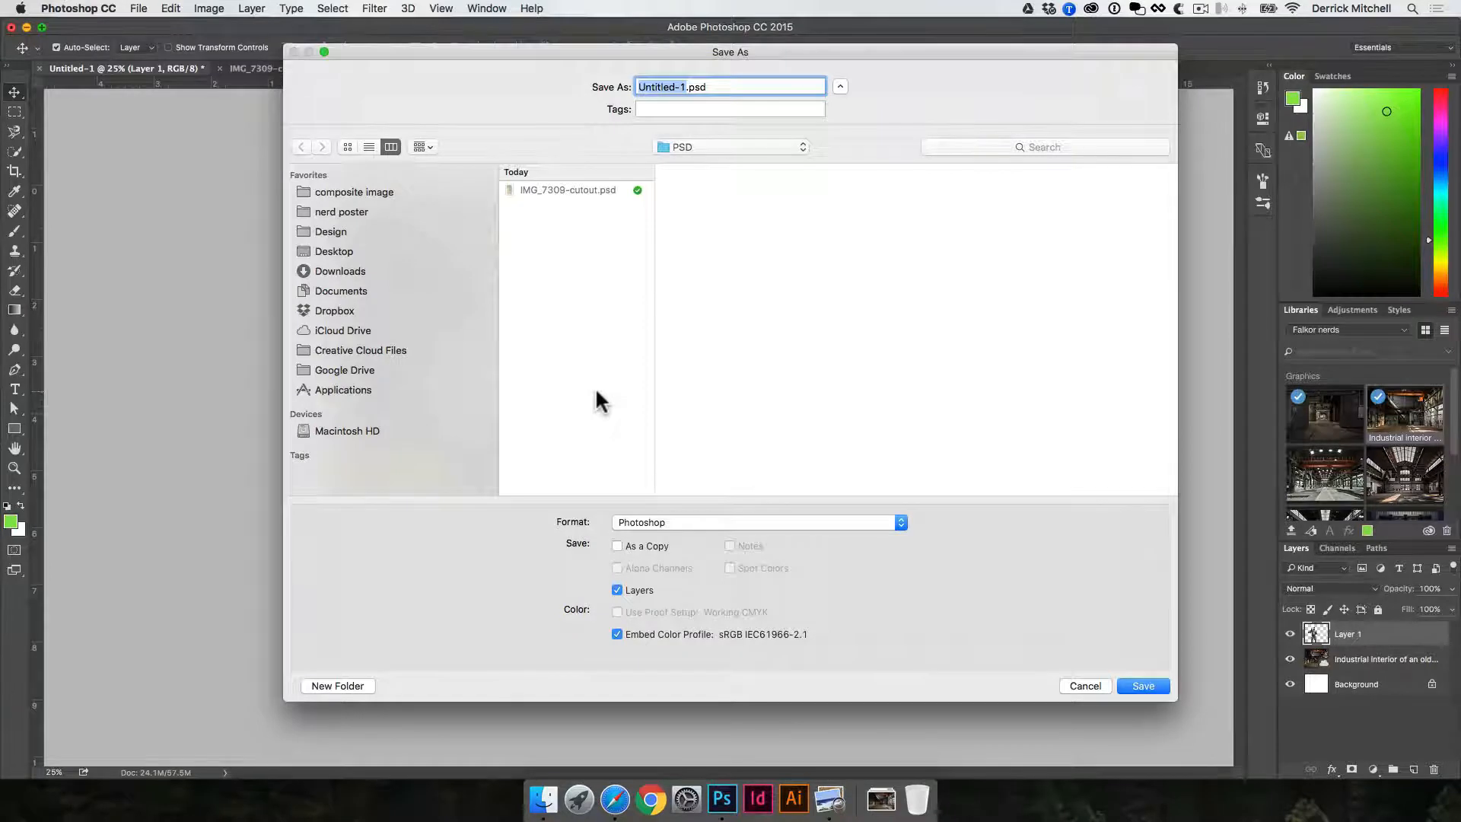
{"action": "type", "text": "compos"}
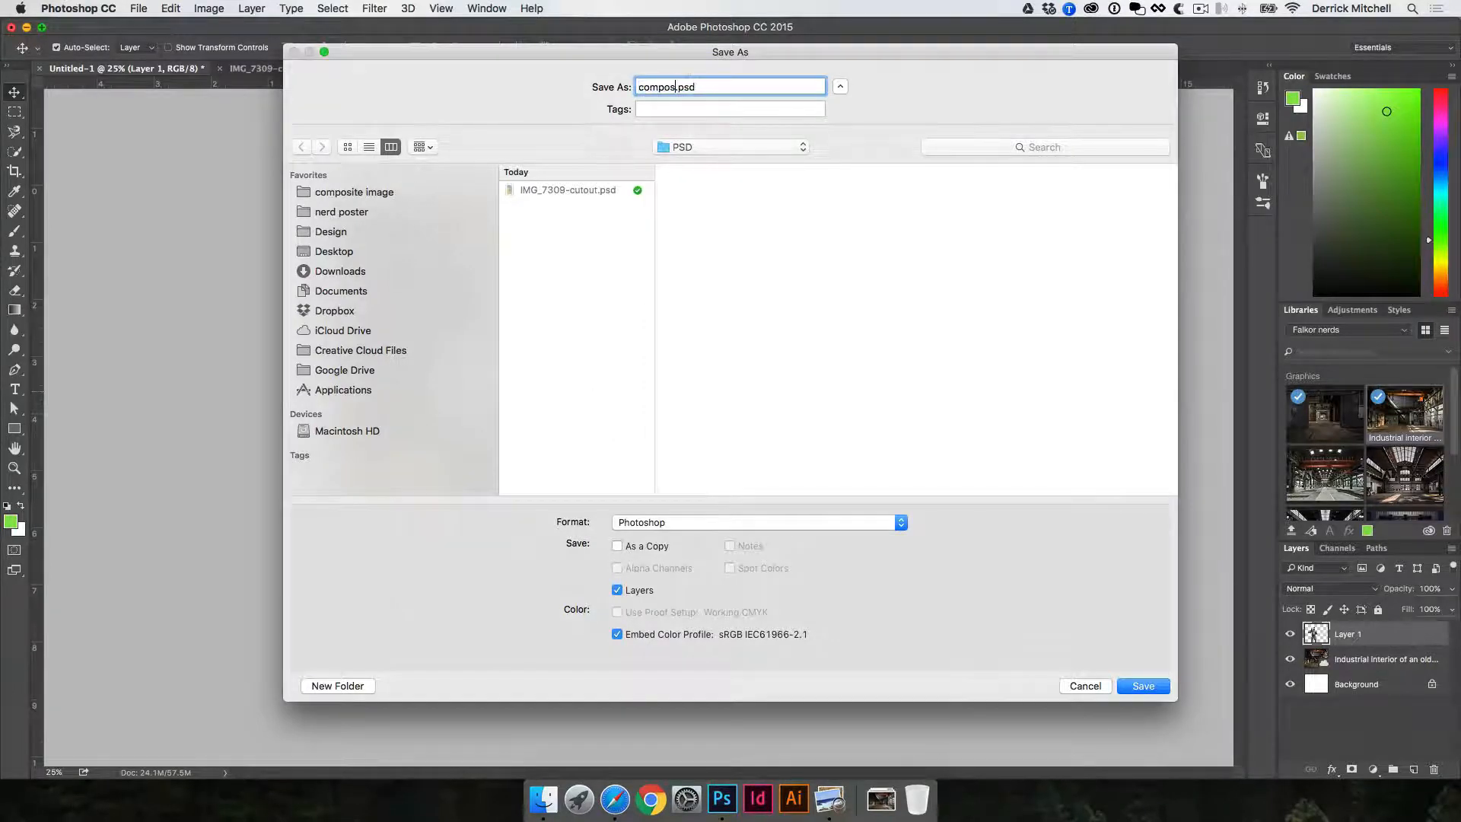
{"action": "type", "text": "ite-image"}
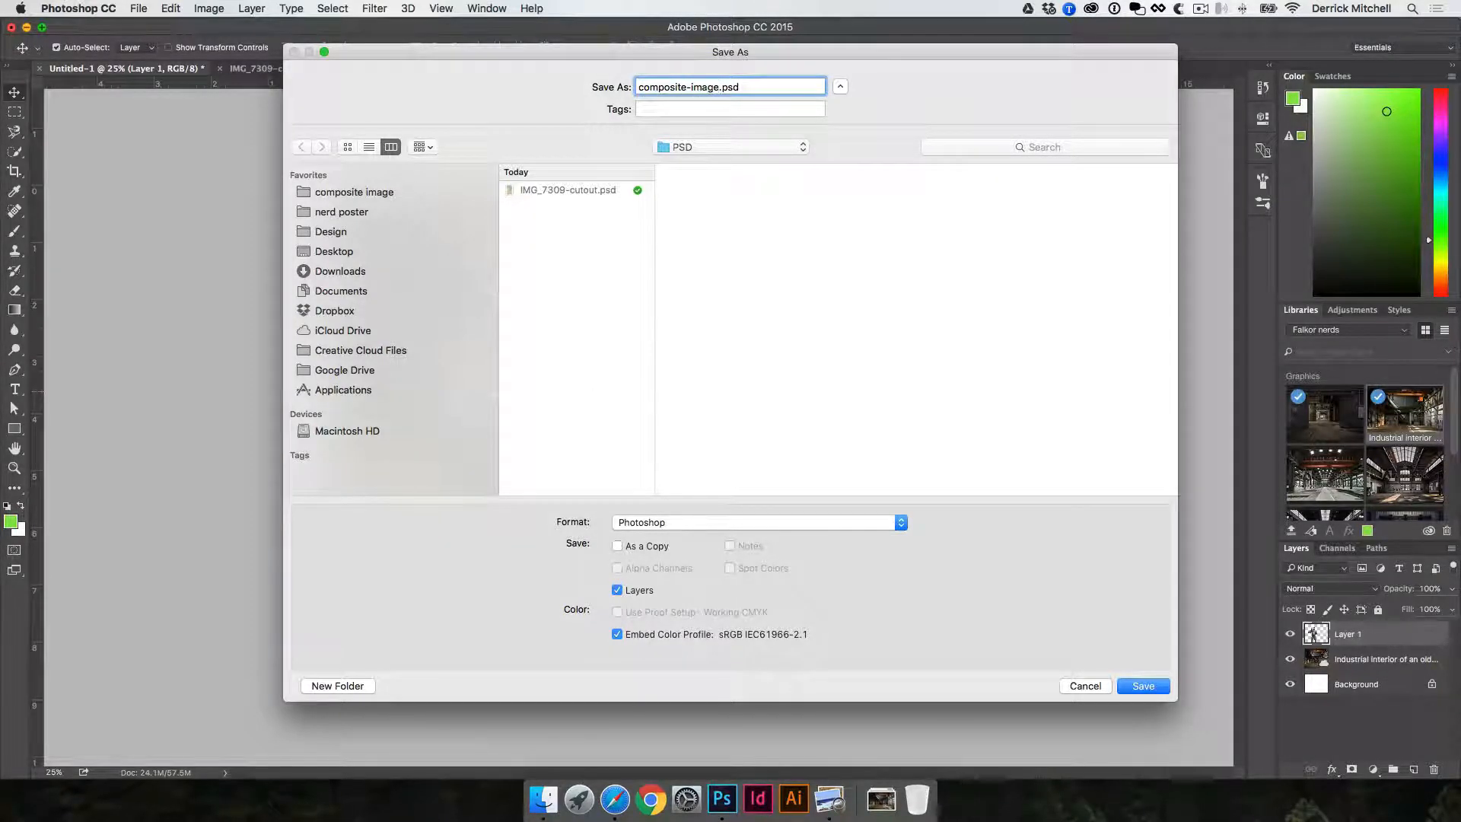
{"action": "left_click", "coordinate": [596, 328]}
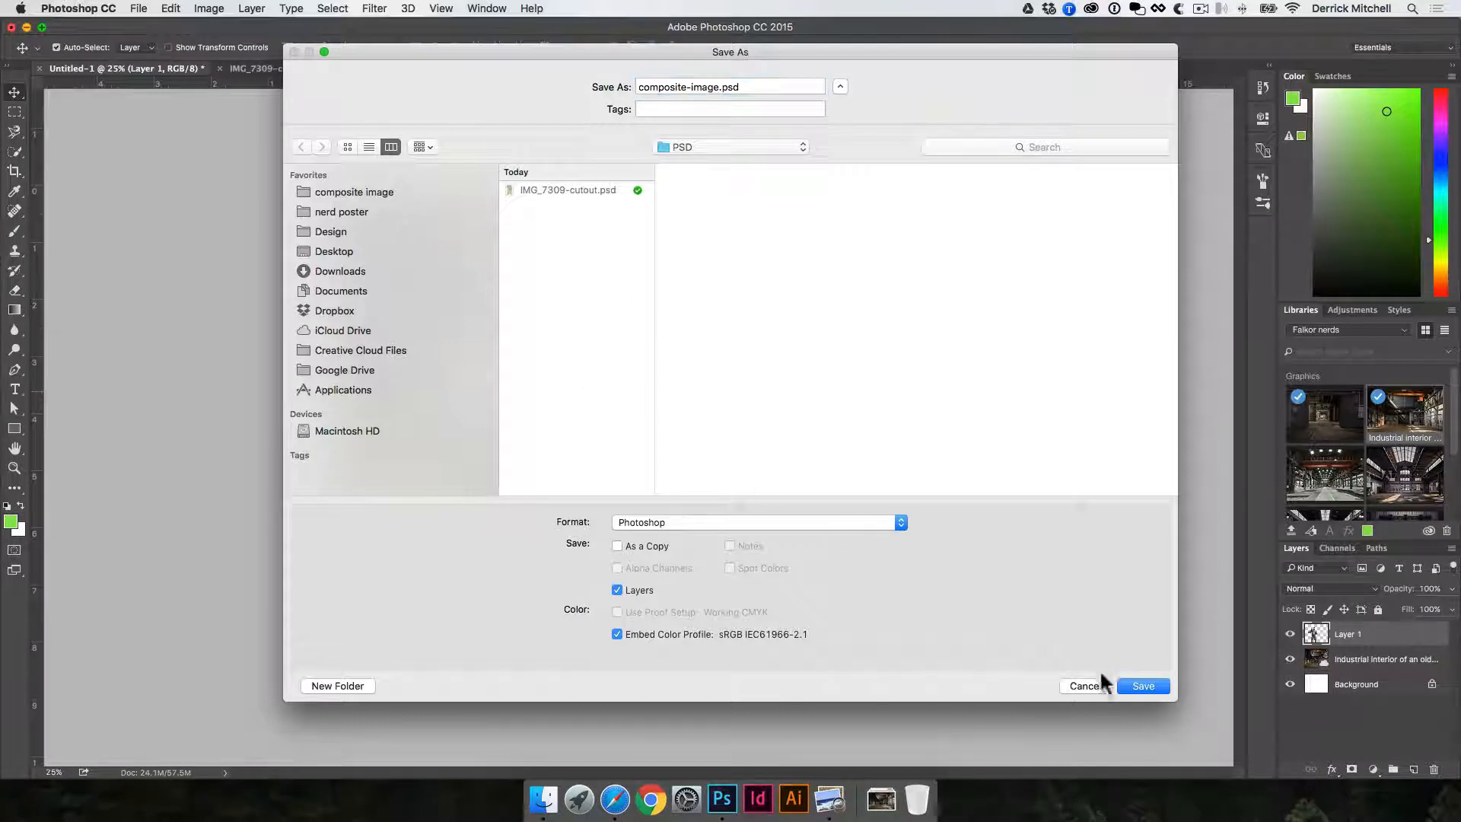
{"action": "left_click", "coordinate": [1138, 685]}
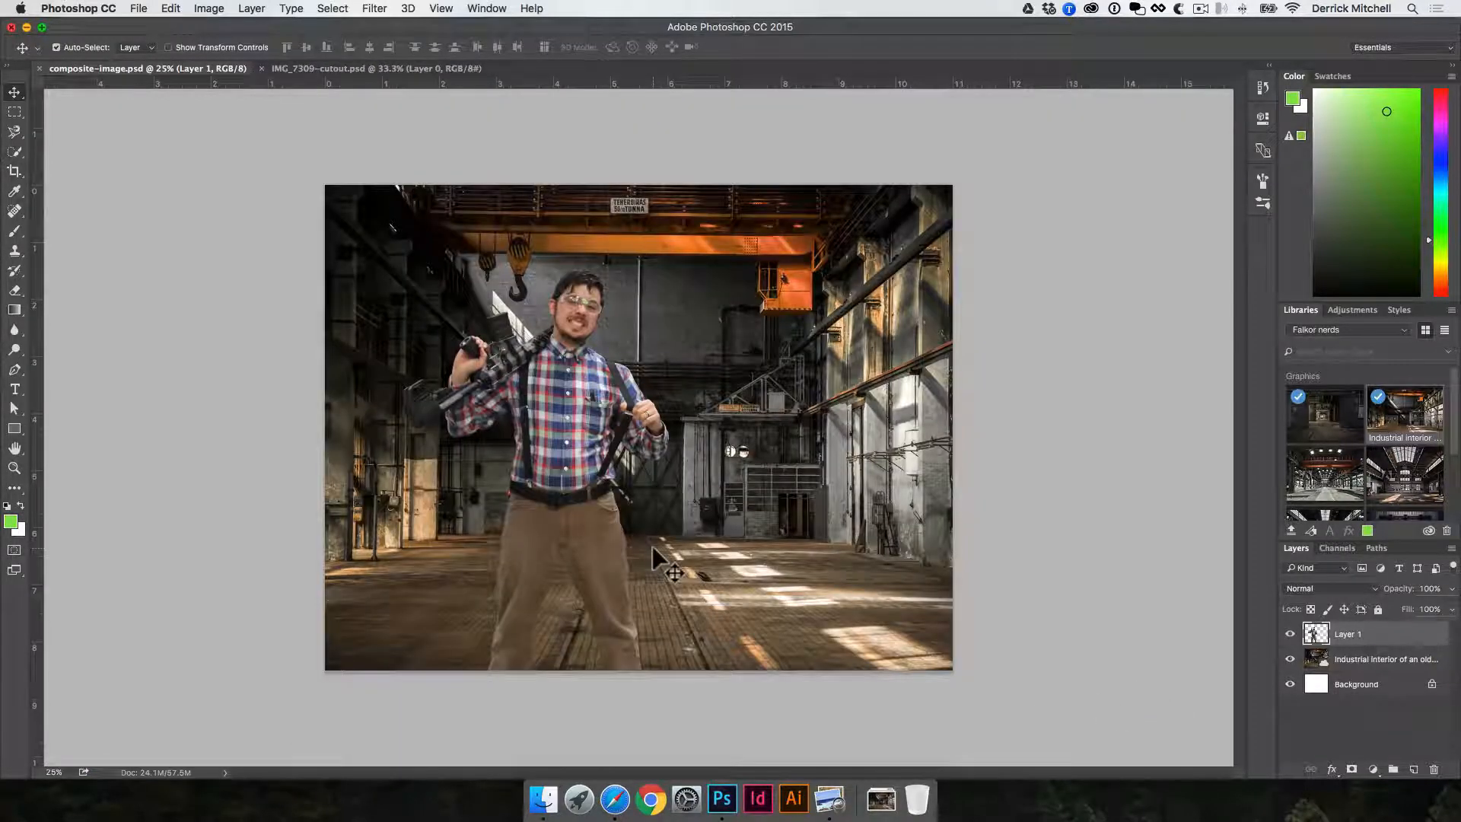
- Raise the cut-out man until his feet fit in the frame, scale him down slightly and stand him on the left part of the floor
{"action": "left_click_drag", "start_coordinate": [589, 449], "coordinate": [563, 357]}
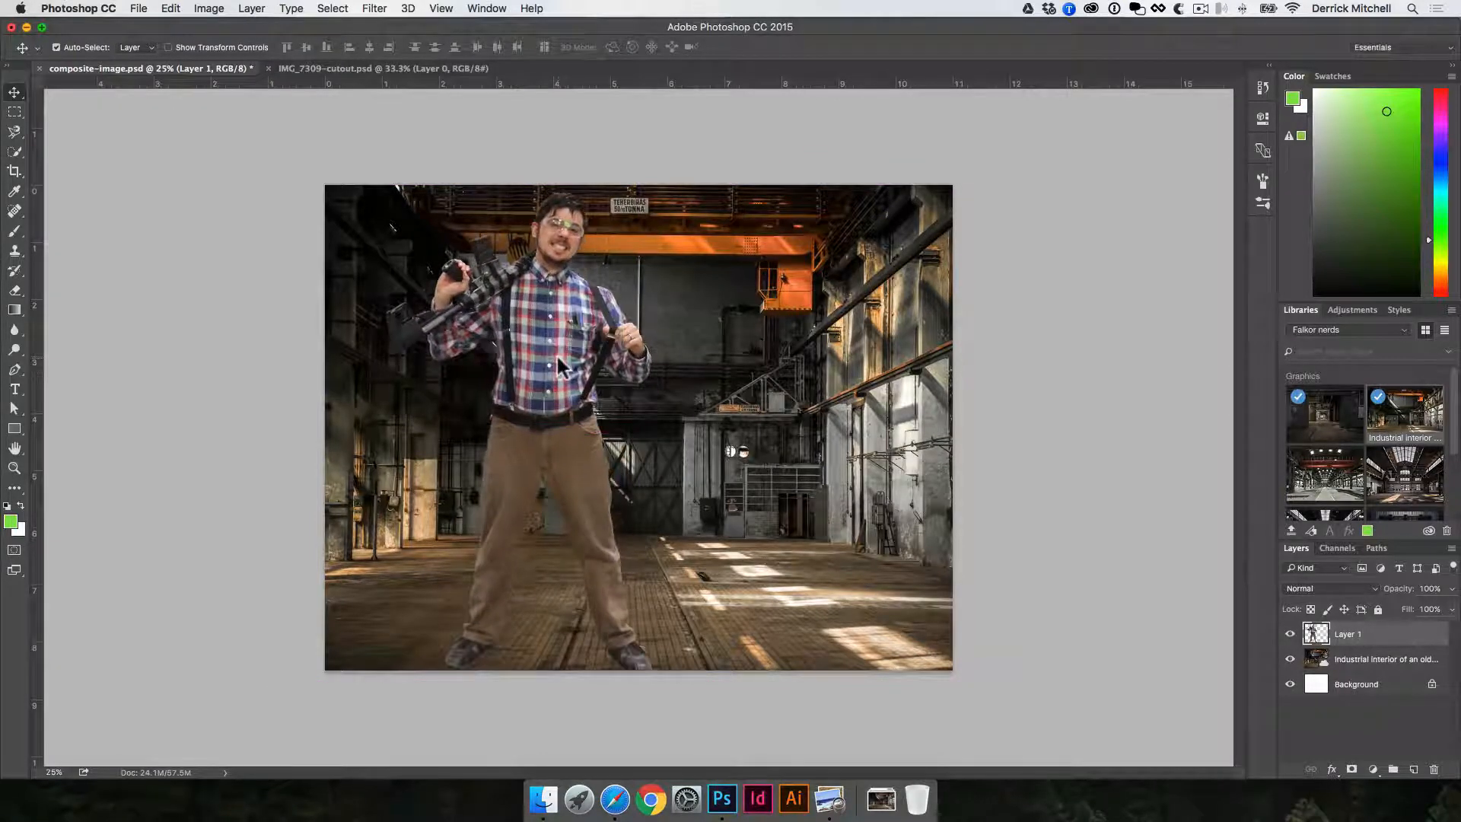
{"action": "key", "text": "super+t"}
{"action": "left_click_drag", "start_coordinate": [652, 193], "coordinate": [586, 310]}
{"action": "key", "text": "Return"}
{"action": "left_click_drag", "start_coordinate": [503, 409], "coordinate": [502, 371]}
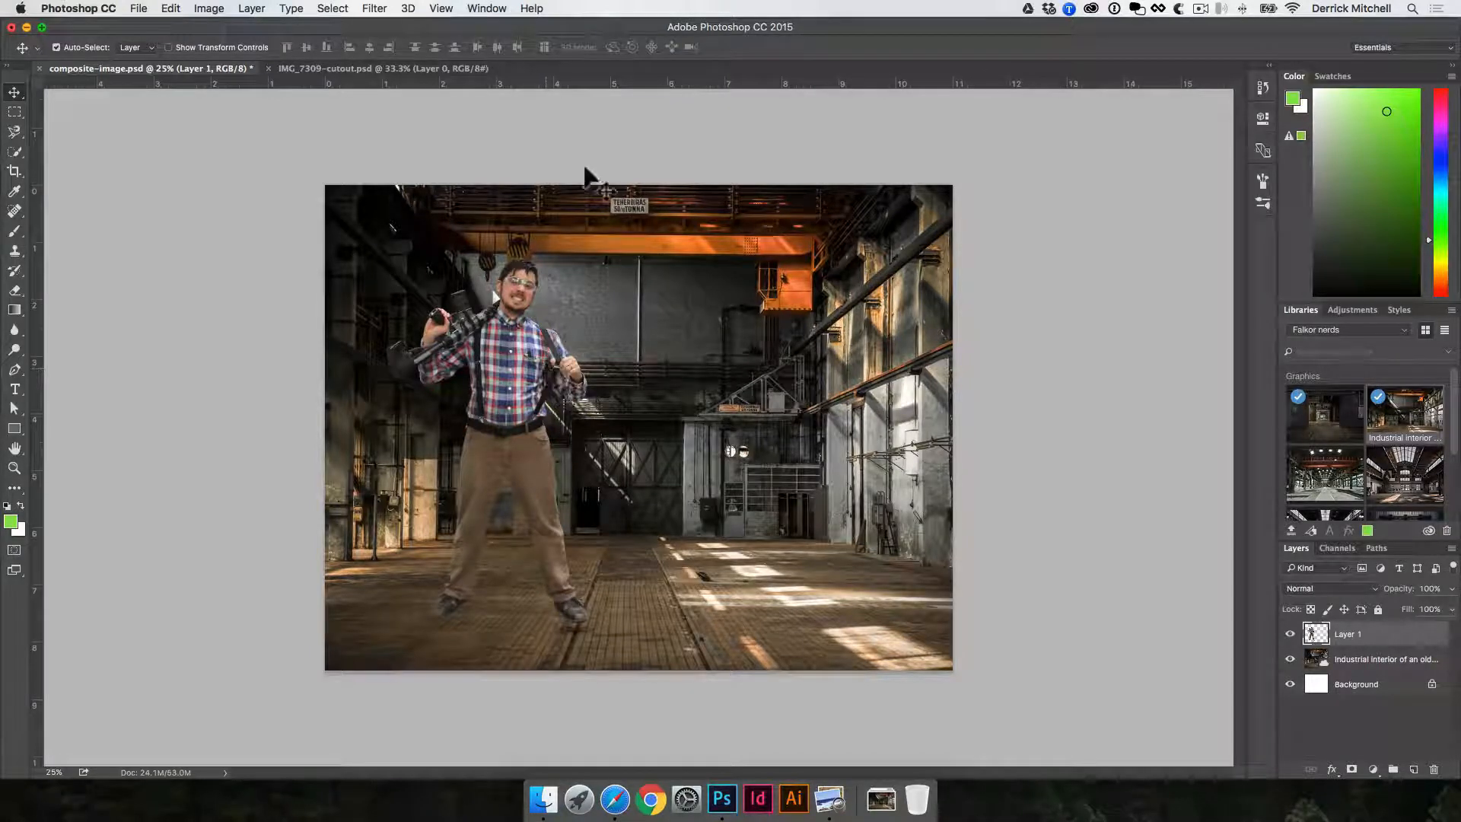
- Try Camera Raw adjustments on the man: temperature -6, tint -10, exposure +0.20, contrast +19, highlights +17, and shadows, whites and blacks +38
{"action": "left_click", "coordinate": [376, 9]}
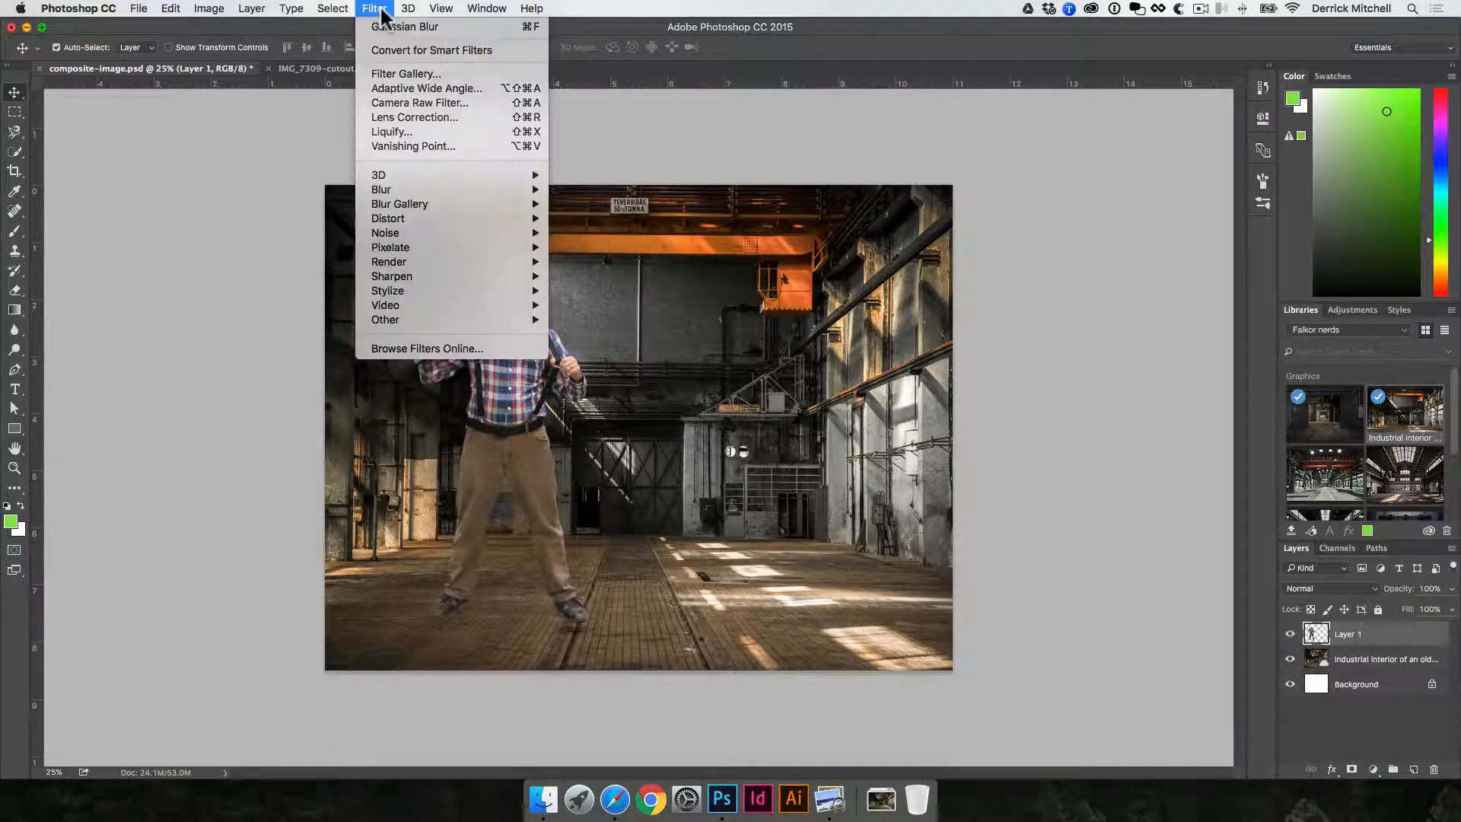
{"action": "left_click", "coordinate": [525, 103]}
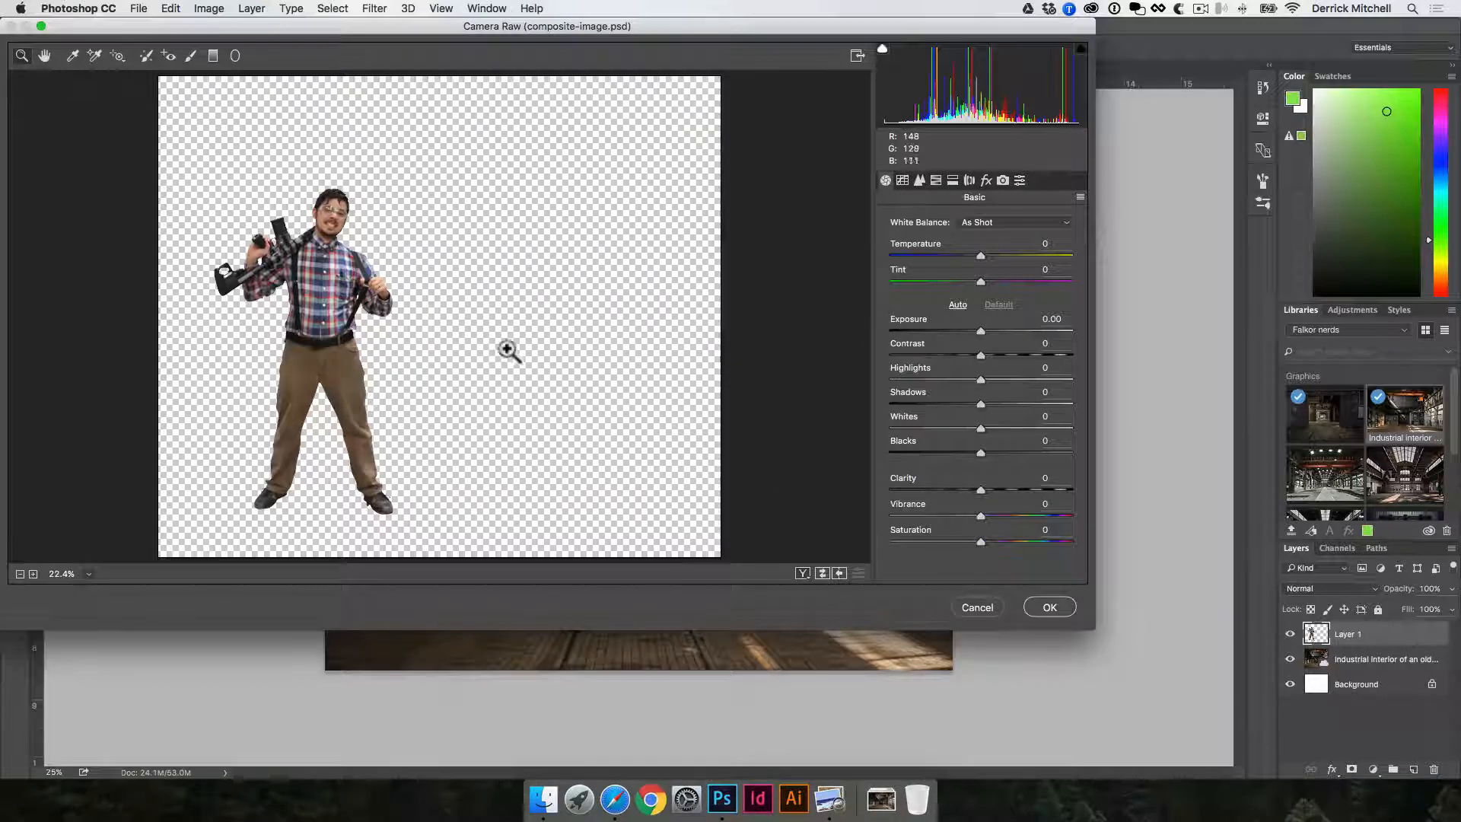
{"action": "left_click", "coordinate": [315, 307]}
{"action": "left_click", "coordinate": [207, 282]}
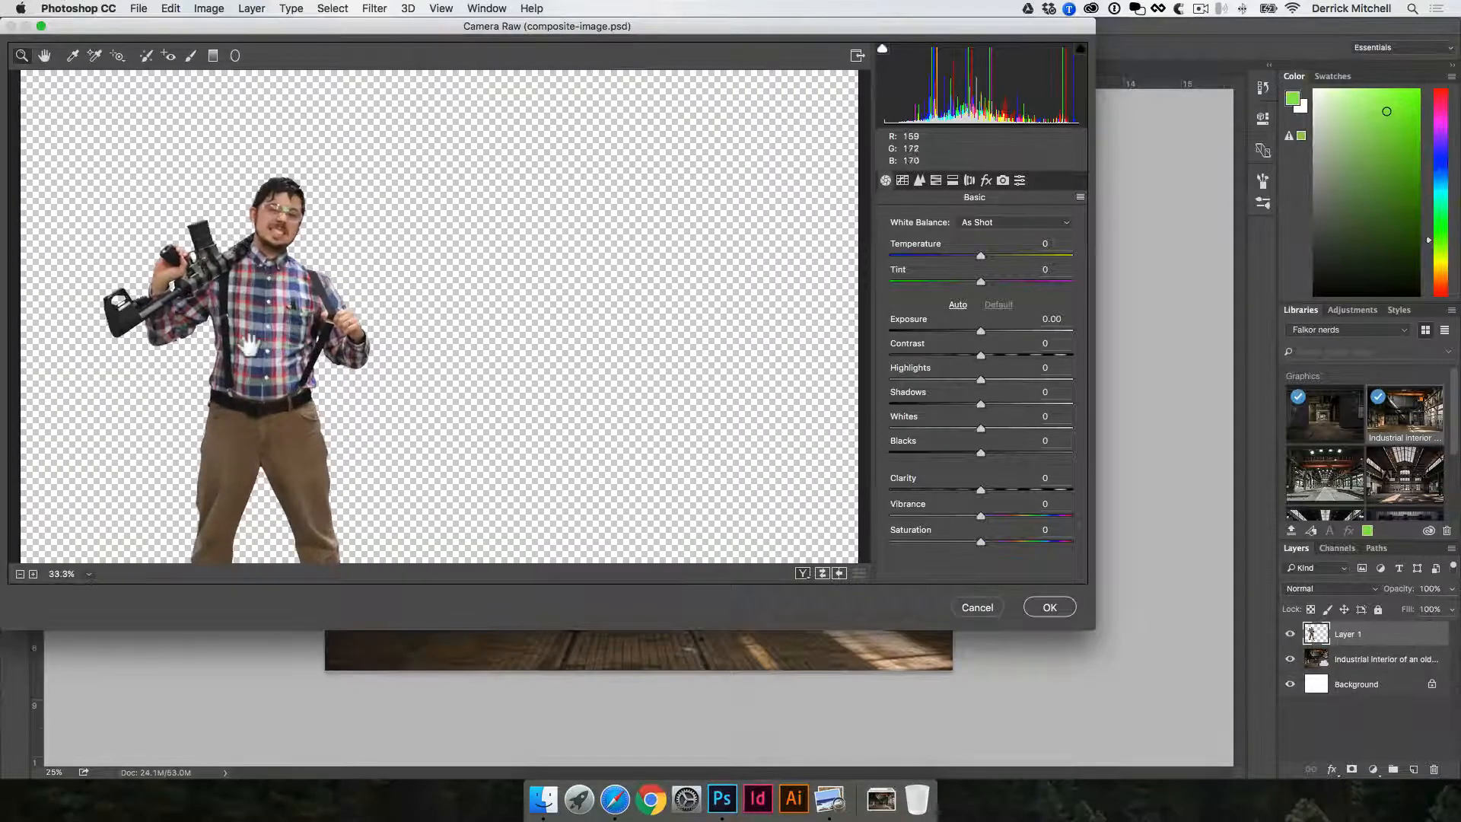
{"action": "left_click_drag", "start_coordinate": [250, 346], "coordinate": [443, 245]}
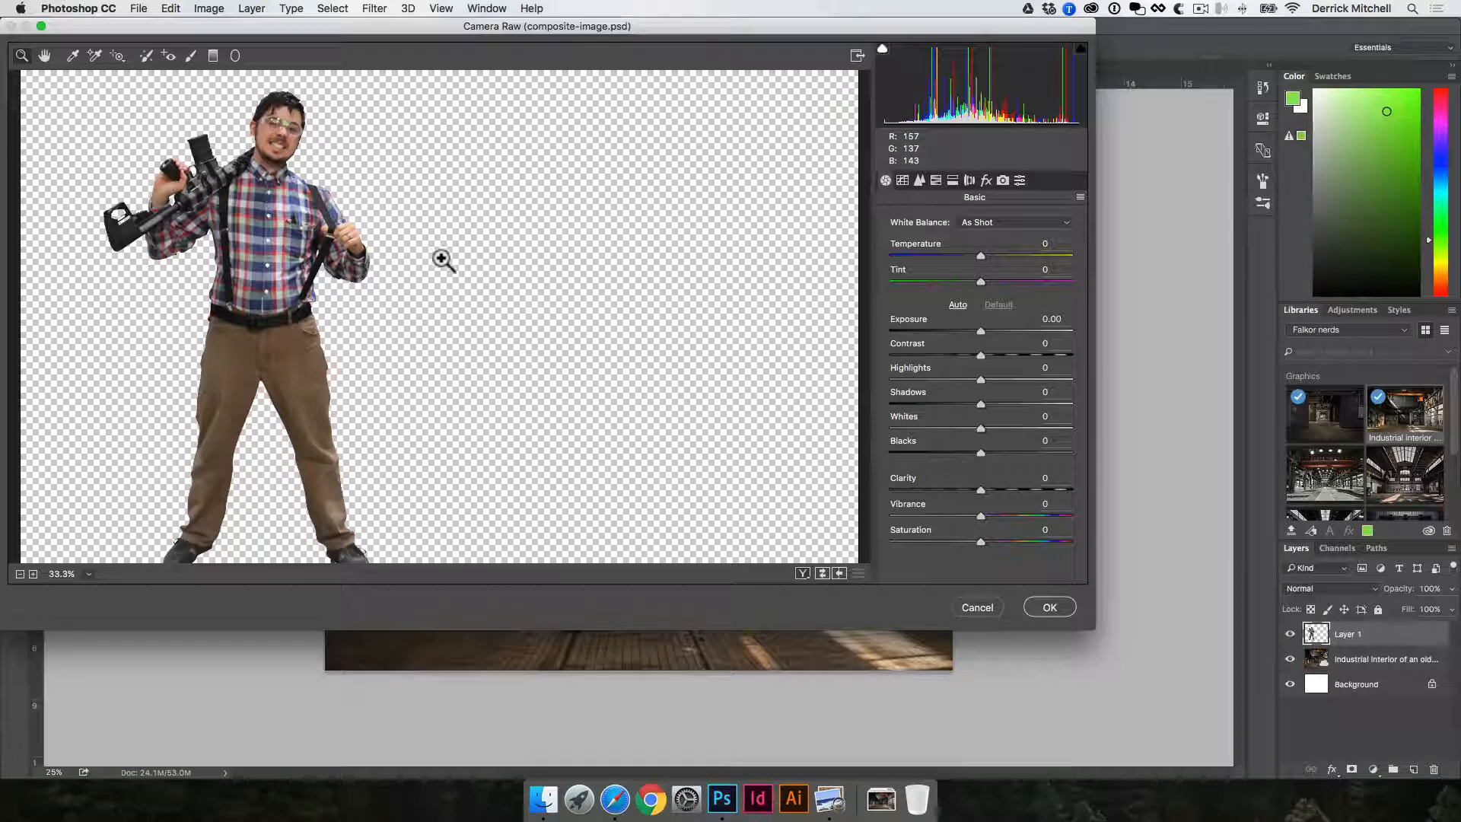
{"action": "mouse_move", "coordinate": [978, 255]}
{"action": "left_mouse_down"}
{"action": "mouse_move", "coordinate": [960, 259]}
{"action": "mouse_move", "coordinate": [1038, 254]}
{"action": "mouse_move", "coordinate": [974, 257]}
{"action": "mouse_move", "coordinate": [939, 280]}
{"action": "mouse_move", "coordinate": [966, 280]}
{"action": "left_mouse_up"}
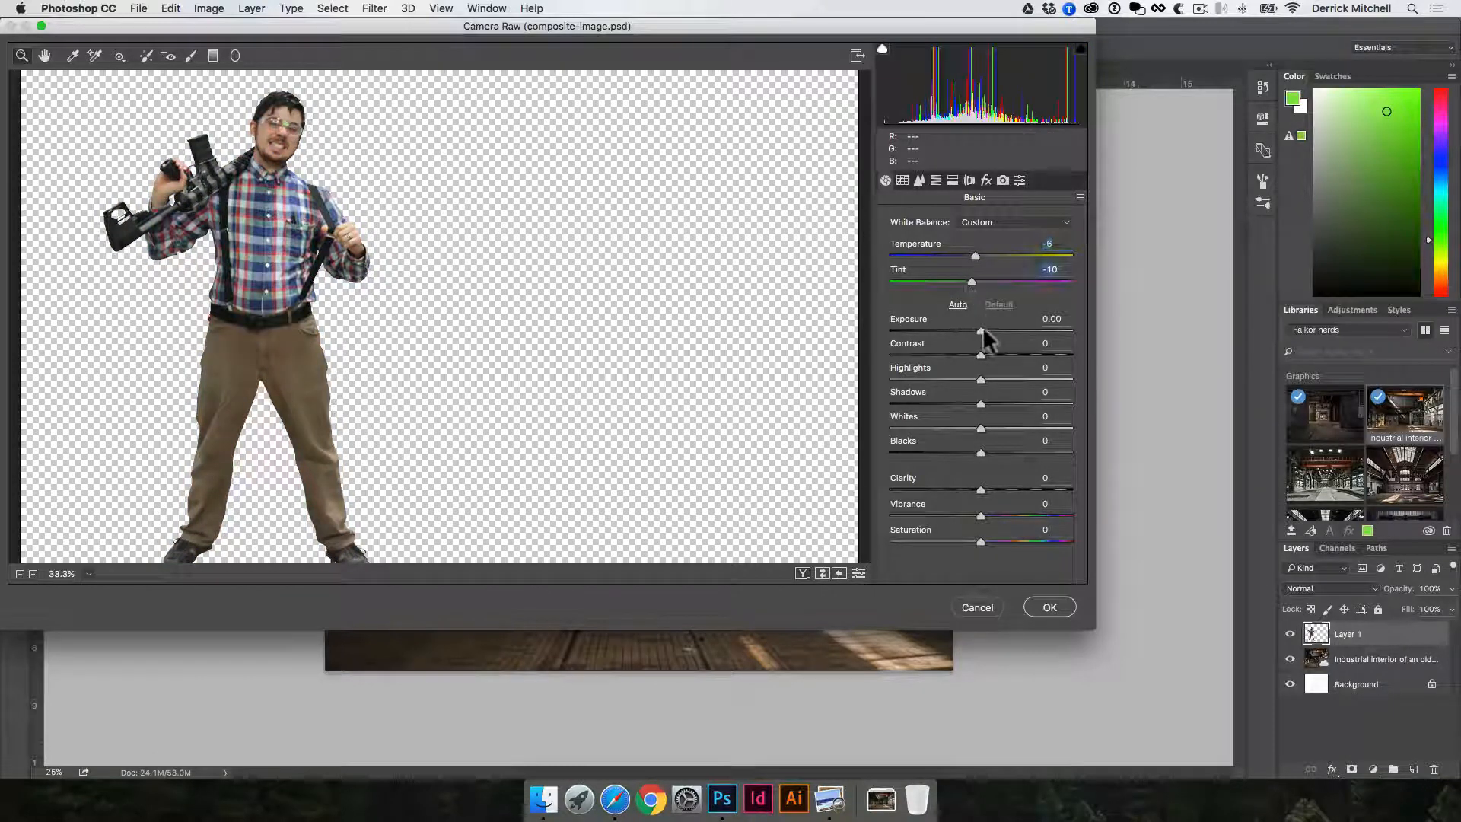
{"action": "mouse_move", "coordinate": [983, 328]}
{"action": "left_mouse_down"}
{"action": "mouse_move", "coordinate": [966, 333]}
{"action": "mouse_move", "coordinate": [984, 331]}
{"action": "left_mouse_up"}
{"action": "left_click_drag", "start_coordinate": [981, 355], "coordinate": [1014, 451]}
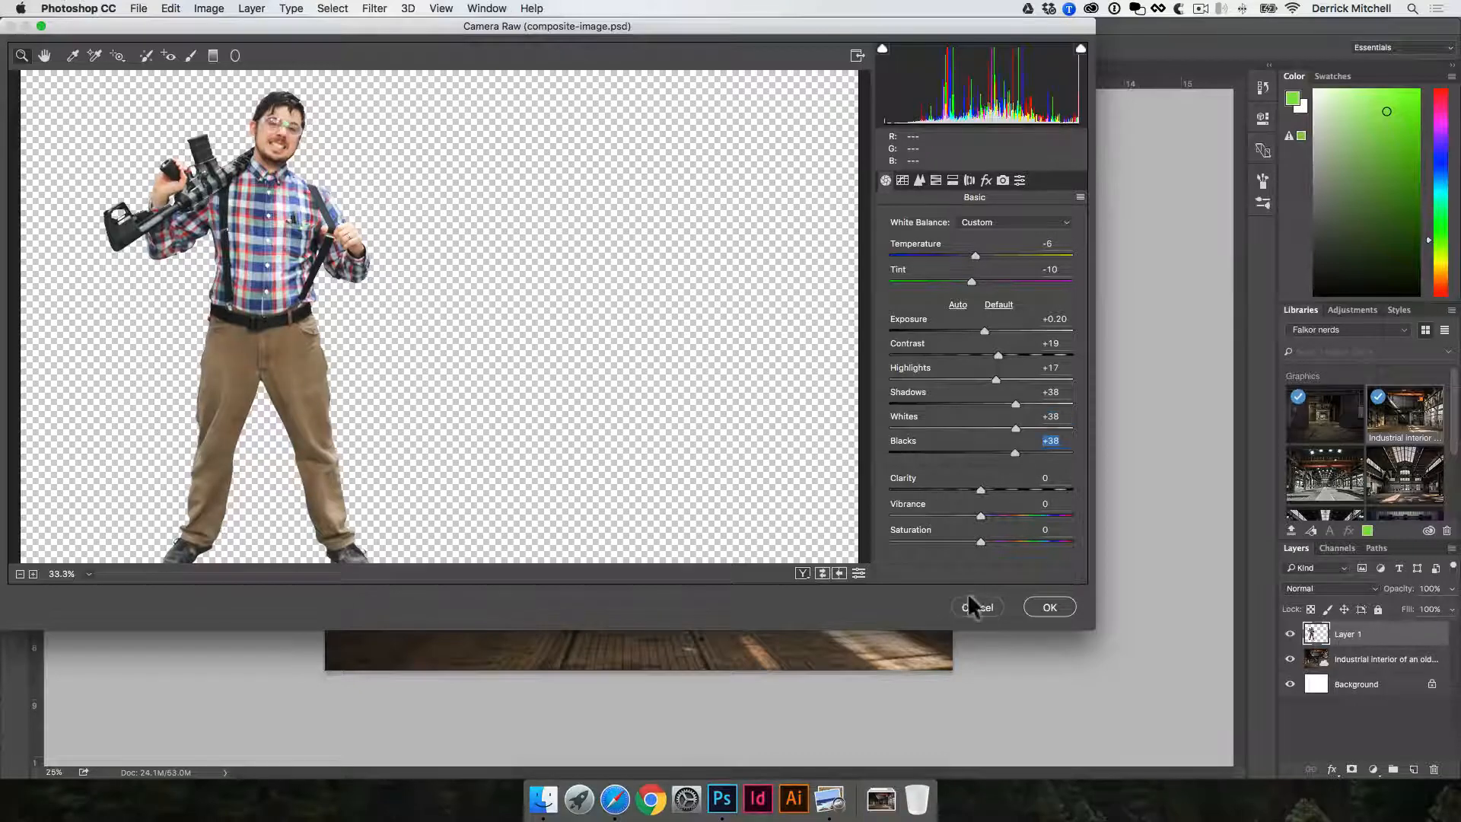
{"action": "left_click", "coordinate": [970, 604]}
- Scale the man down to roughly half his height and stand him on the left side of the factory floor
{"action": "left_click_drag", "start_coordinate": [518, 332], "coordinate": [557, 347]}
{"action": "key", "text": "super+t"}
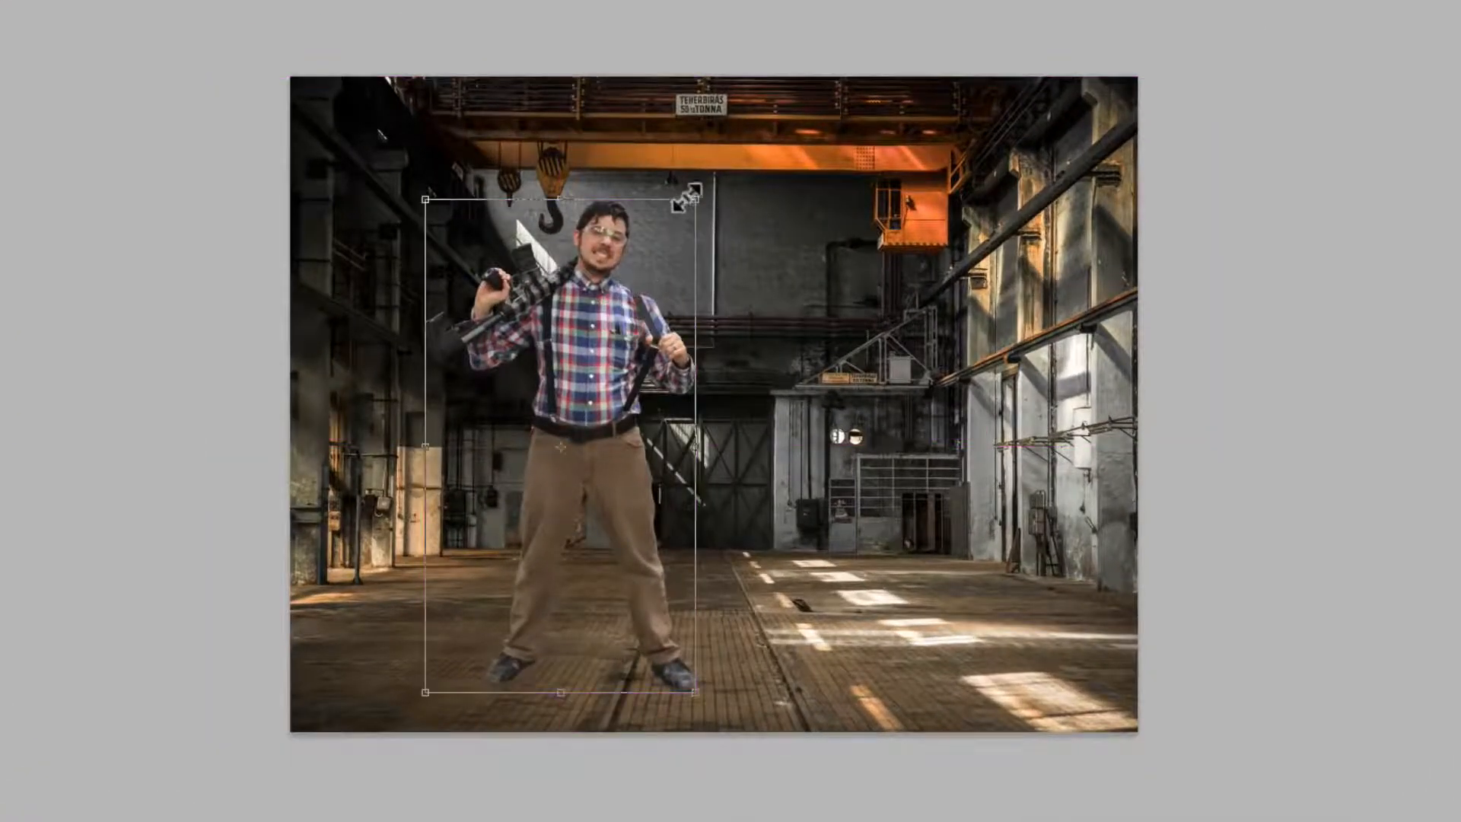
{"action": "left_click_drag", "start_coordinate": [694, 200], "coordinate": [527, 396]}
{"action": "key", "text": "Return"}
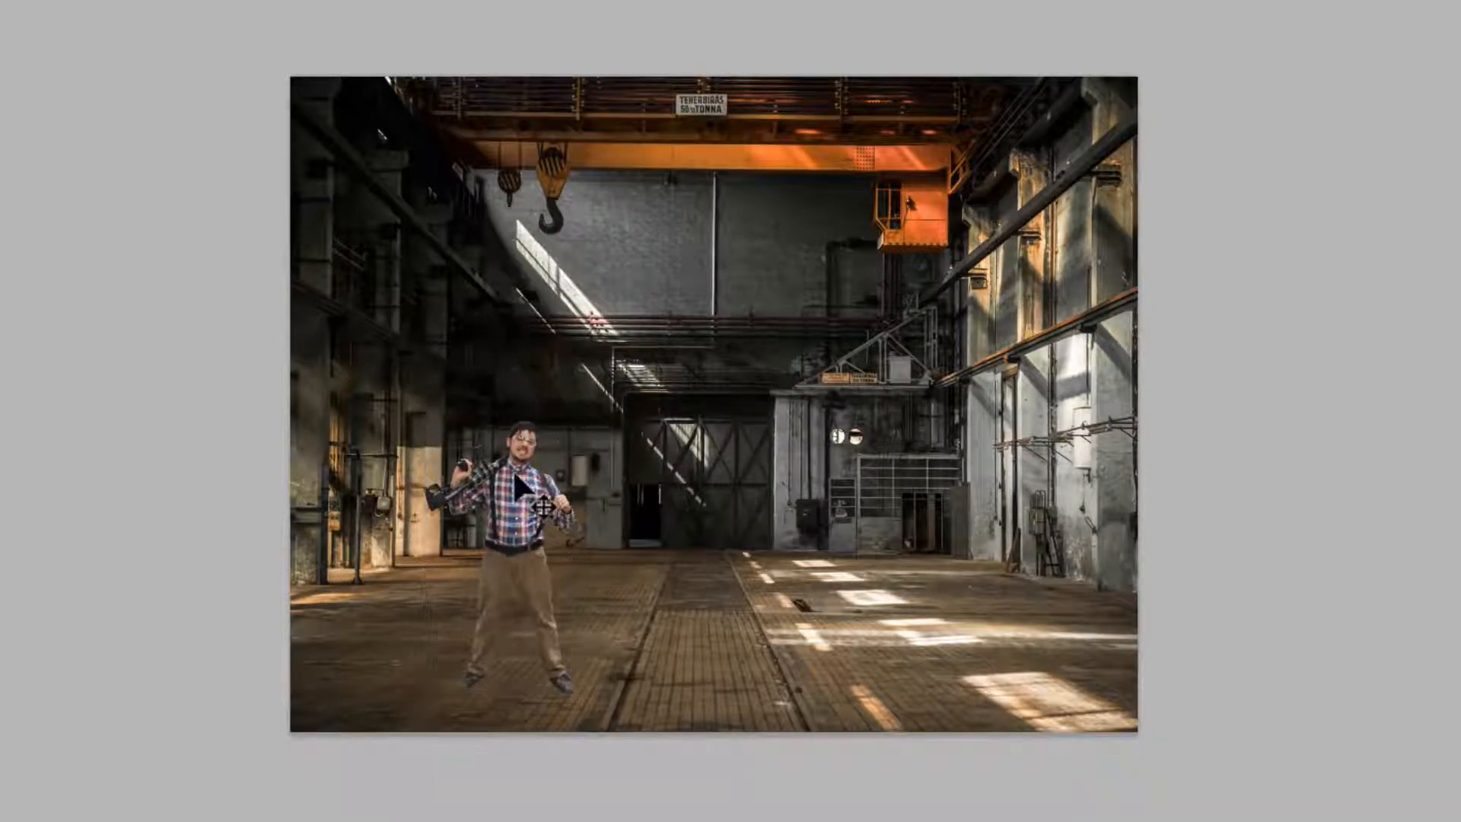
{"action": "mouse_move", "coordinate": [513, 468]}
{"action": "left_mouse_down"}
{"action": "mouse_move", "coordinate": [531, 463]}
{"action": "mouse_move", "coordinate": [515, 464]}
{"action": "left_mouse_up"}
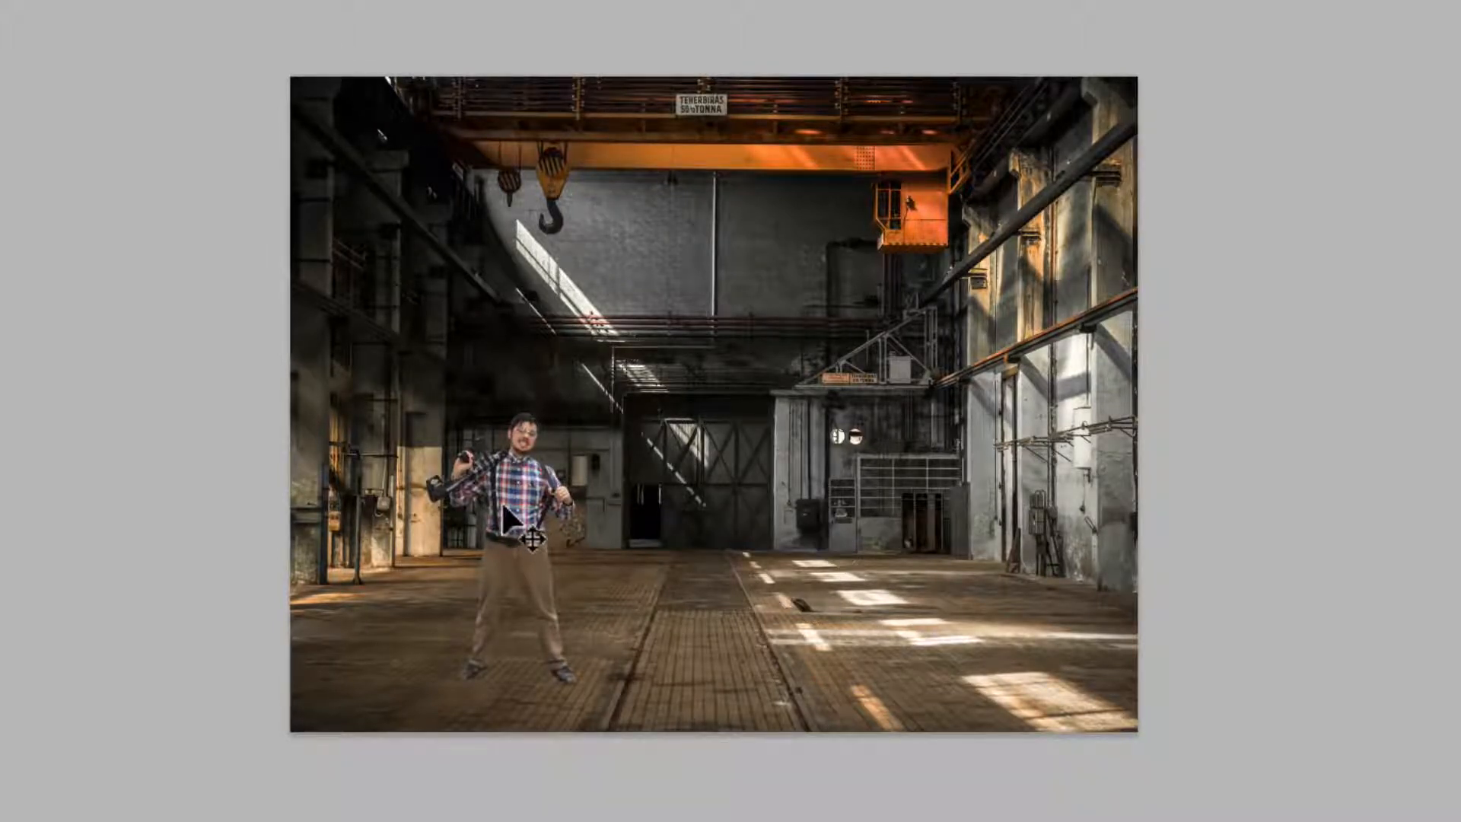
- Move the man into the sunlit right side of the factory floor and scale him down a little more
{"action": "left_click_drag", "start_coordinate": [525, 532], "coordinate": [927, 518]}
{"action": "left_click_drag", "start_coordinate": [1002, 434], "coordinate": [986, 462]}
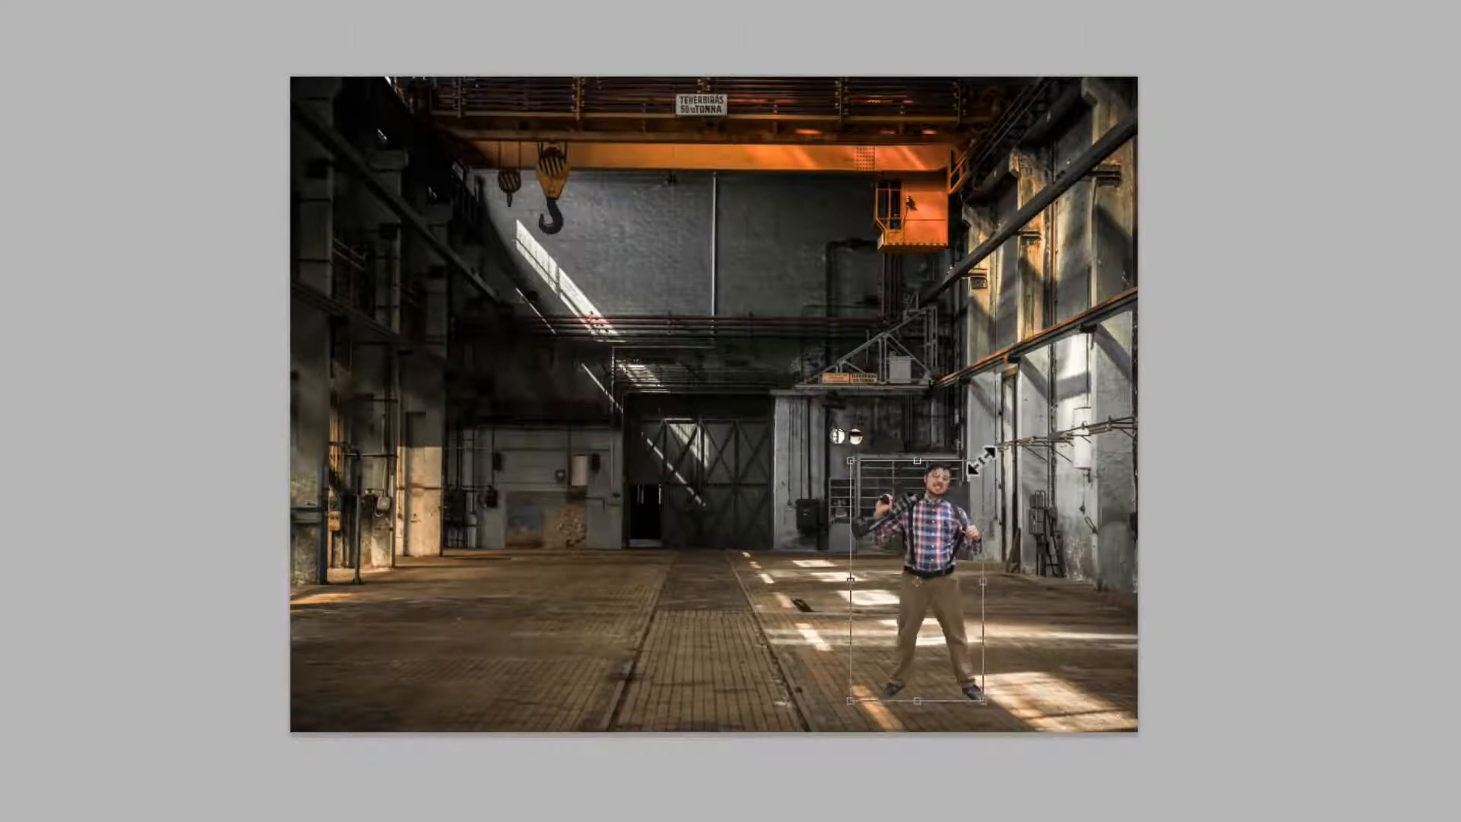
{"action": "key", "text": "Return"}
{"action": "key", "text": "ctrl+plus"}
{"action": "left_click_drag", "start_coordinate": [1008, 619], "coordinate": [1054, 565]}
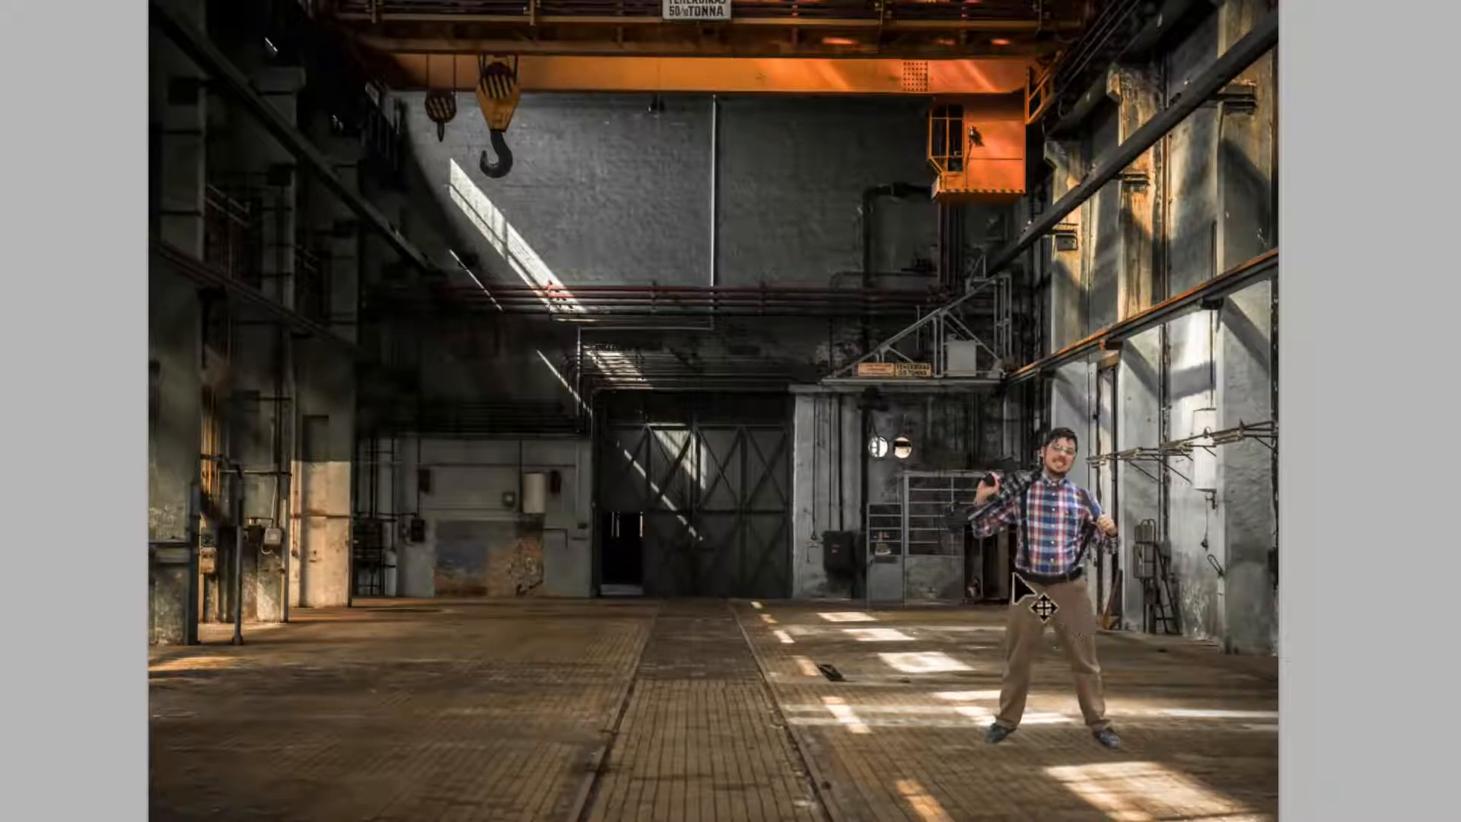
- Outline the man's left-hand lower leg, where the floor's light streak crosses it, with a Pen path and convert it to a selection
{"action": "key", "text": "p"}
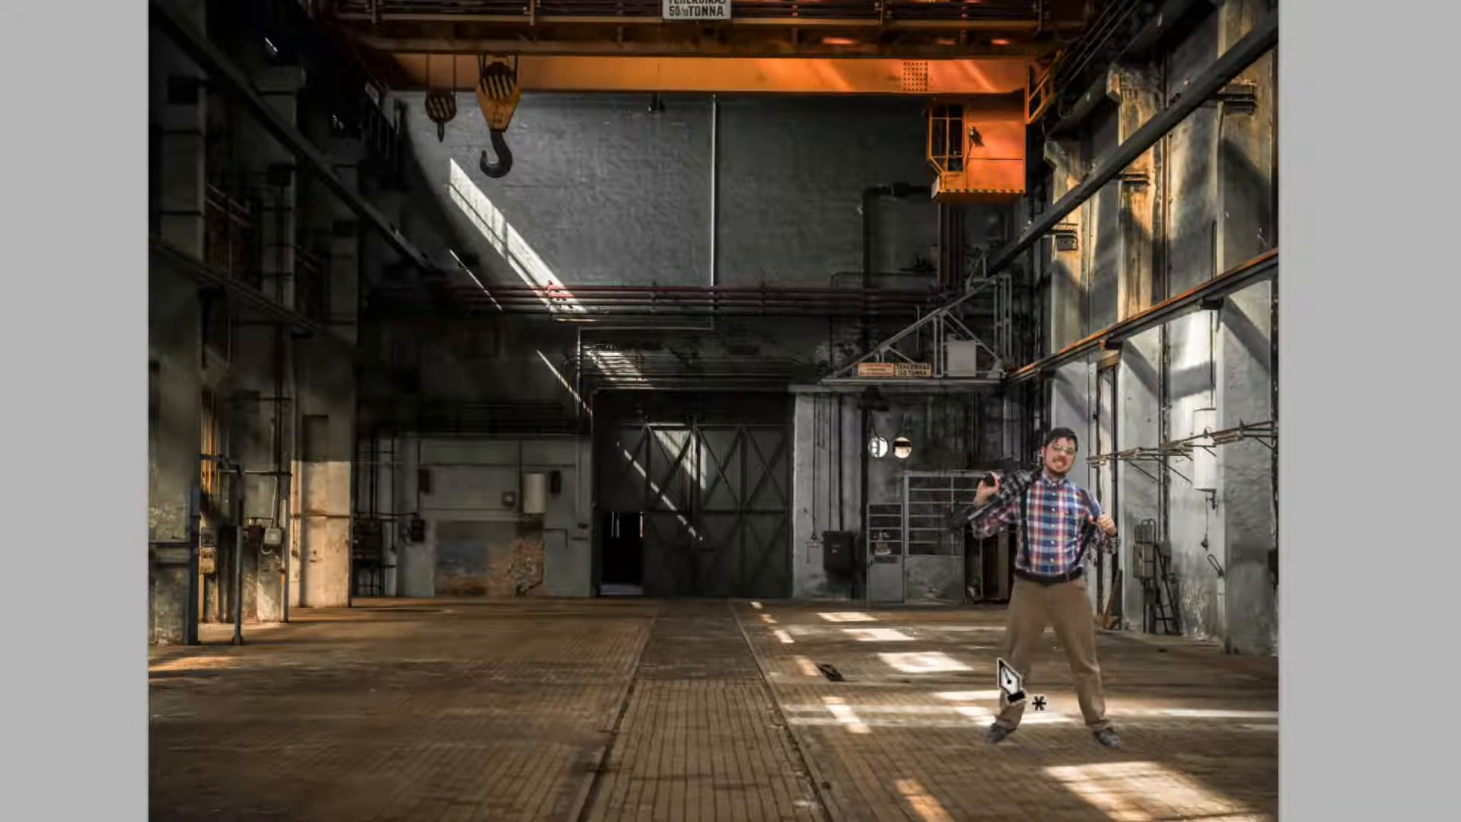
{"action": "left_click", "coordinate": [1000, 661]}
{"action": "left_click", "coordinate": [1064, 717]}
{"action": "left_click", "coordinate": [1015, 730]}
{"action": "left_click", "coordinate": [945, 693]}
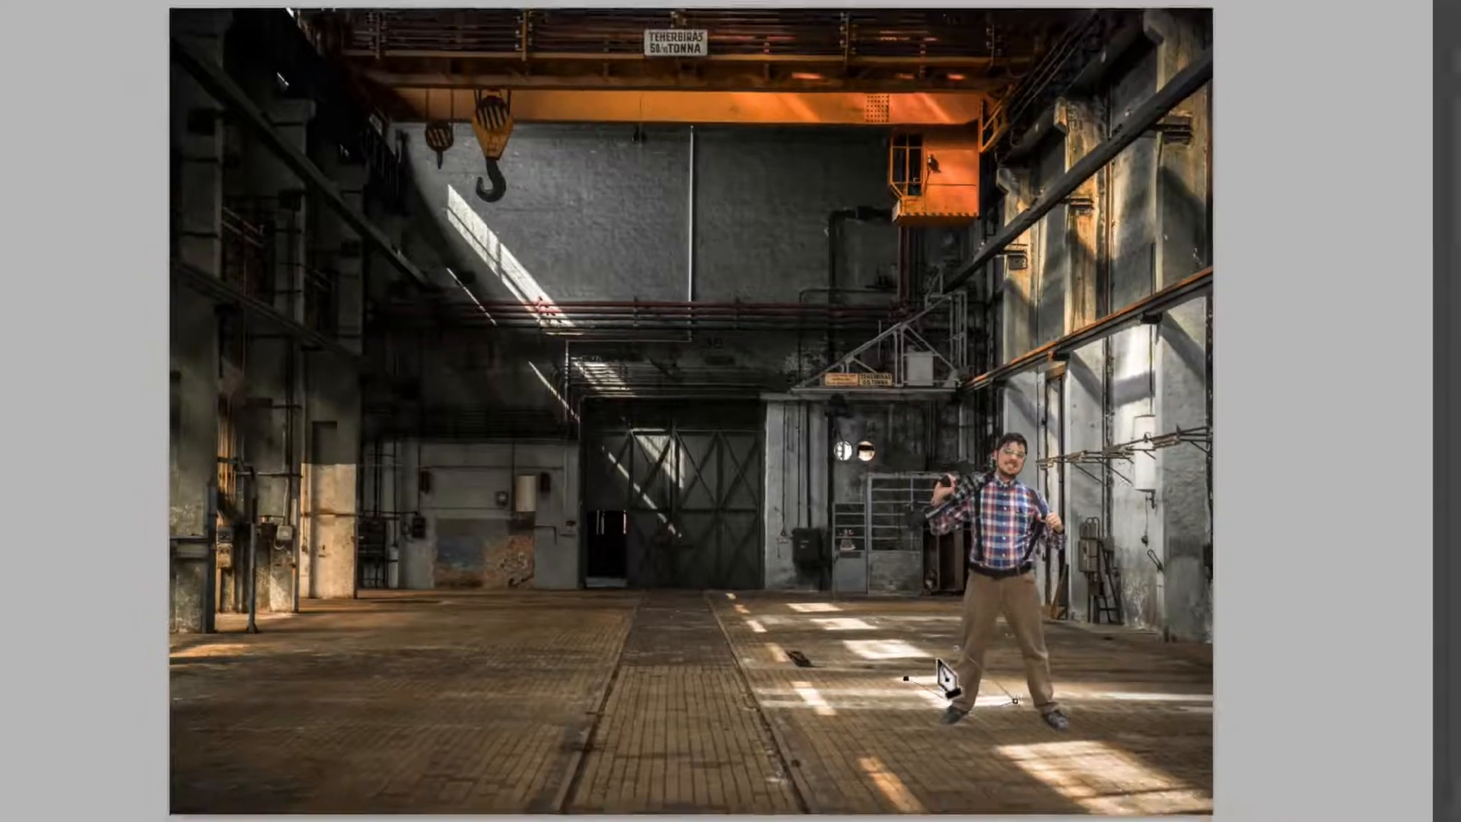
{"action": "left_click", "coordinate": [1000, 660]}
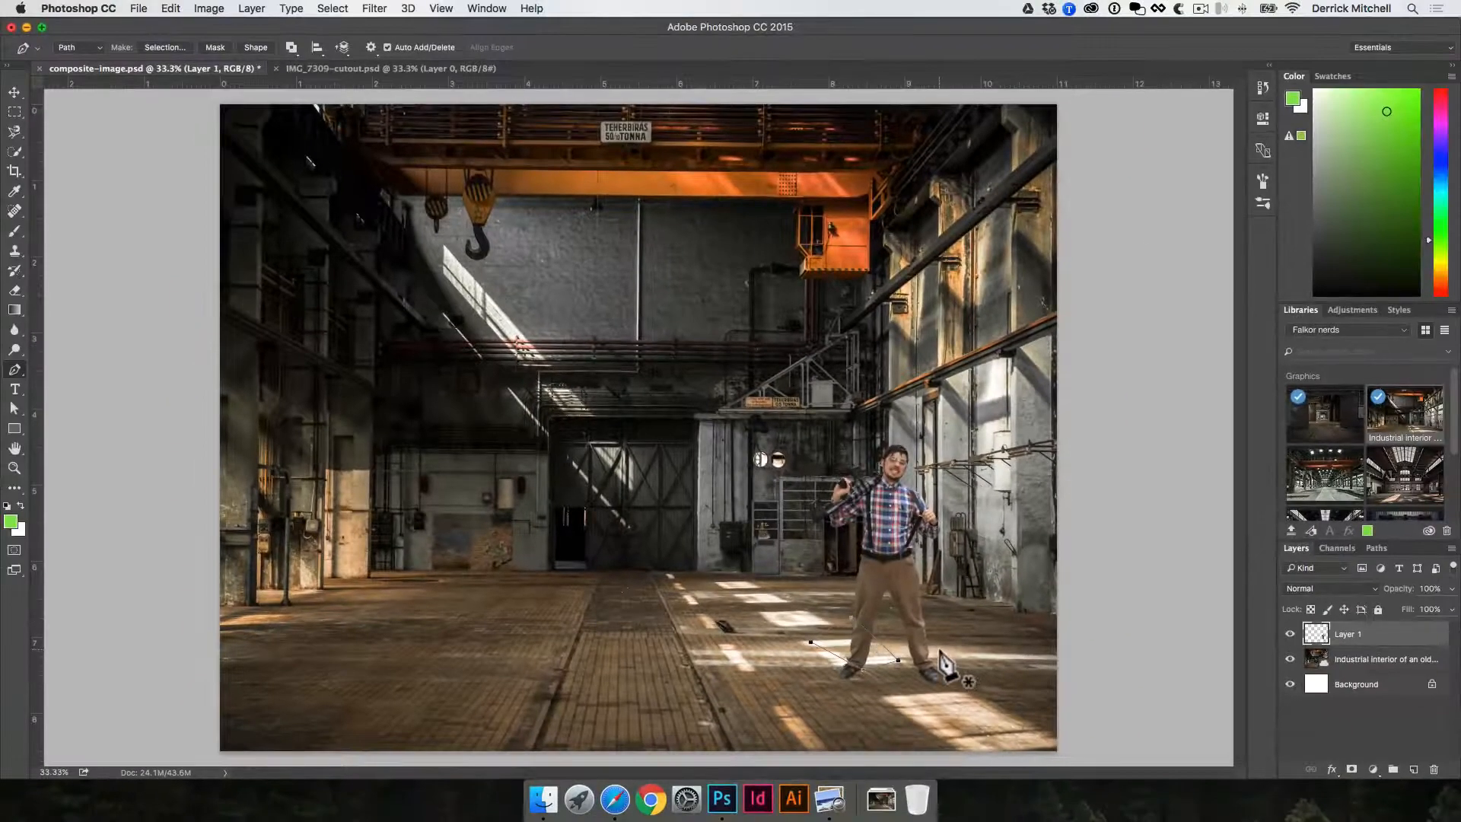
{"action": "key", "text": "super+Return"}
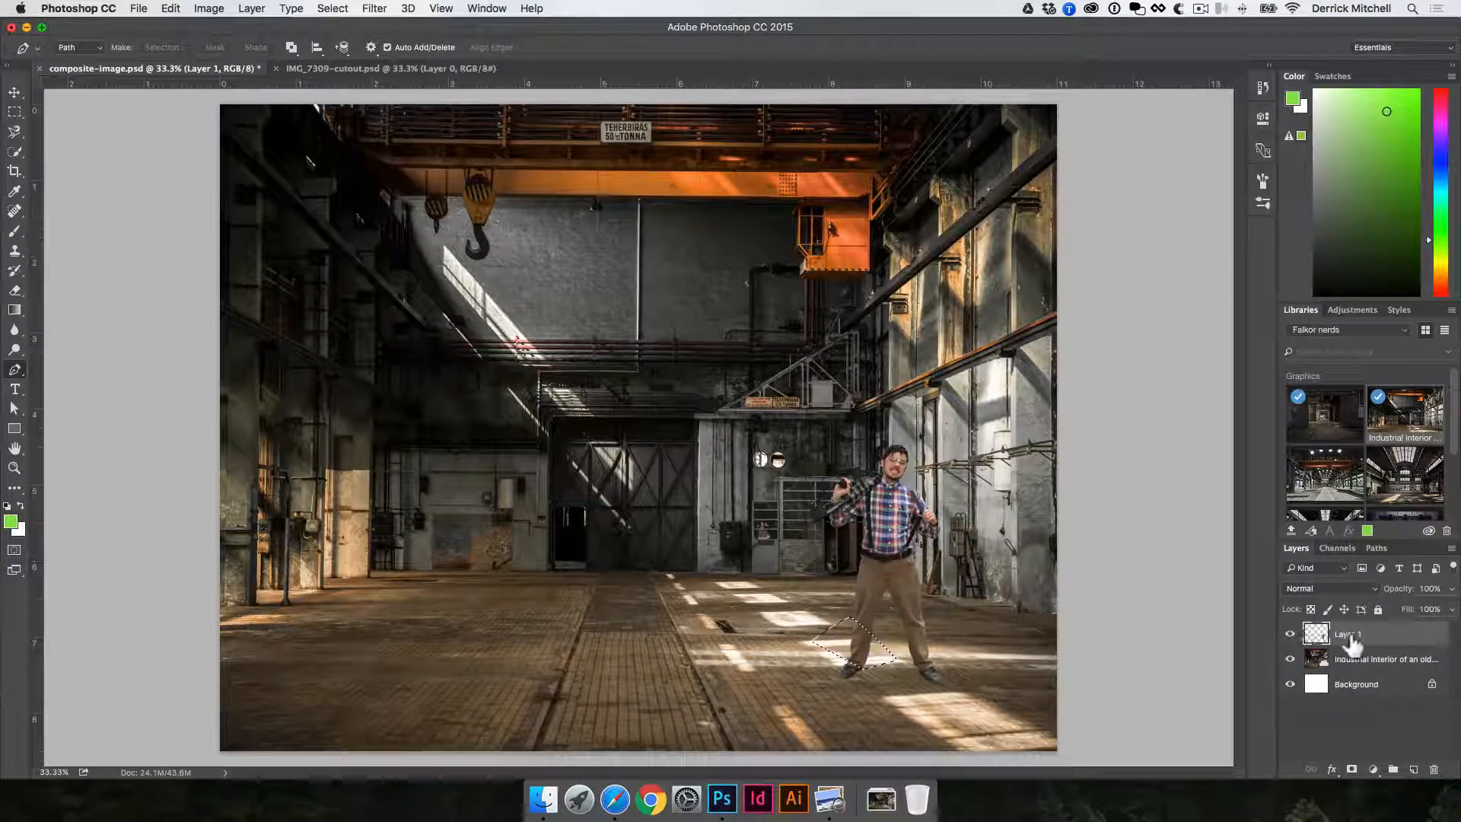
- Brighten the selected part of the leg by lowering the Levels white input, and clear the selection
{"action": "key", "text": "super+l"}
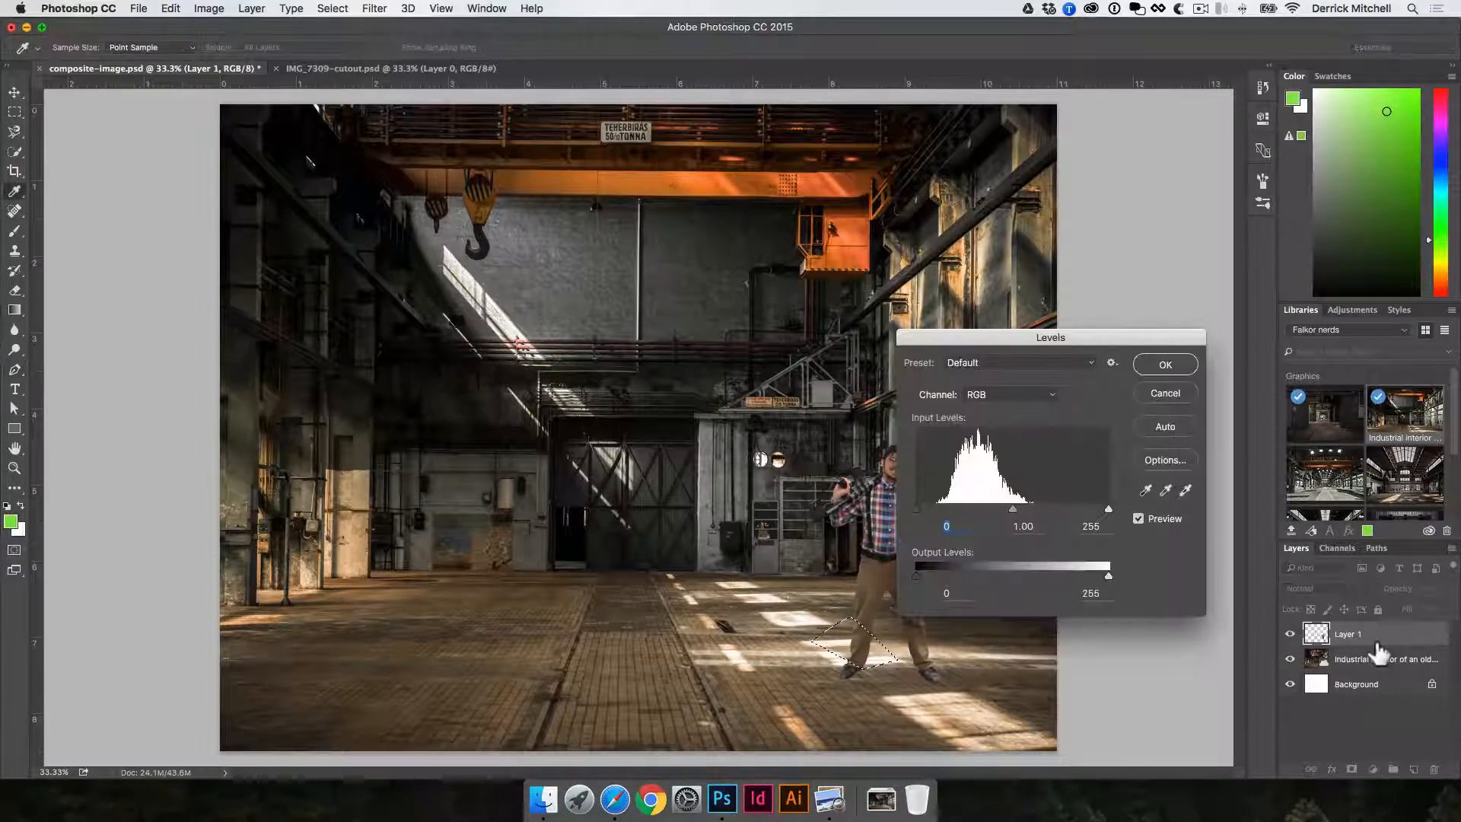
{"action": "left_click_drag", "start_coordinate": [1033, 334], "coordinate": [1135, 286]}
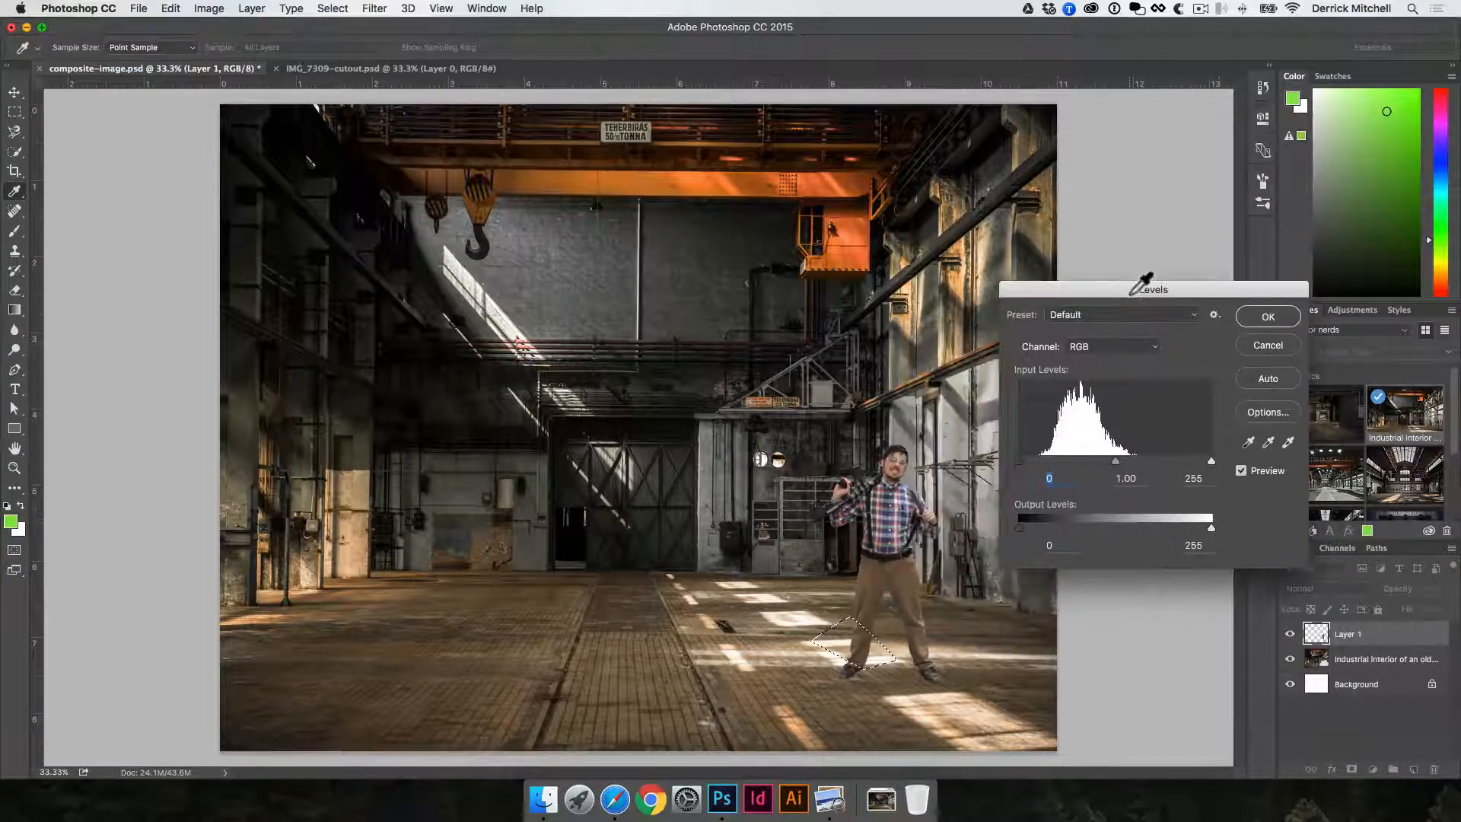
{"action": "left_click_drag", "start_coordinate": [1212, 461], "coordinate": [1150, 462]}
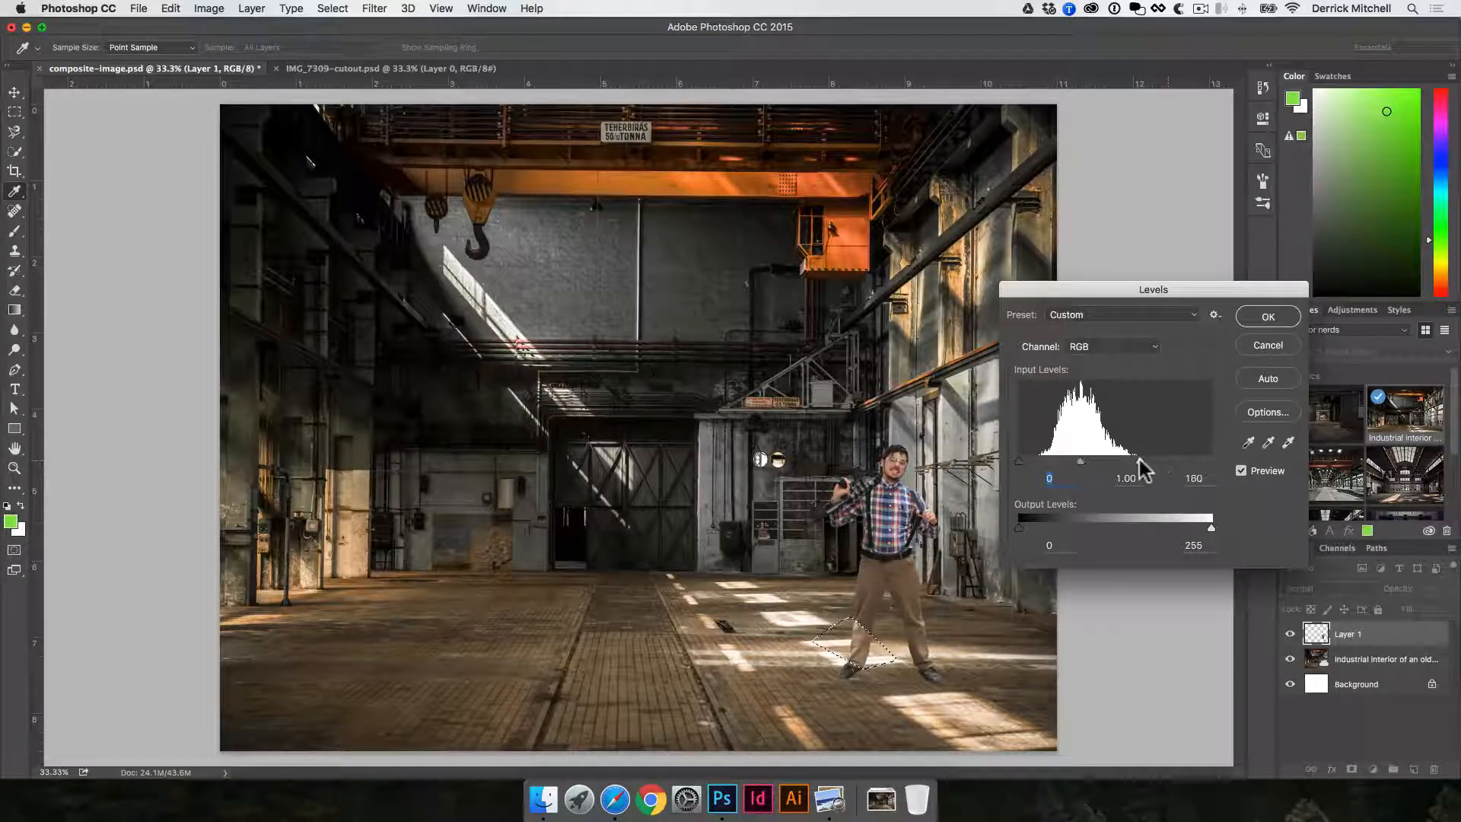
{"action": "left_click", "coordinate": [1267, 317]}
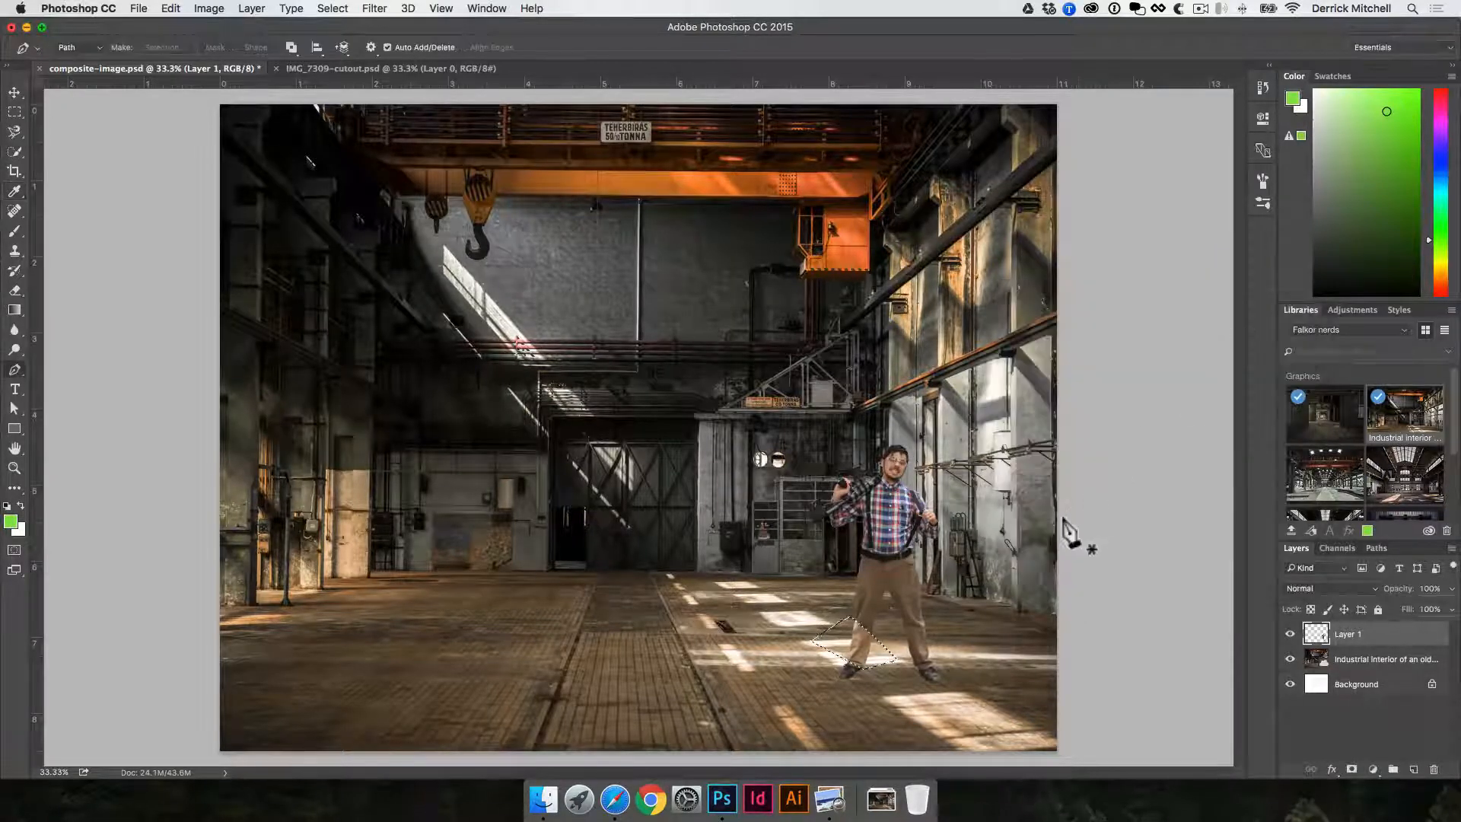
{"action": "key", "text": "cmd+d"}
{"action": "key", "text": "v"}
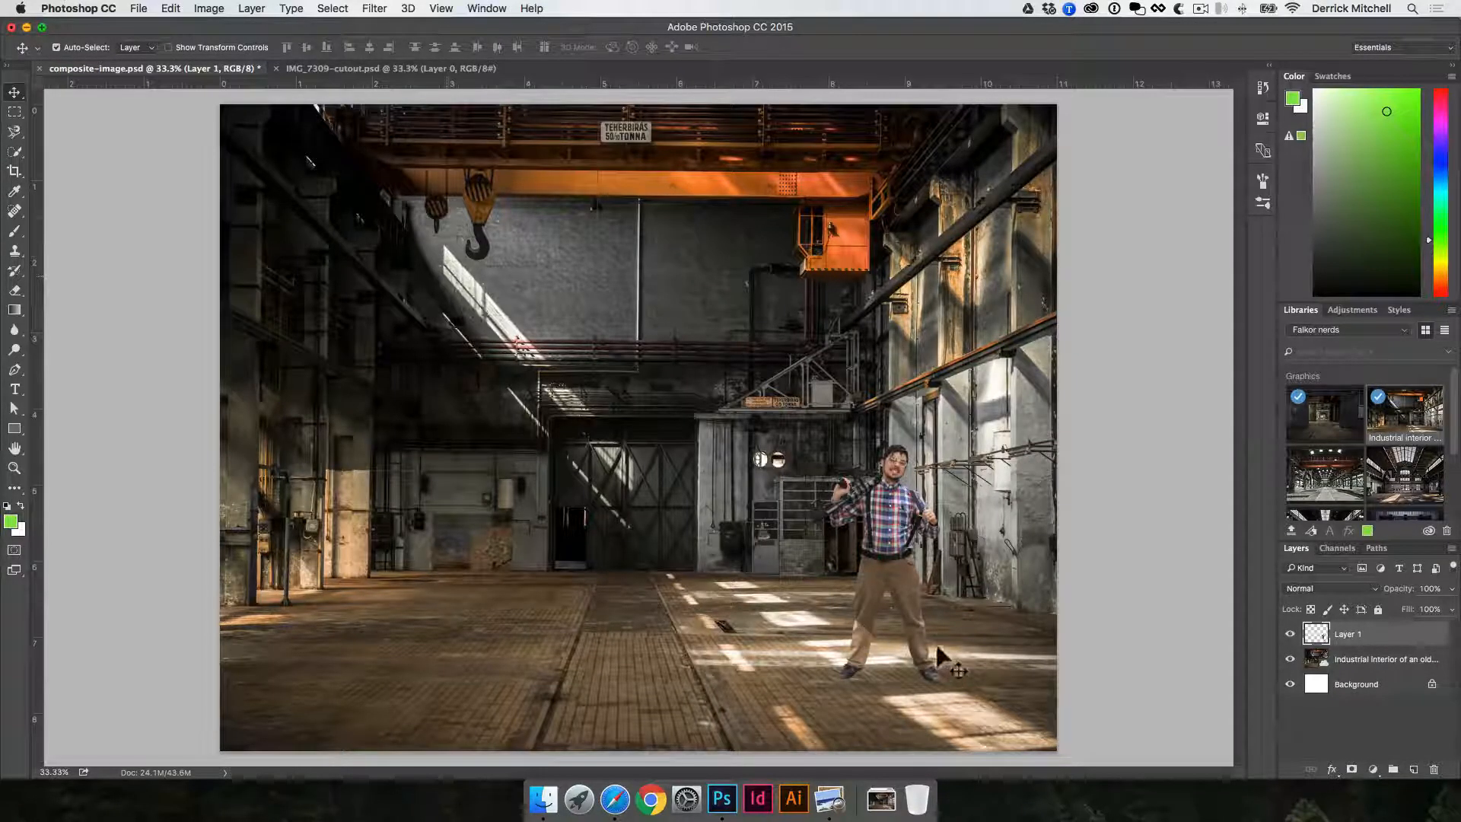
- Try the man left of centre on the floor, and undo back to before the leg was brightened
{"action": "left_click_drag", "start_coordinate": [934, 614], "coordinate": [563, 559]}
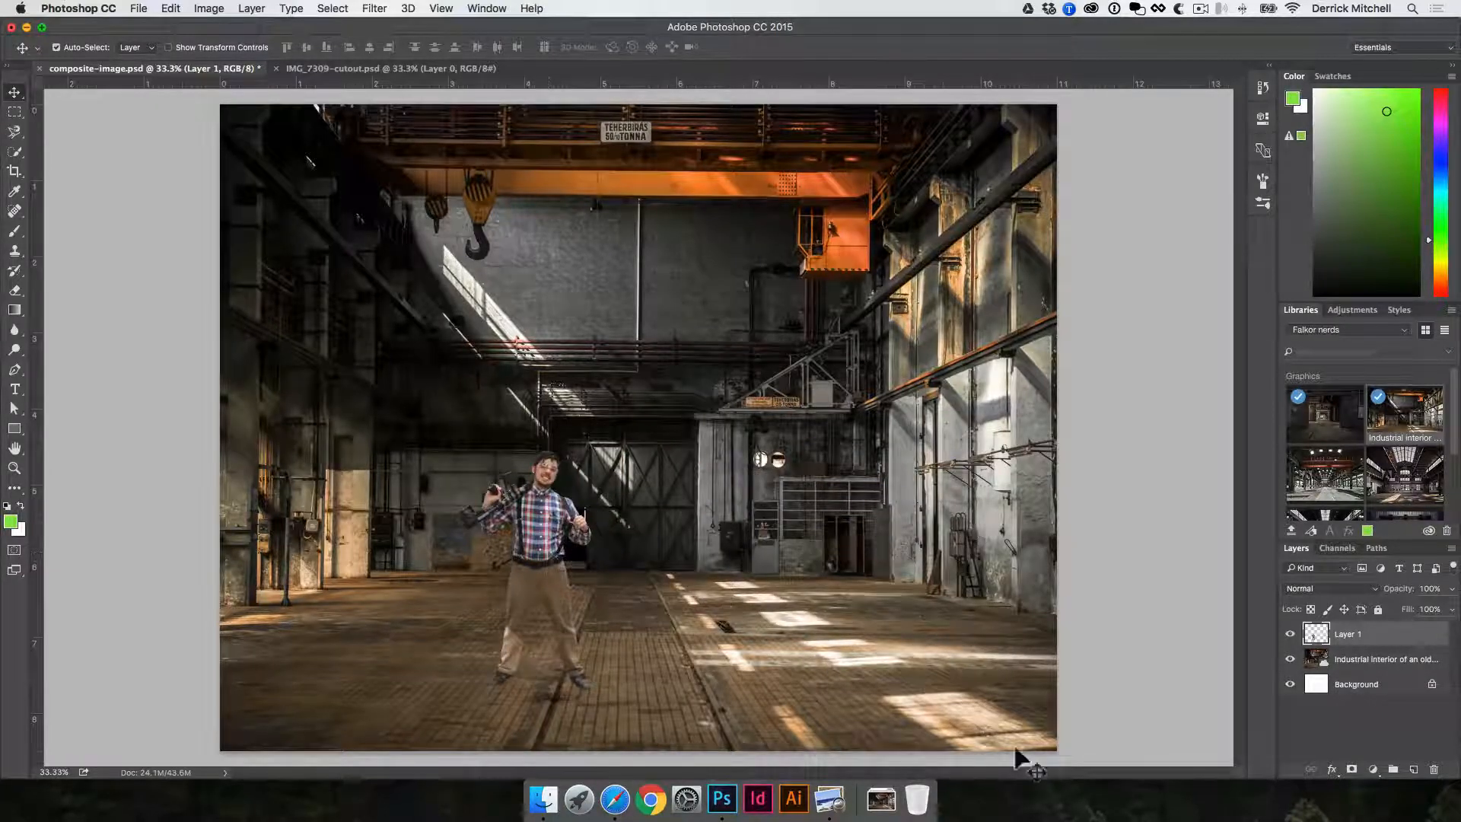
{"action": "key", "text": "super+z"}
{"action": "key", "text": "super+alt+z"}
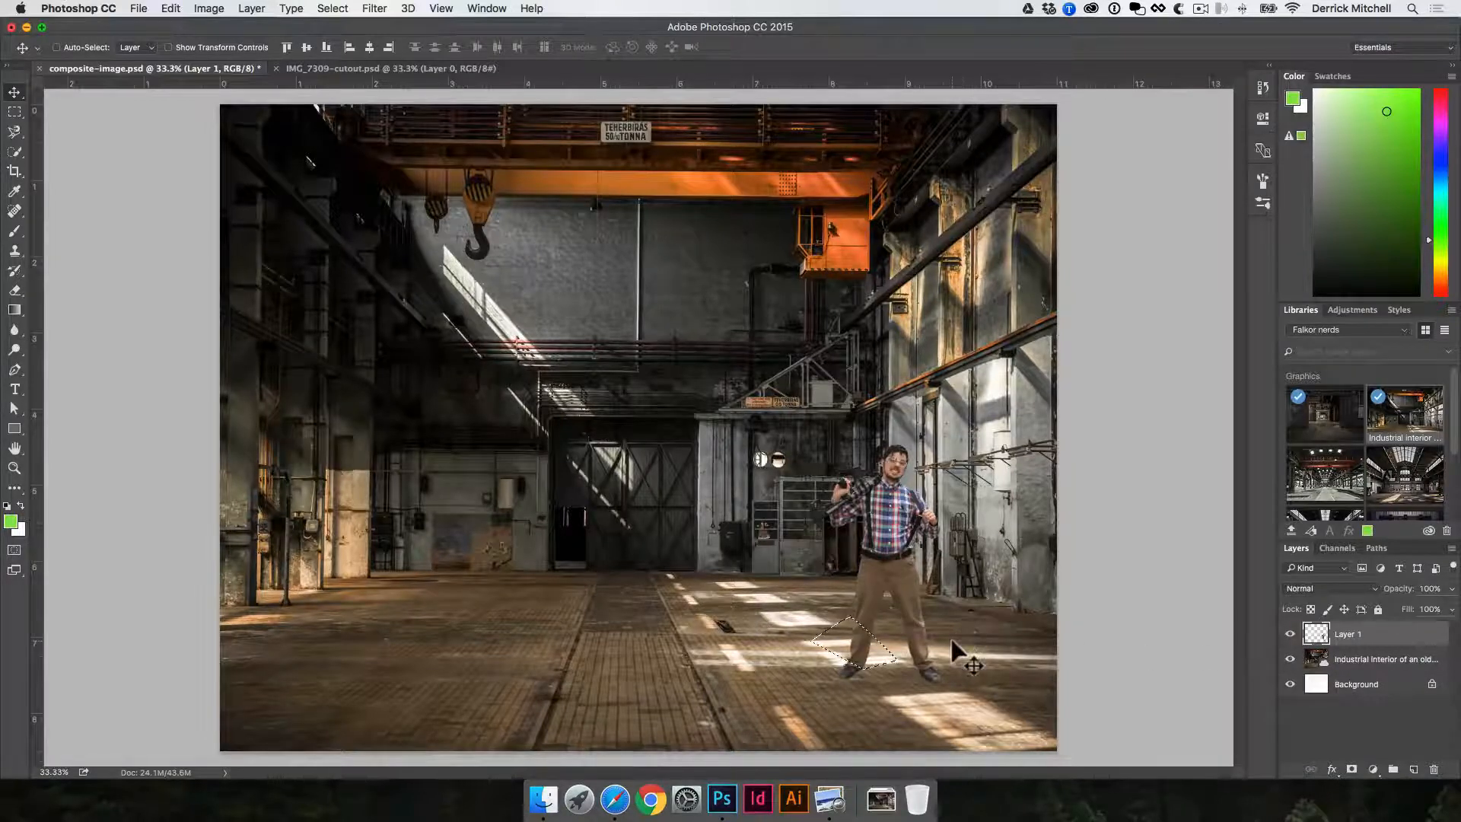
- Clear the selection, duplicate the man's layer and hide the original layer beneath the copy
{"action": "key", "text": "super+d"}
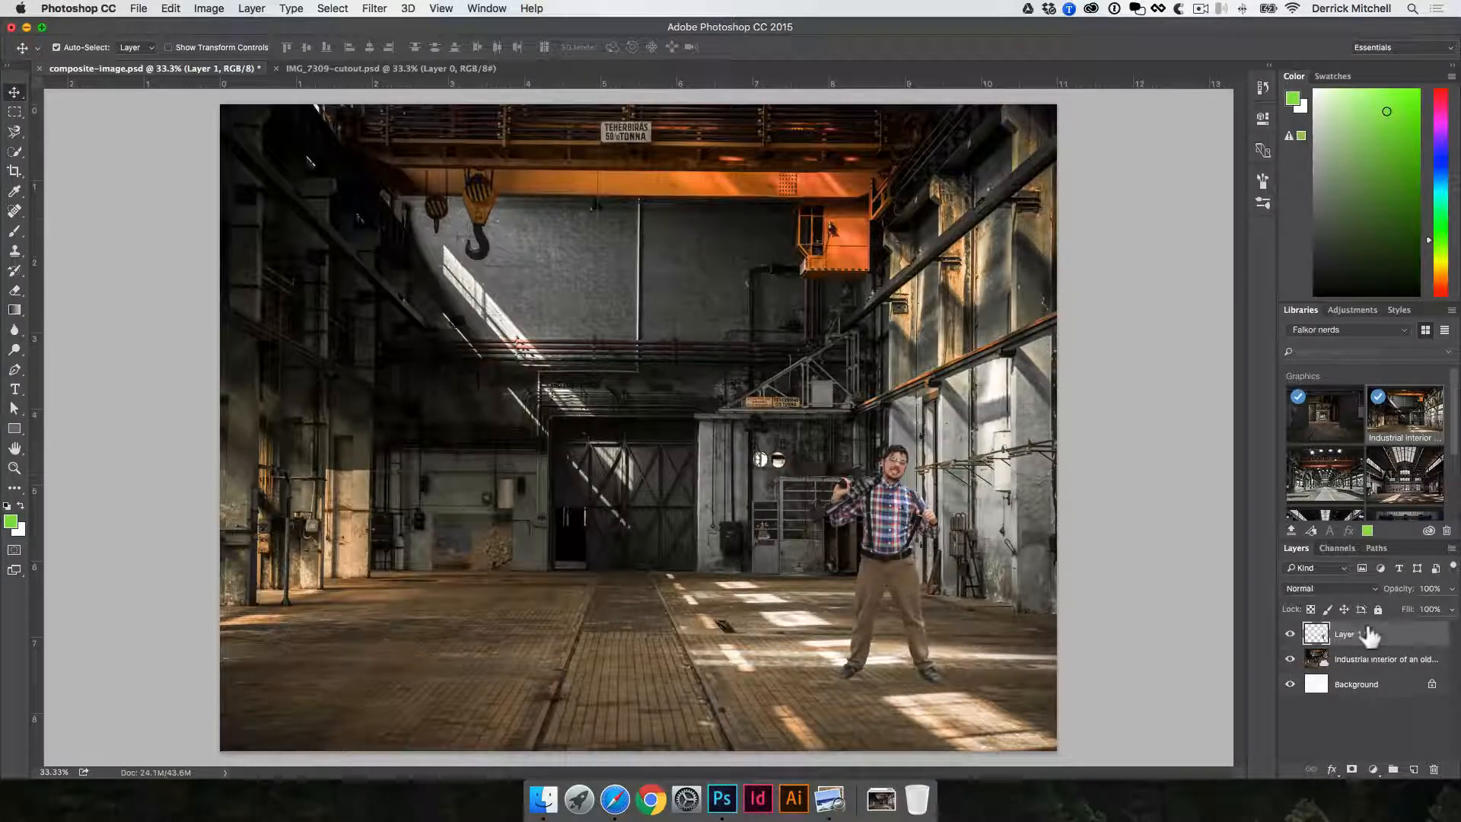
{"action": "key", "text": "super+j"}
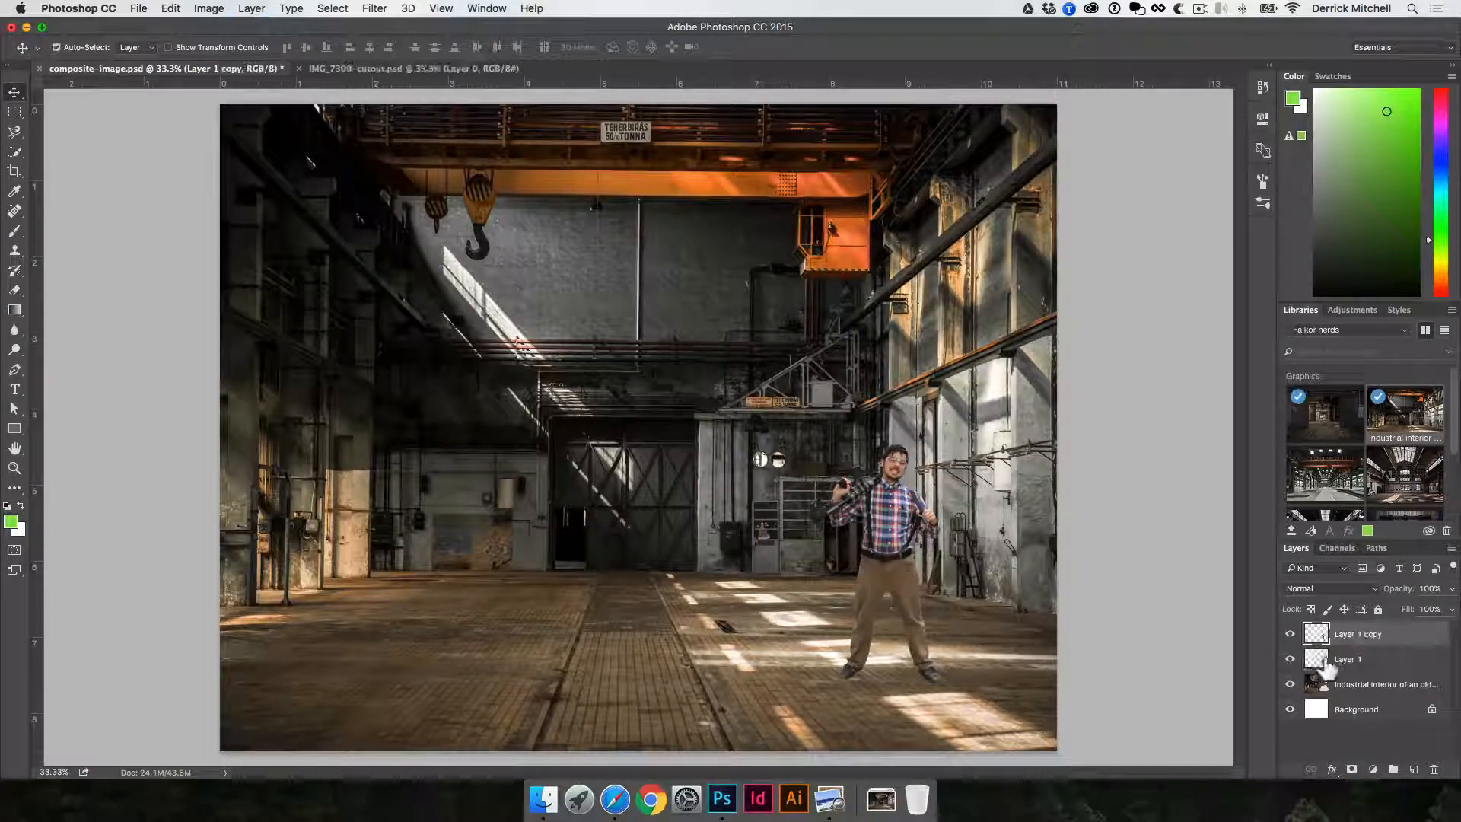
{"action": "left_click", "coordinate": [1289, 659]}
- On the copied layer, outline the lower leg crossed by the light streak with a Pen path and convert it to a selection
{"action": "key", "text": "p"}
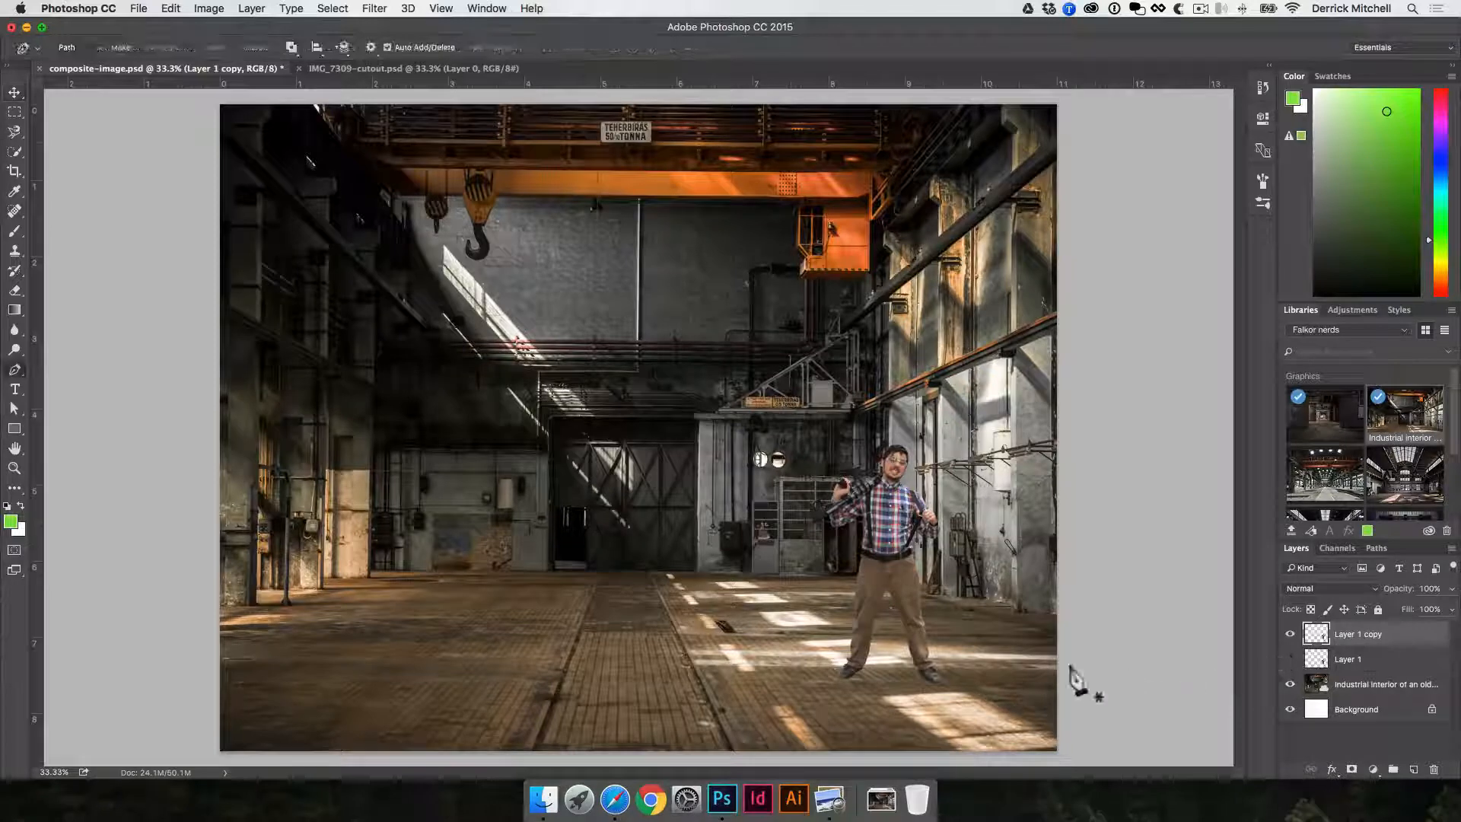
{"action": "left_click", "coordinate": [839, 667]}
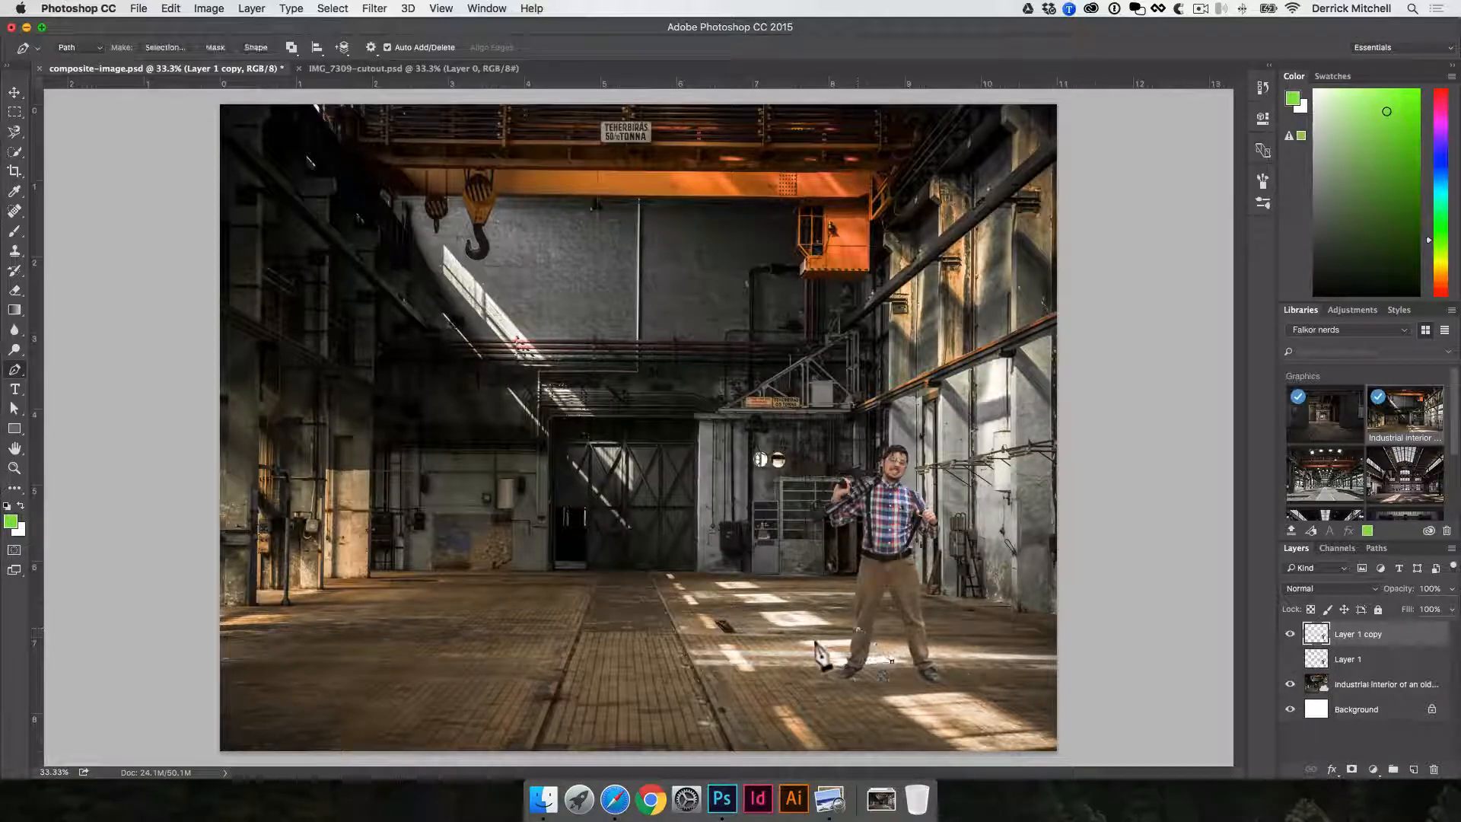
{"action": "left_click", "coordinate": [815, 640]}
{"action": "left_click", "coordinate": [857, 633]}
{"action": "key", "text": "super+Return"}
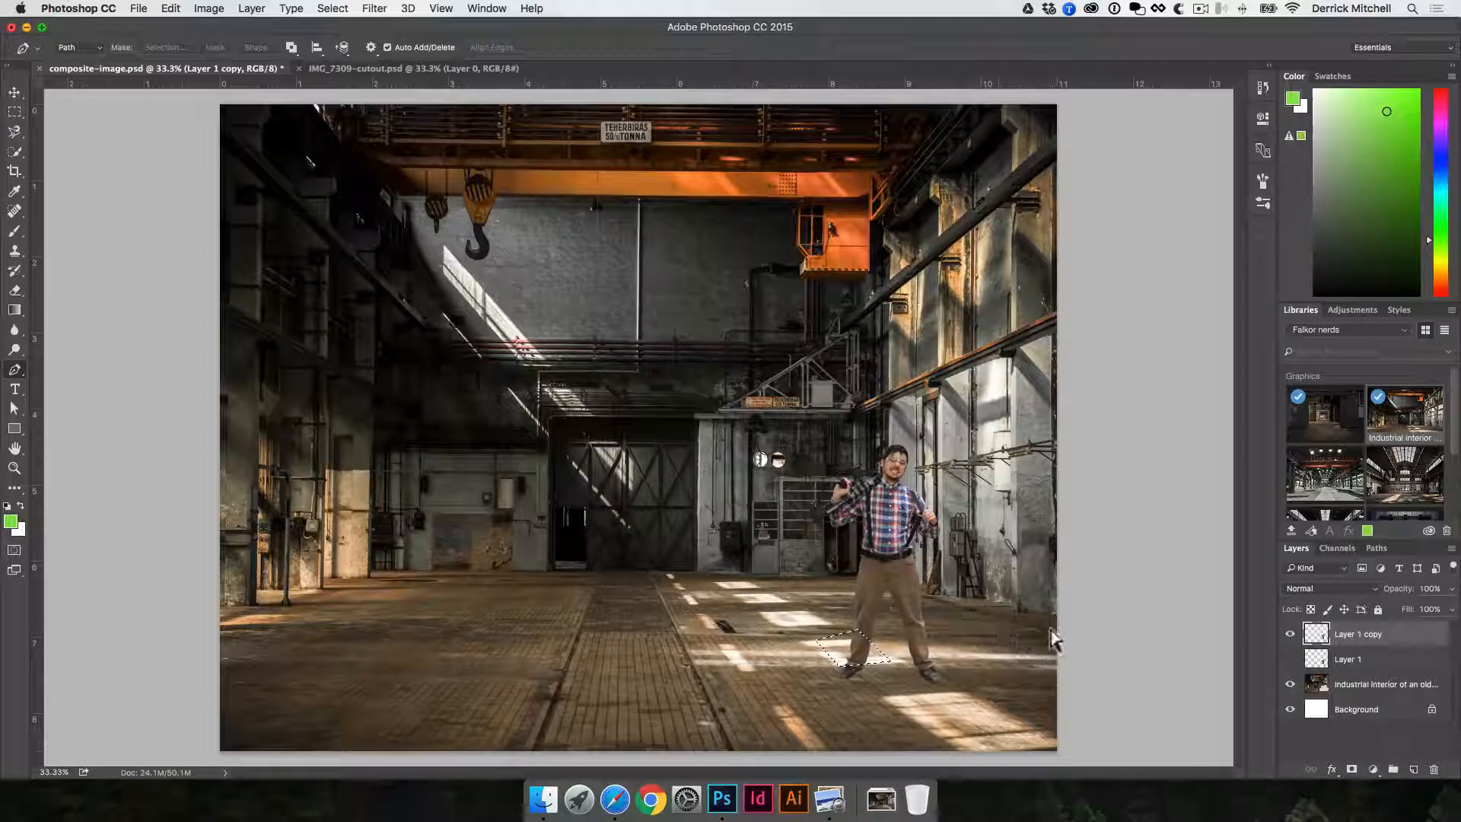
- Brighten the selected part of the lower leg by setting the Levels white input to 140, and clear the selection
{"action": "key", "text": "super+l"}
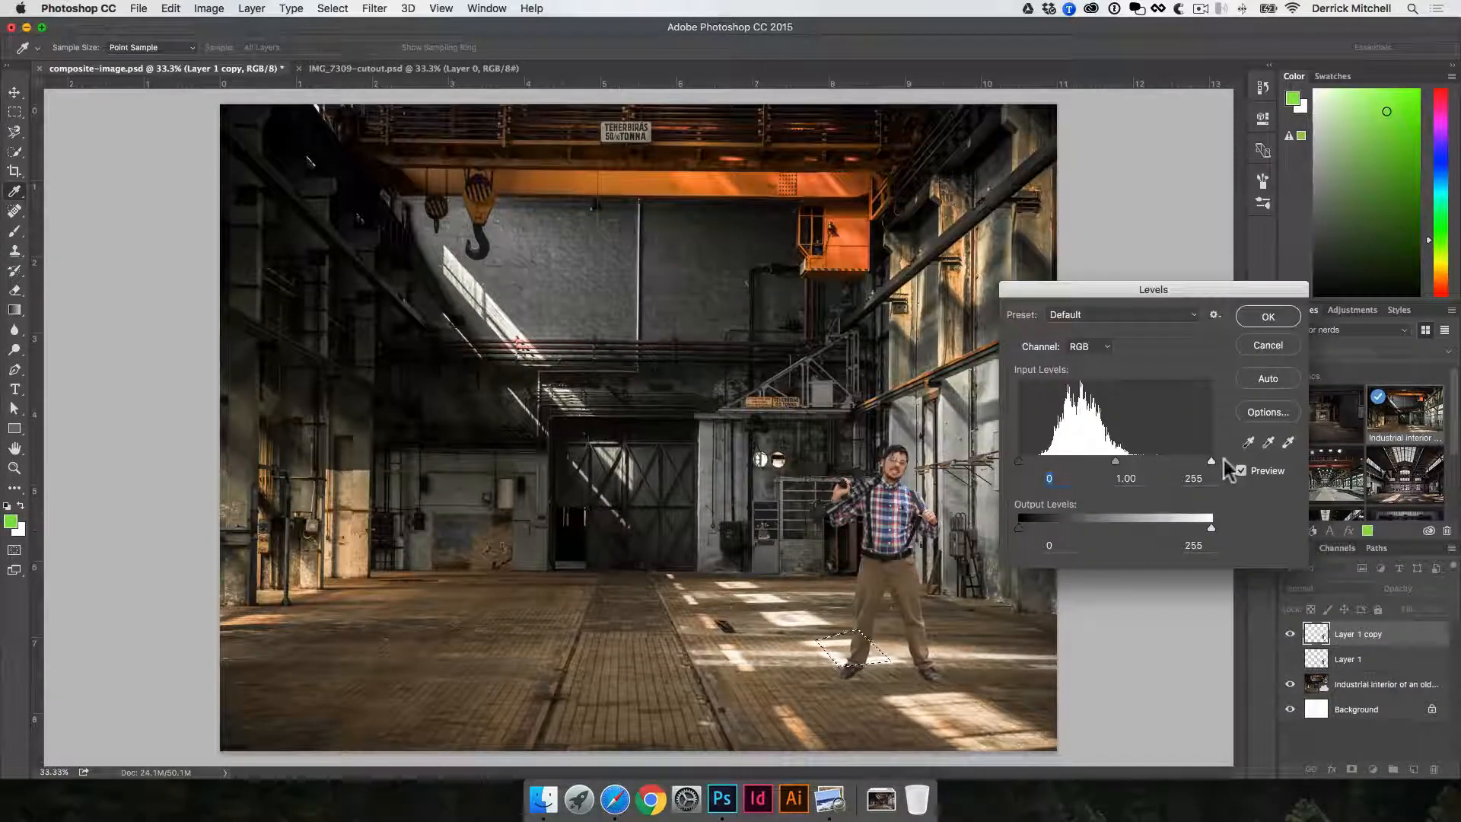
{"action": "left_click_drag", "start_coordinate": [1210, 461], "coordinate": [1158, 463]}
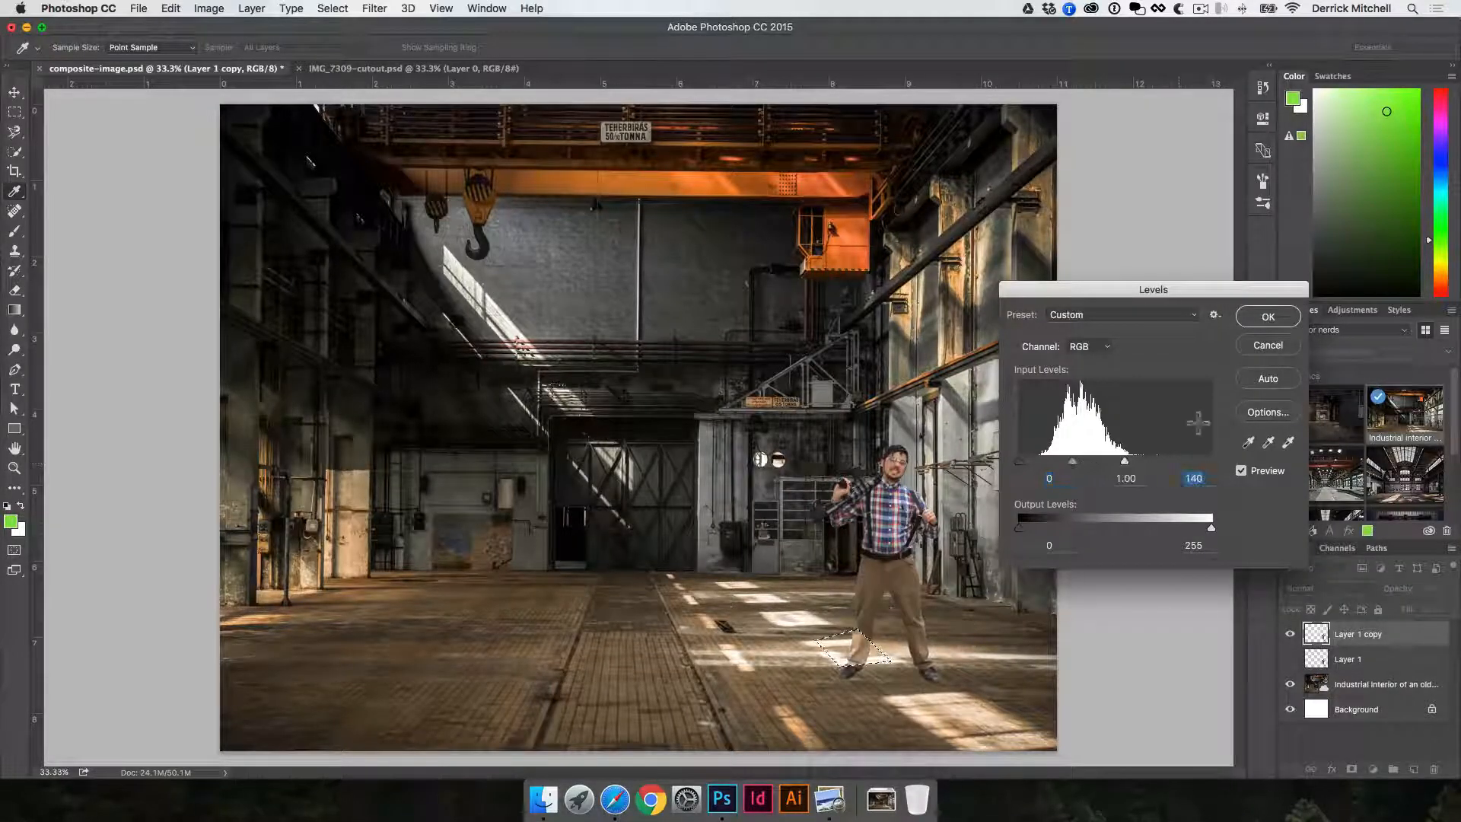
{"action": "left_click", "coordinate": [1267, 316]}
{"action": "key", "text": "super+d"}
{"action": "key", "text": "v"}
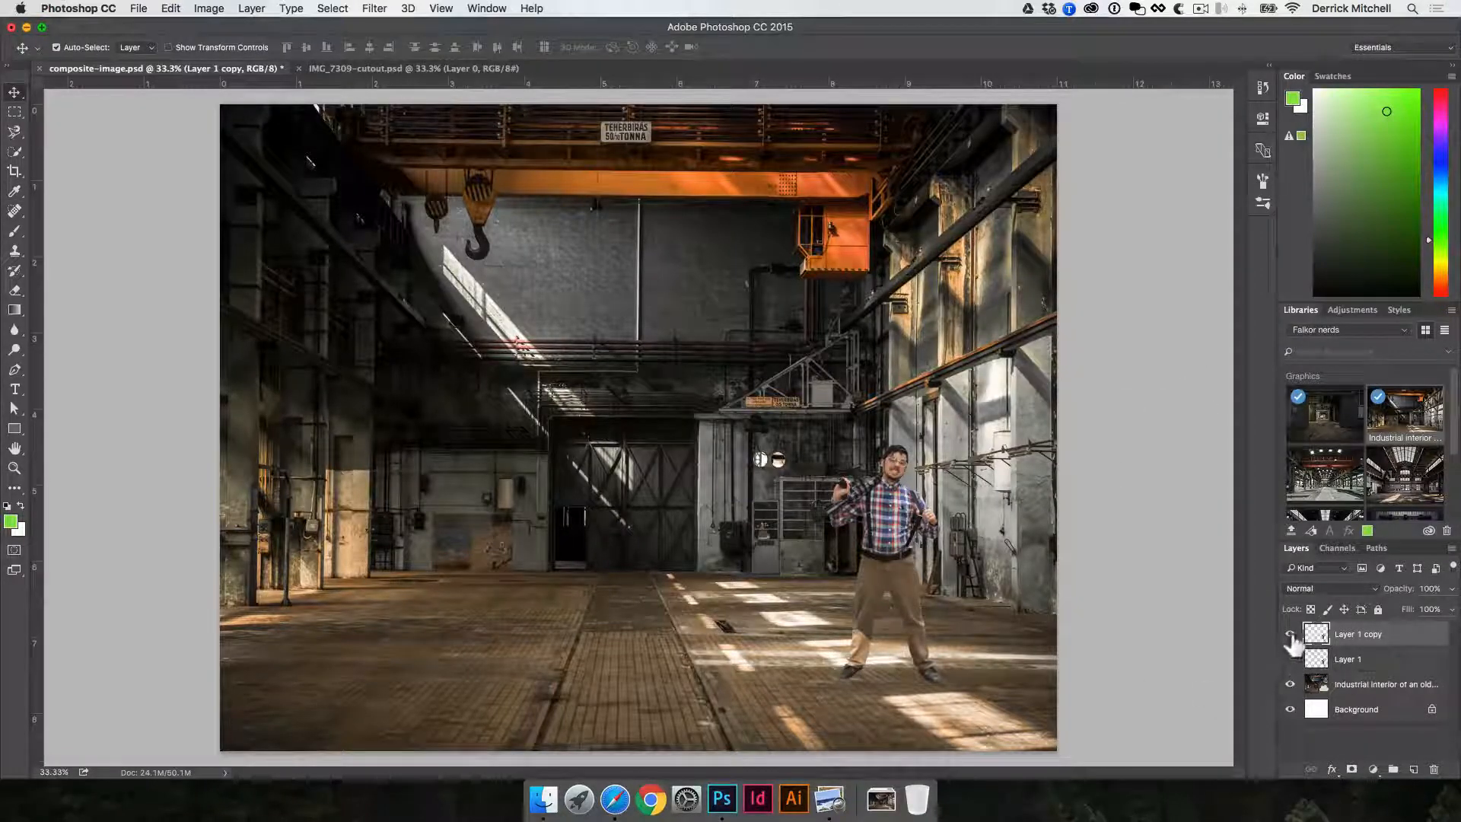
- Hide the brightened copy, show the original man layer instead, and move him into the darker floor area left of centre
{"action": "left_click", "coordinate": [1289, 634]}
{"action": "left_click", "coordinate": [1289, 659]}
{"action": "left_click", "coordinate": [1370, 658]}
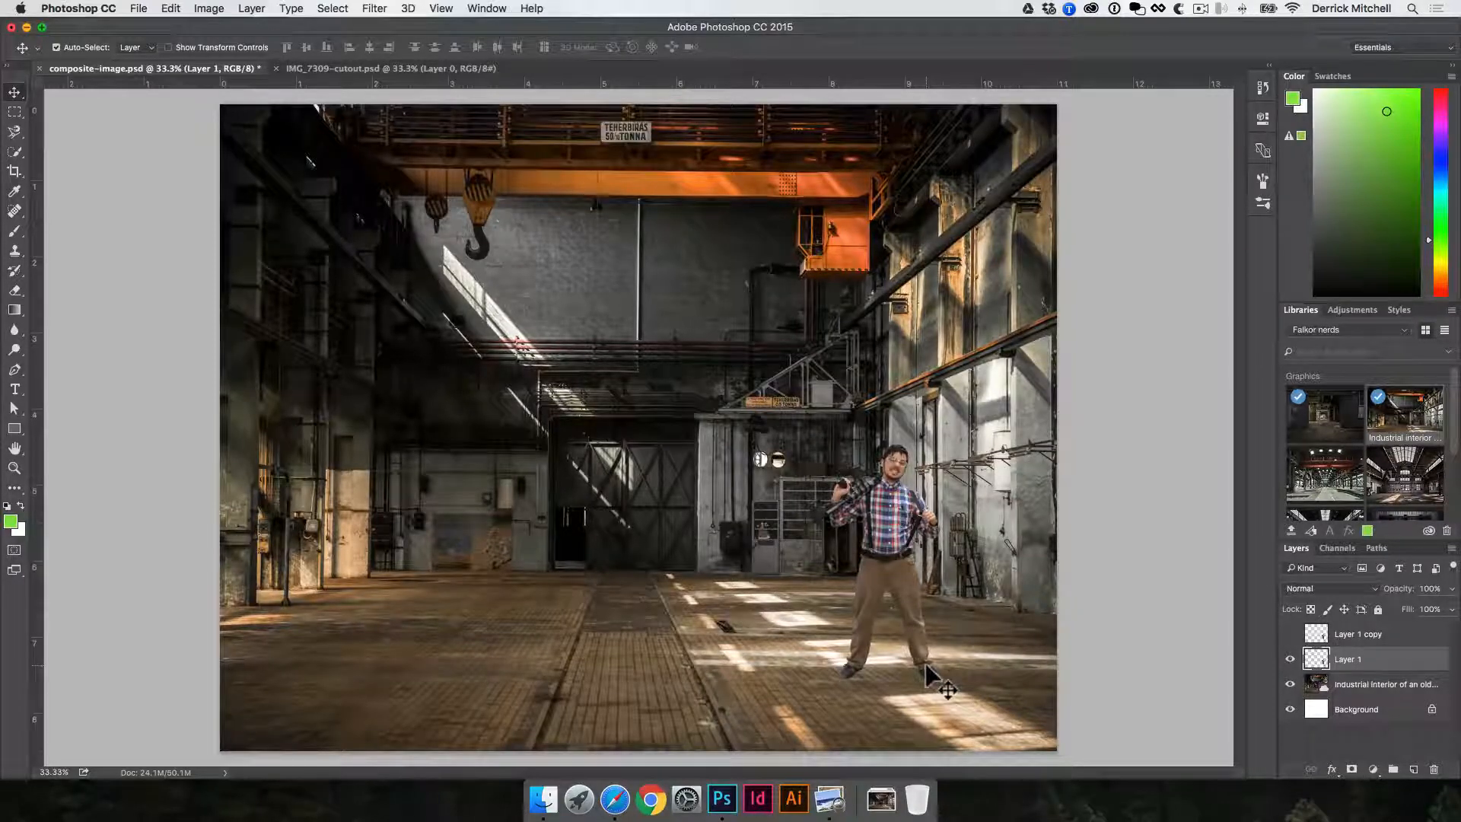
{"action": "left_click_drag", "start_coordinate": [893, 519], "coordinate": [557, 518]}
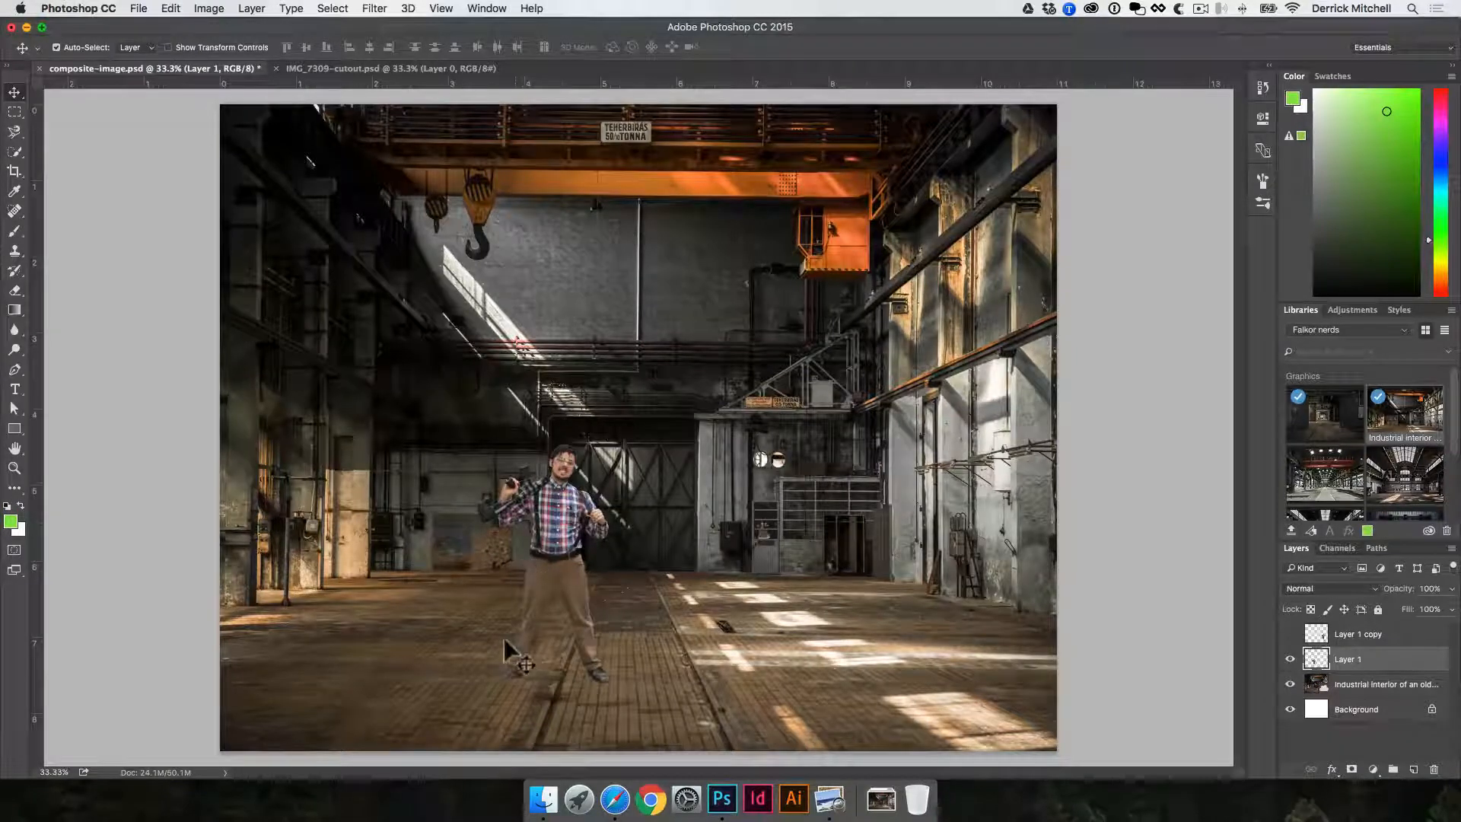
- Apply Camera Raw to the factory layer with Exposure -0.50, Contrast +18, Highlights -68, Shadows +61, Whites +42 and Blacks +8
{"action": "left_click", "coordinate": [395, 389]}
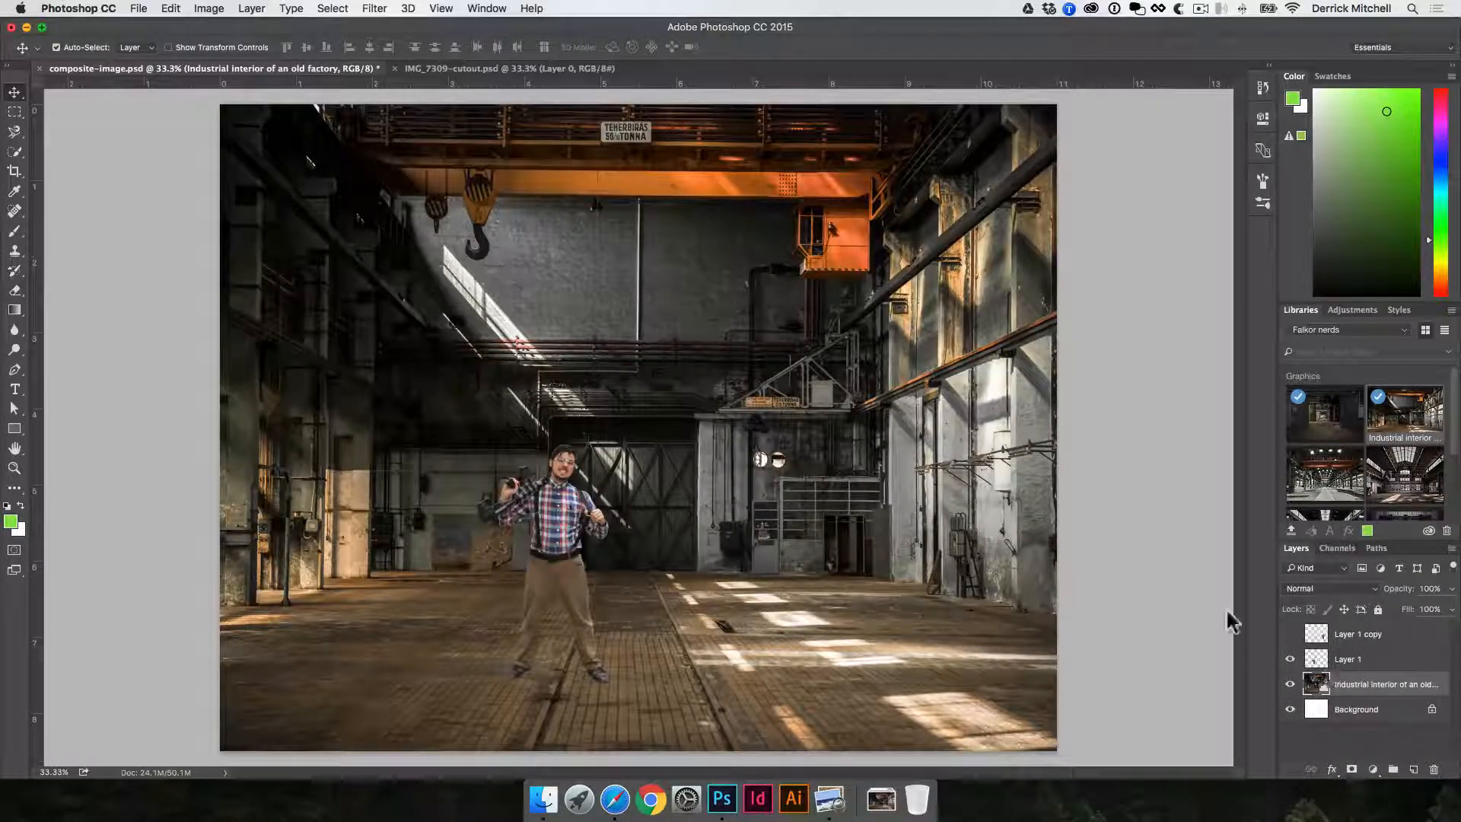
{"action": "left_click", "coordinate": [392, 6]}
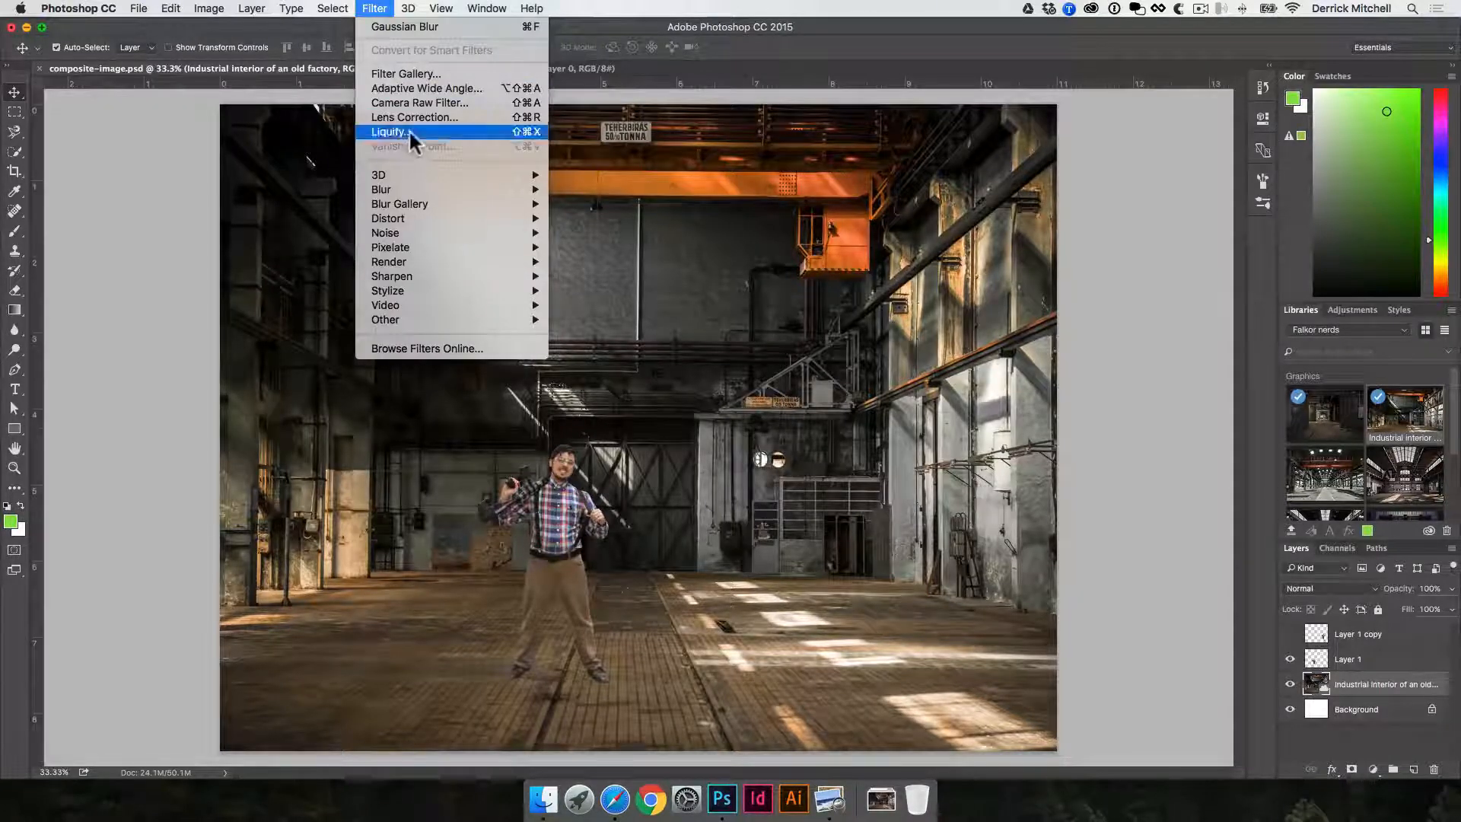
{"action": "left_click", "coordinate": [392, 102]}
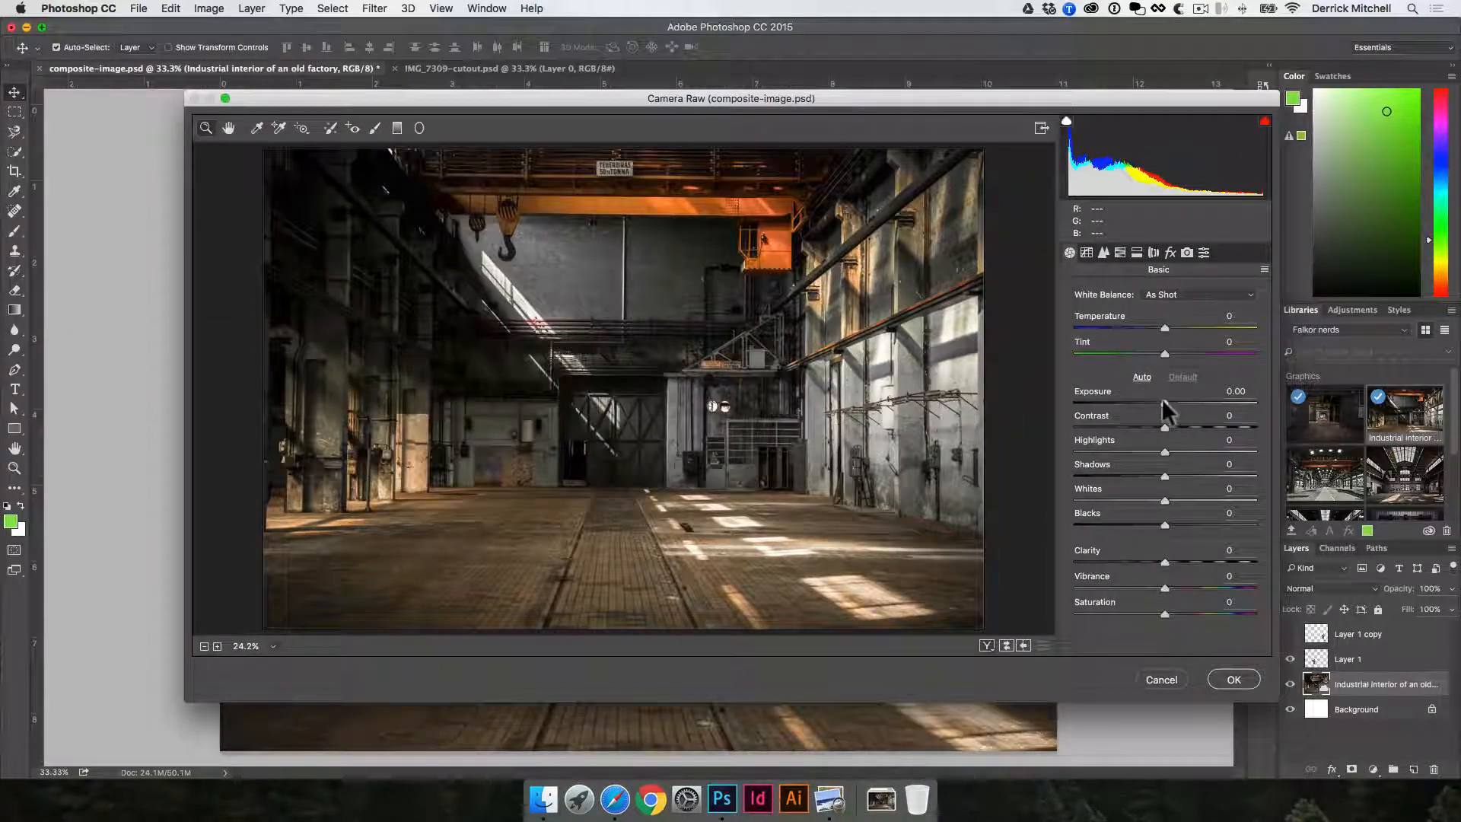
{"action": "left_click_drag", "start_coordinate": [1160, 399], "coordinate": [1207, 427]}
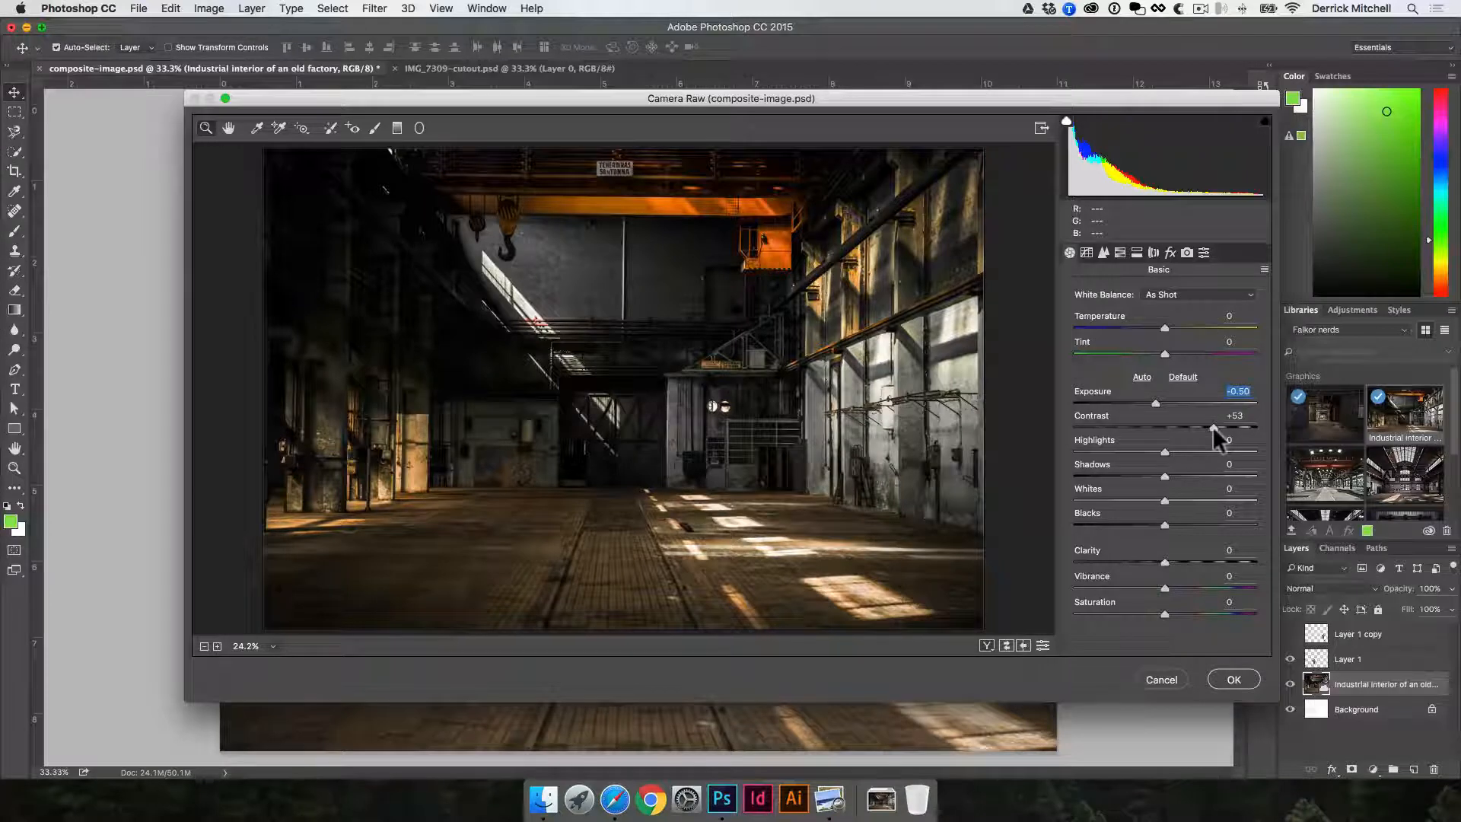
{"action": "left_click_drag", "start_coordinate": [1212, 427], "coordinate": [1229, 470]}
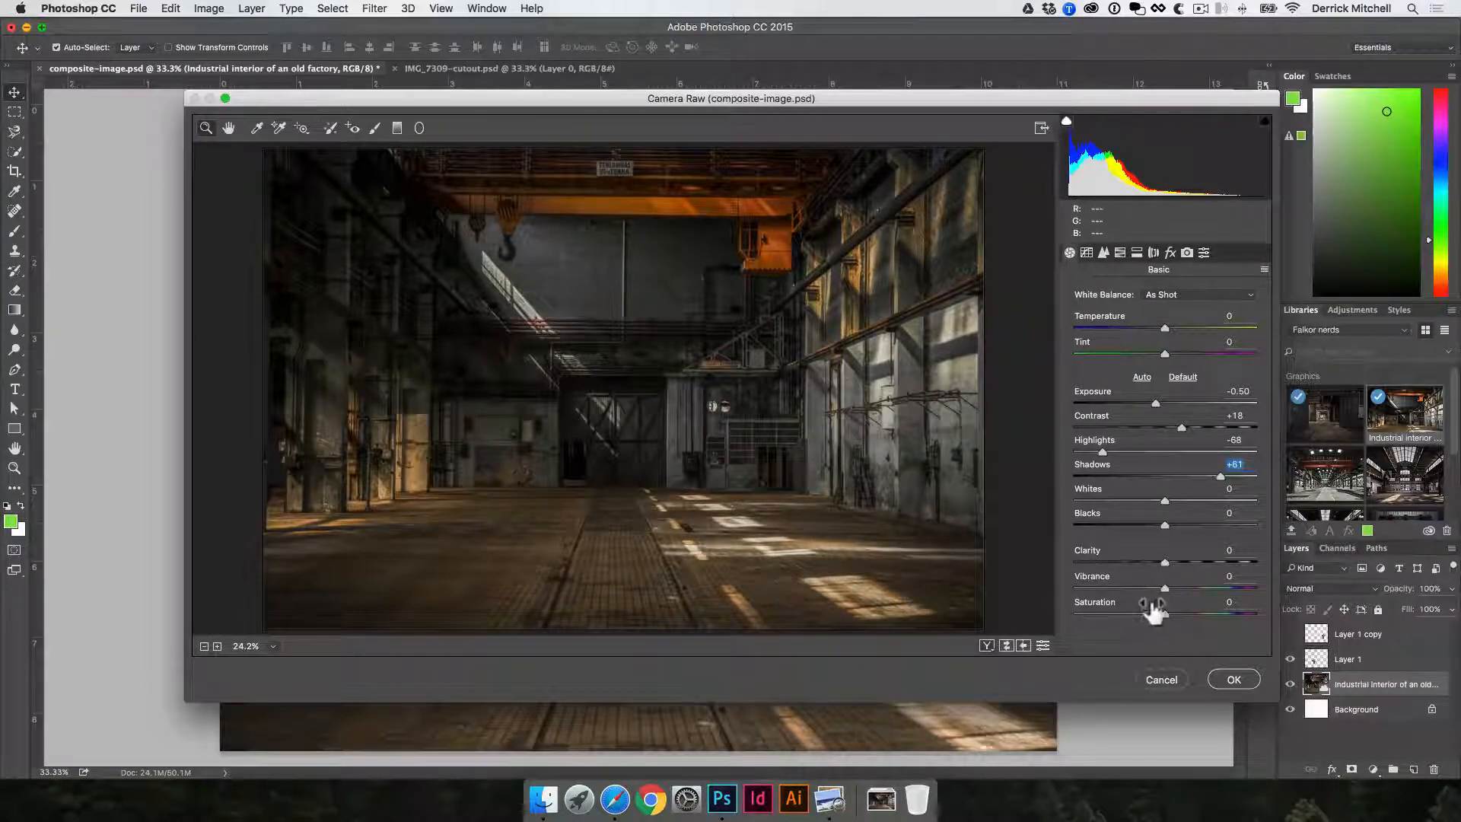
{"action": "left_click_drag", "start_coordinate": [1164, 525], "coordinate": [1202, 488]}
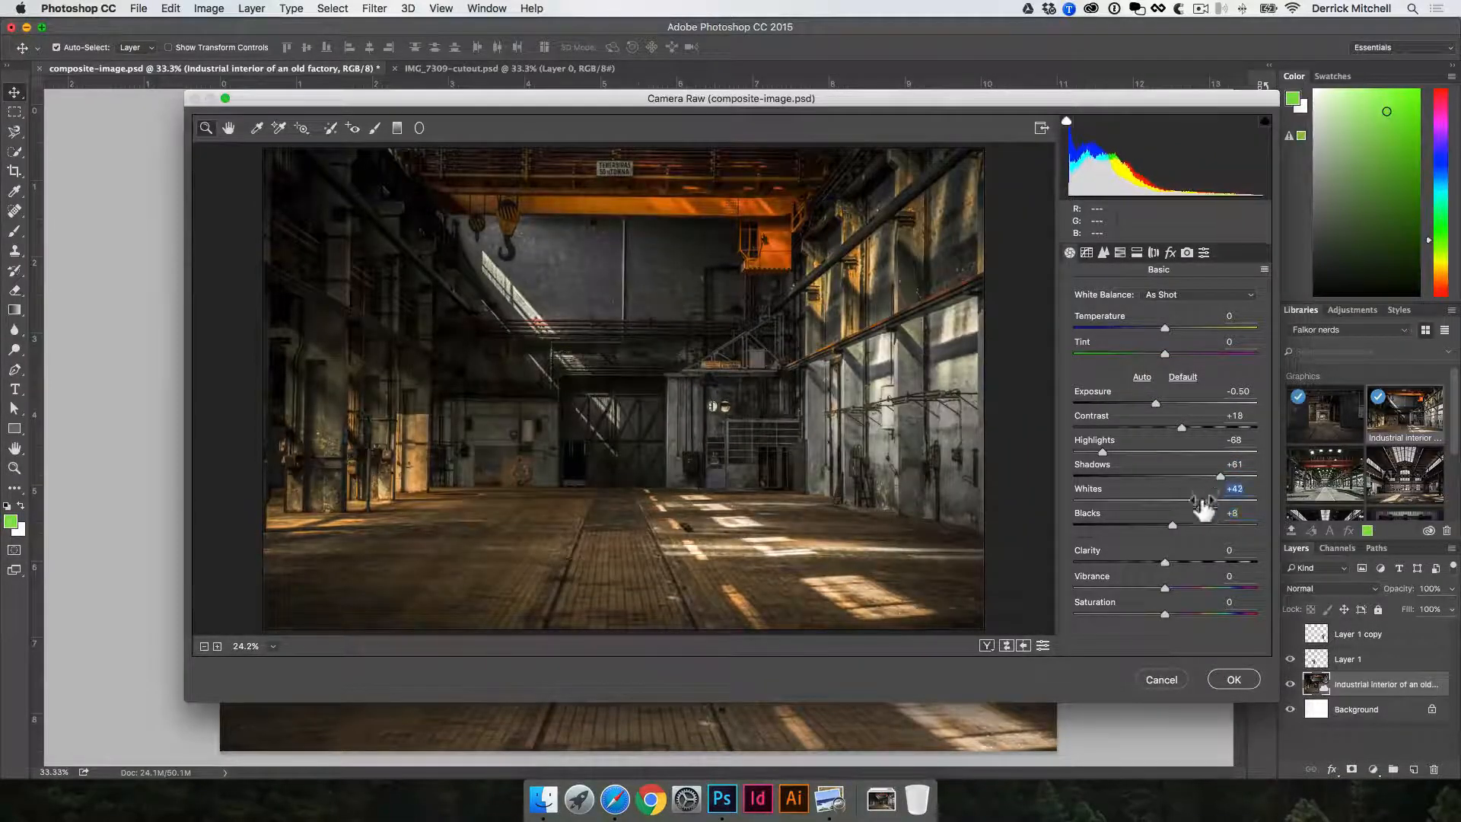
{"action": "left_click", "coordinate": [1230, 677]}
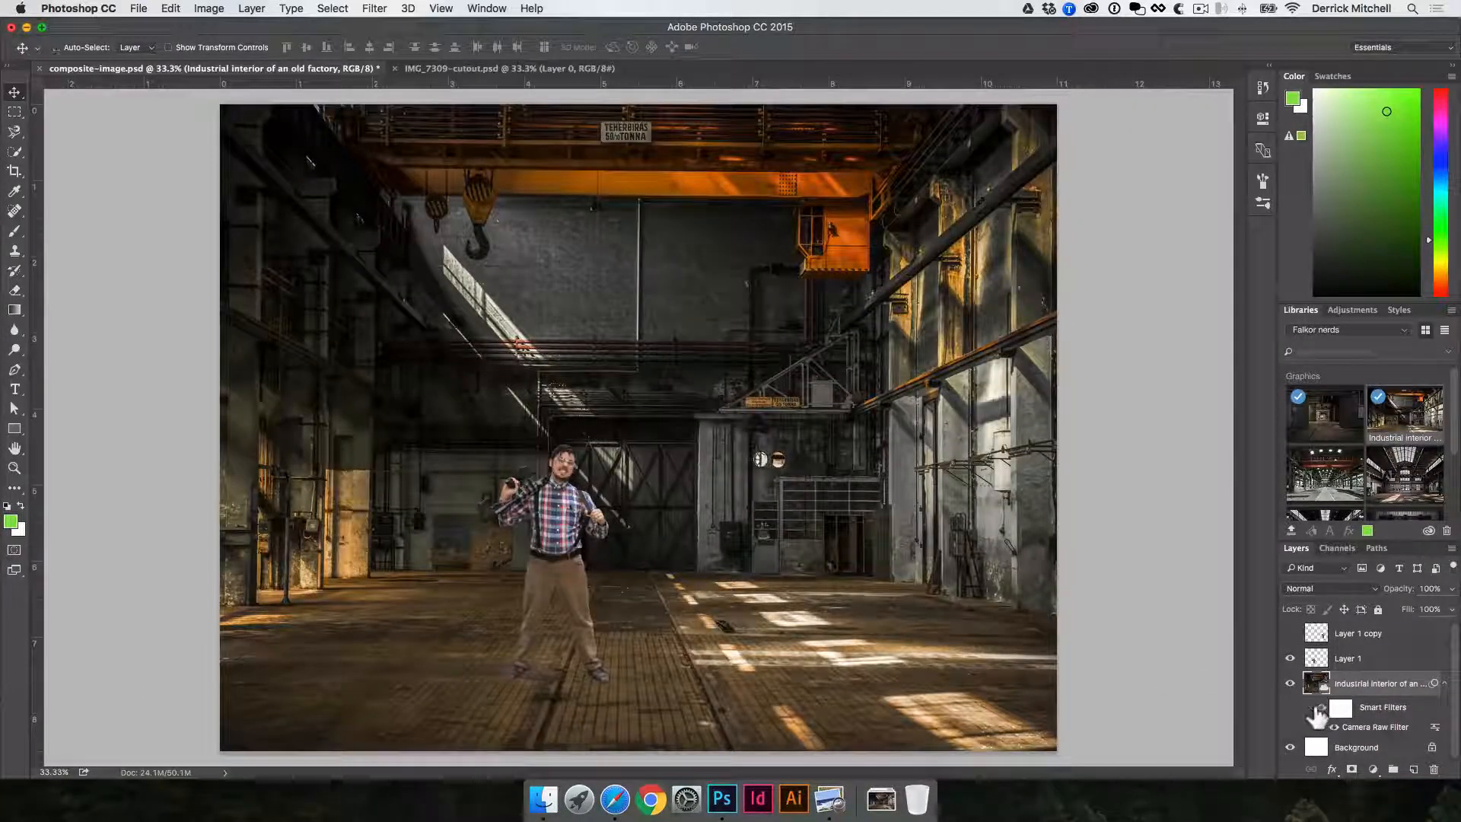
- Compare the factory before and after the Camera Raw adjustment by undoing and redoing it
{"action": "key", "text": "super+z"}
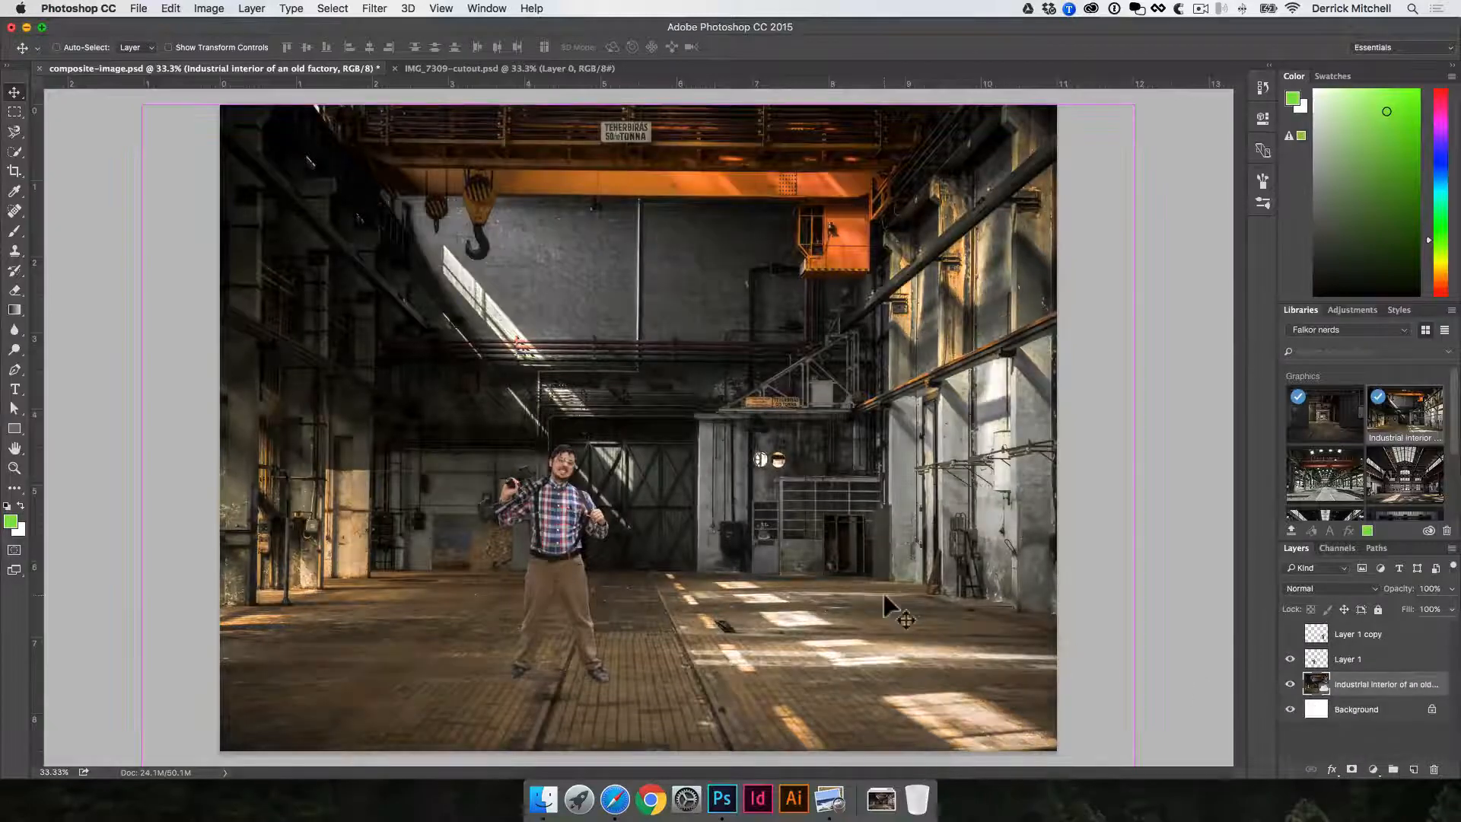
{"action": "key", "text": "super+z"}
{"action": "key", "text": "super+z"}
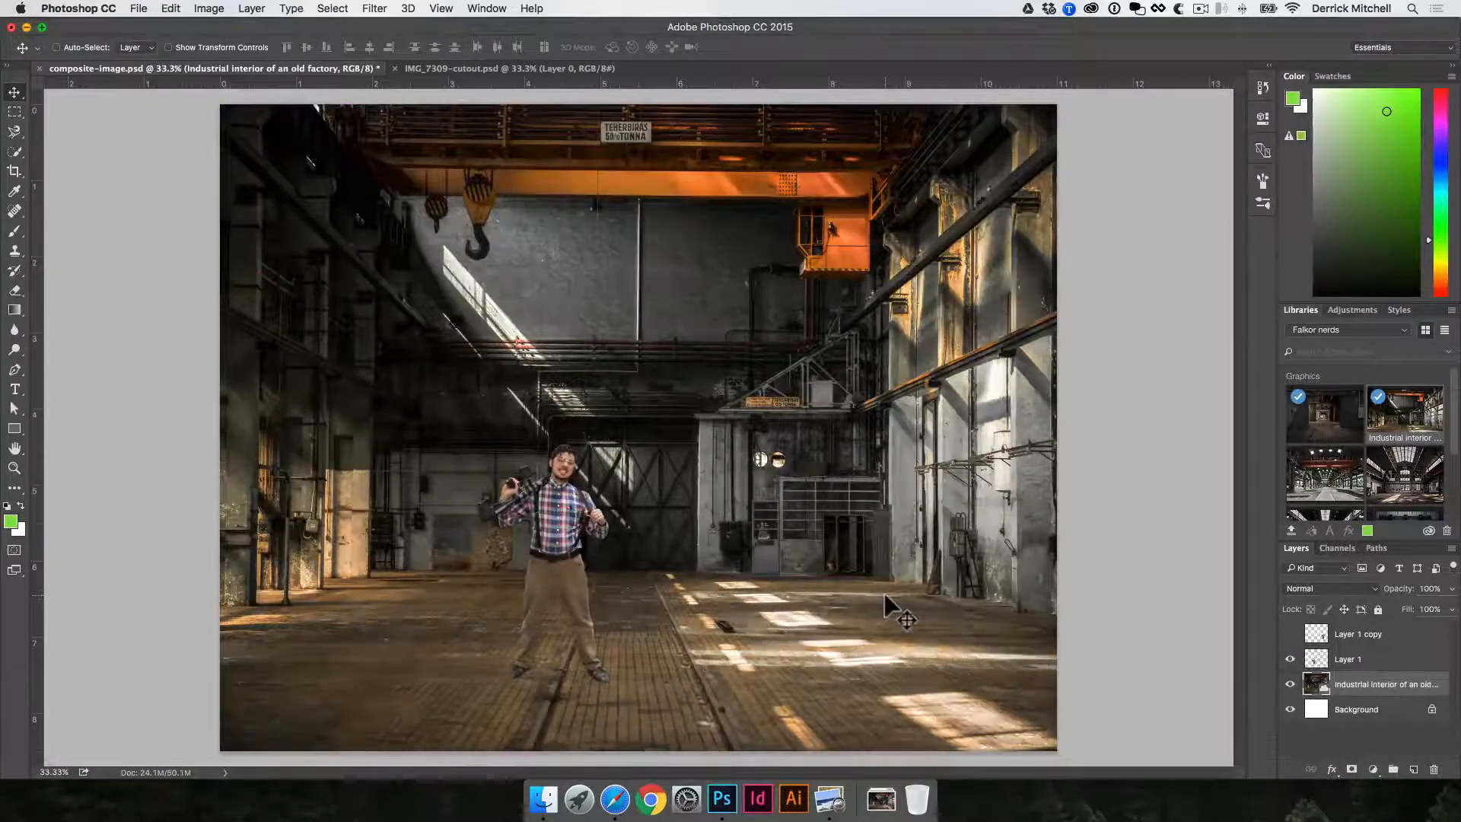
{"action": "key", "text": "super+z"}
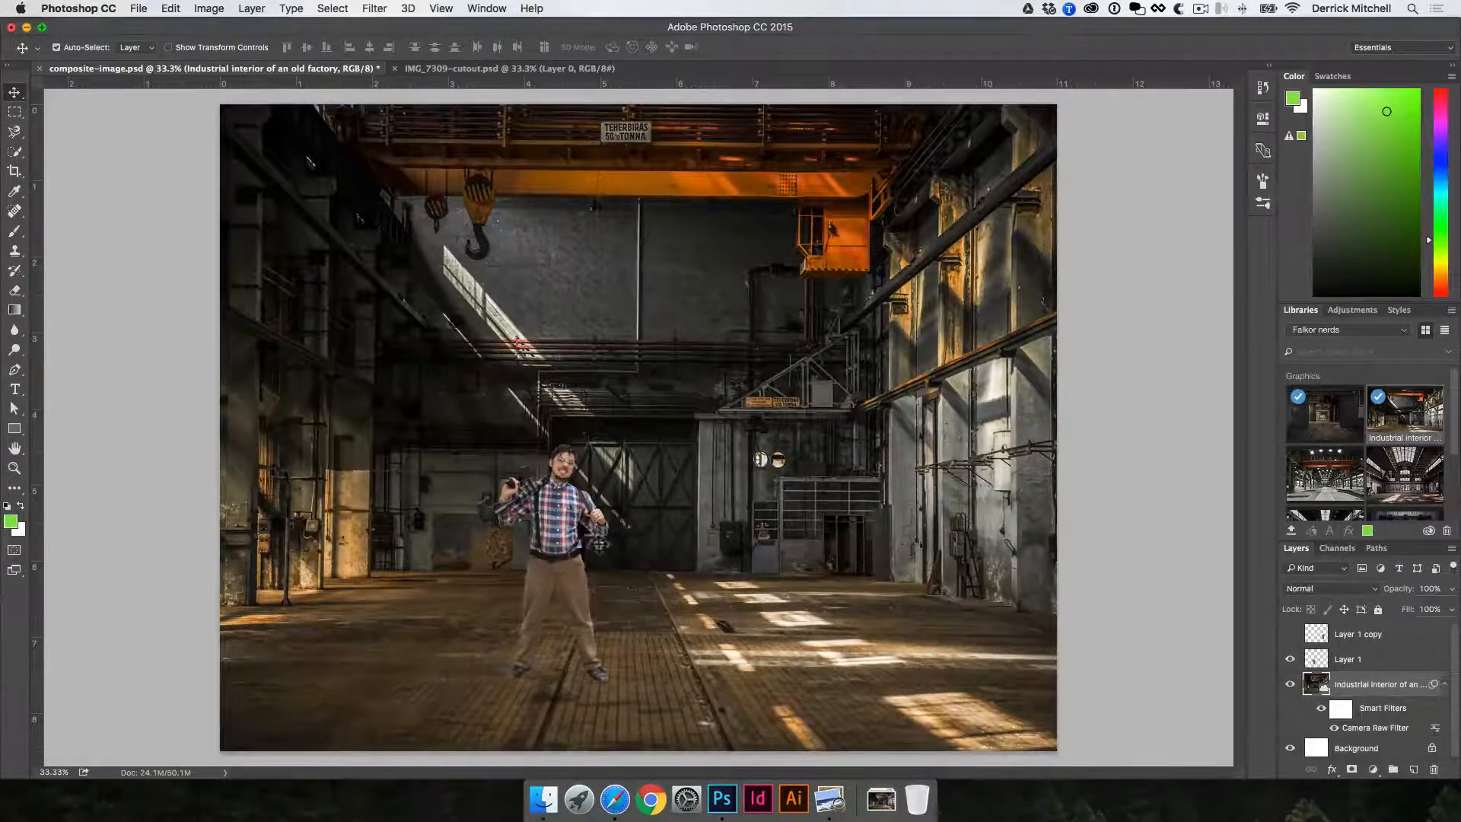
- Shift the man slightly left and apply Camera Raw with Exposure -0.70, Contrast -12, Highlights -8, Shadows -7, Whites -19, Blacks -3, Clarity +22, Vibrance -4
{"action": "left_click_drag", "start_coordinate": [562, 509], "coordinate": [531, 506]}
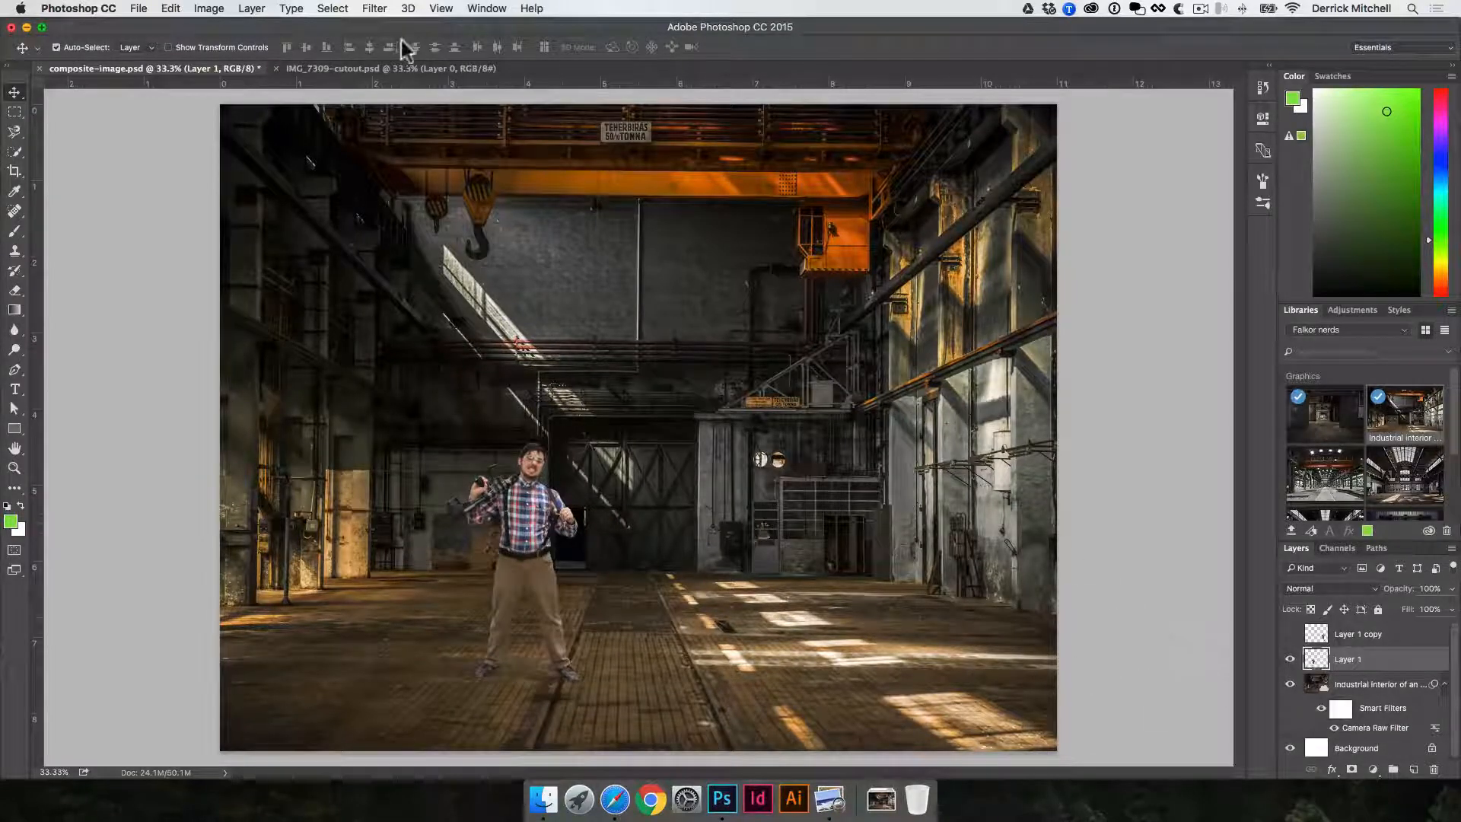
{"action": "left_click", "coordinate": [374, 8]}
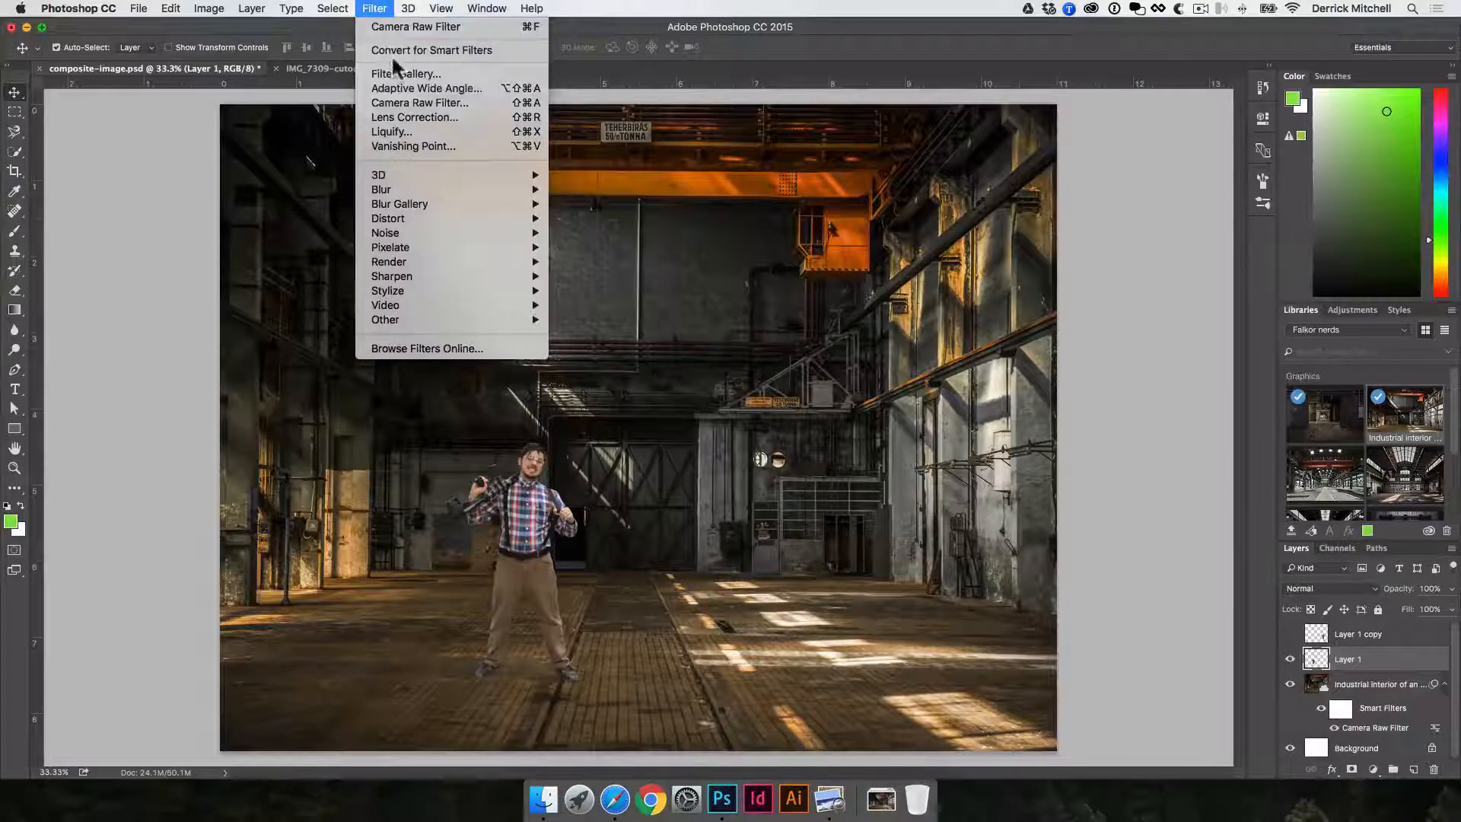
{"action": "left_click", "coordinate": [403, 102]}
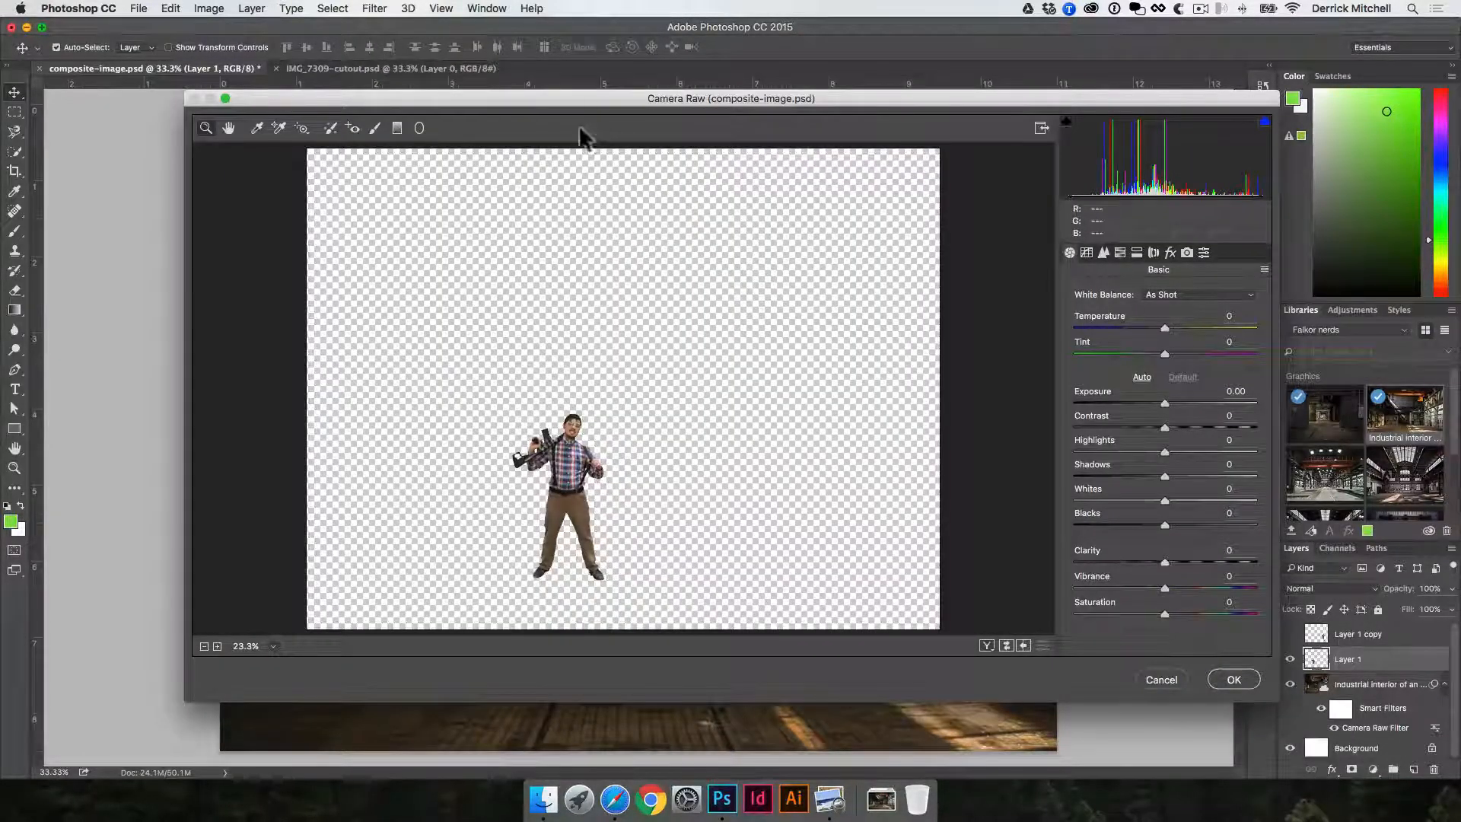
{"action": "left_click_drag", "start_coordinate": [566, 105], "coordinate": [721, 71]}
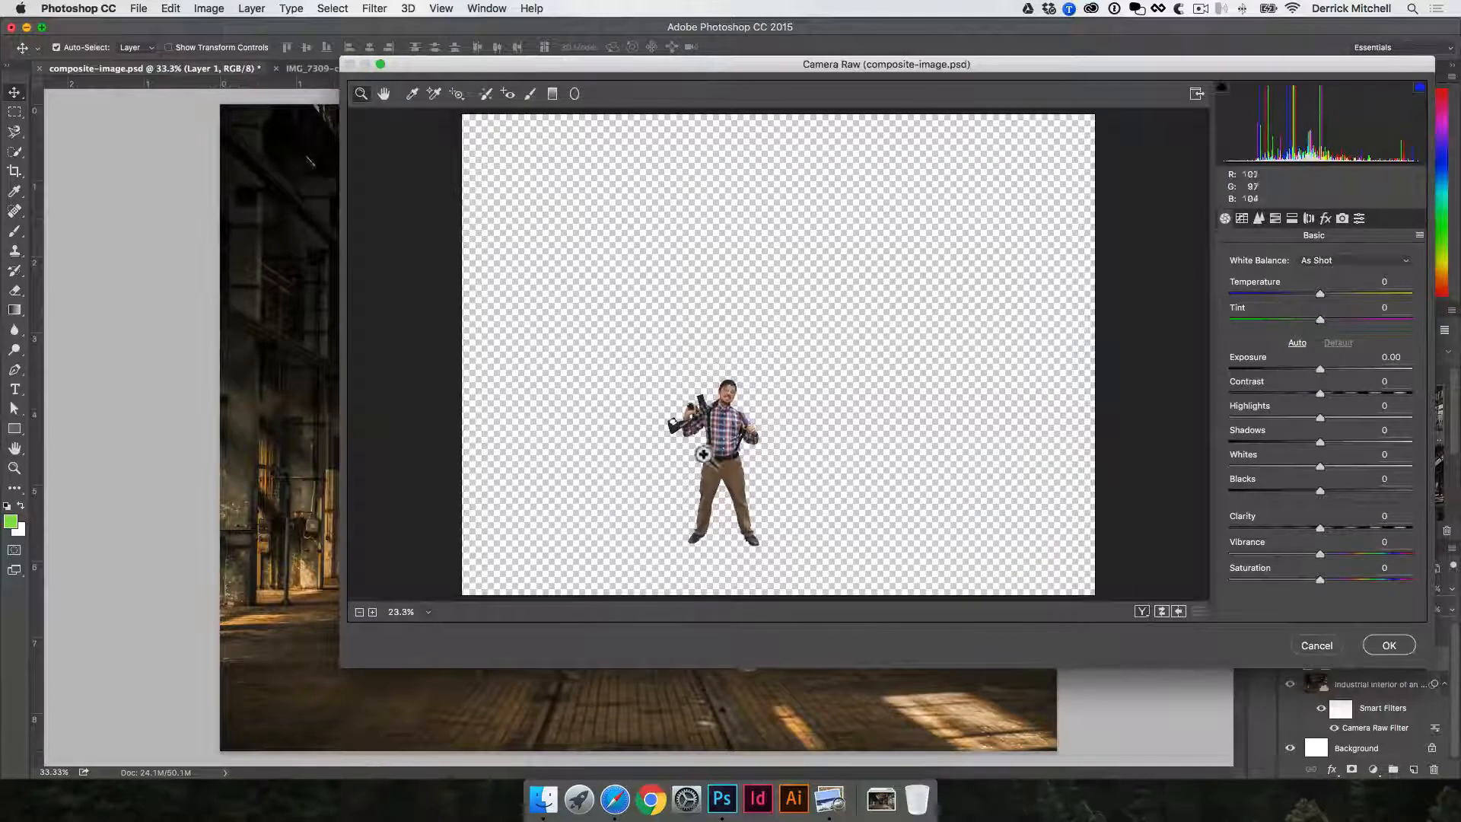
{"action": "left_click", "coordinate": [718, 482]}
{"action": "left_click", "coordinate": [719, 482]}
{"action": "left_click", "coordinate": [719, 481]}
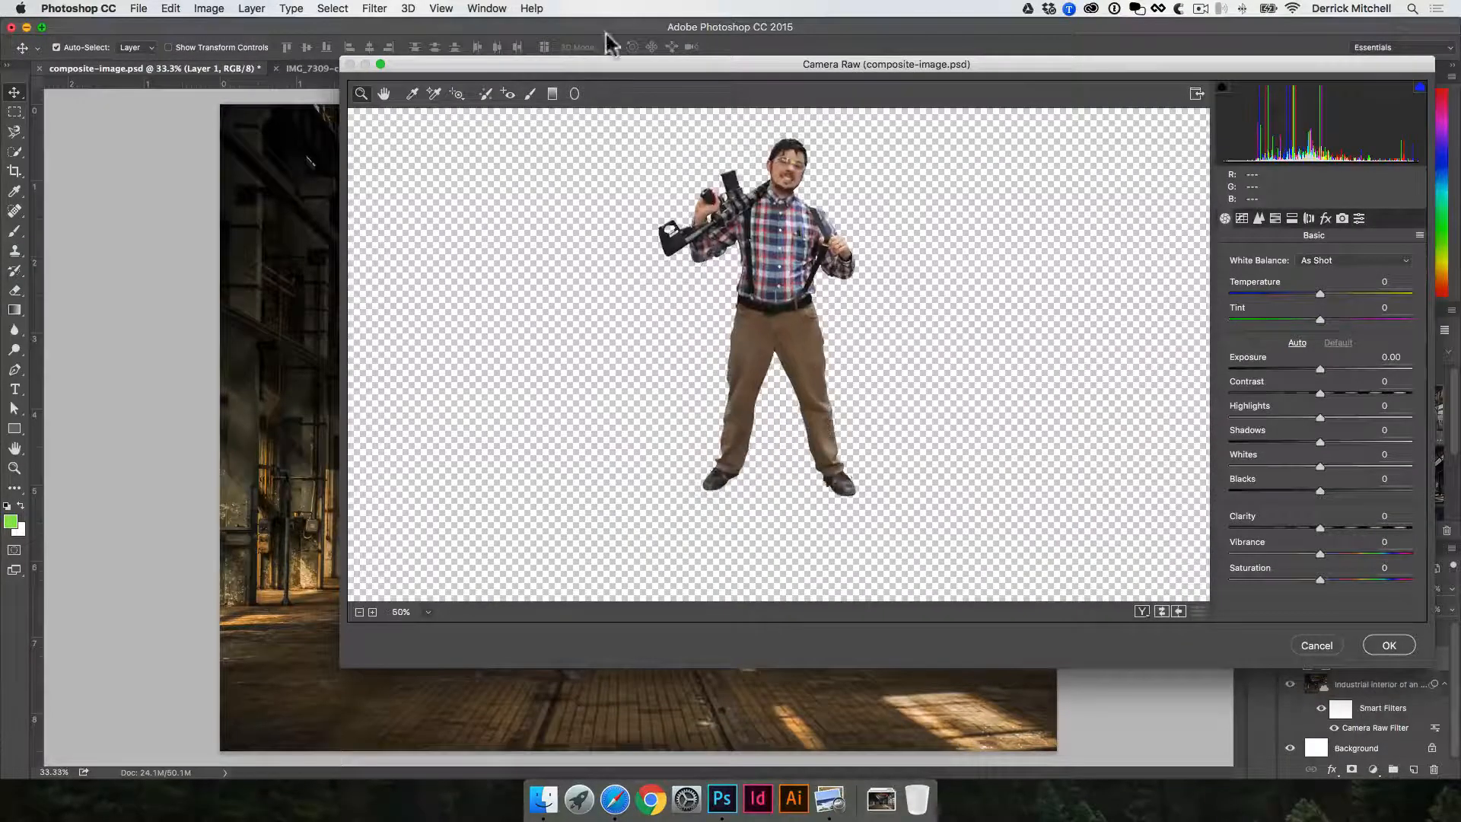
{"action": "left_click_drag", "start_coordinate": [509, 66], "coordinate": [768, 113]}
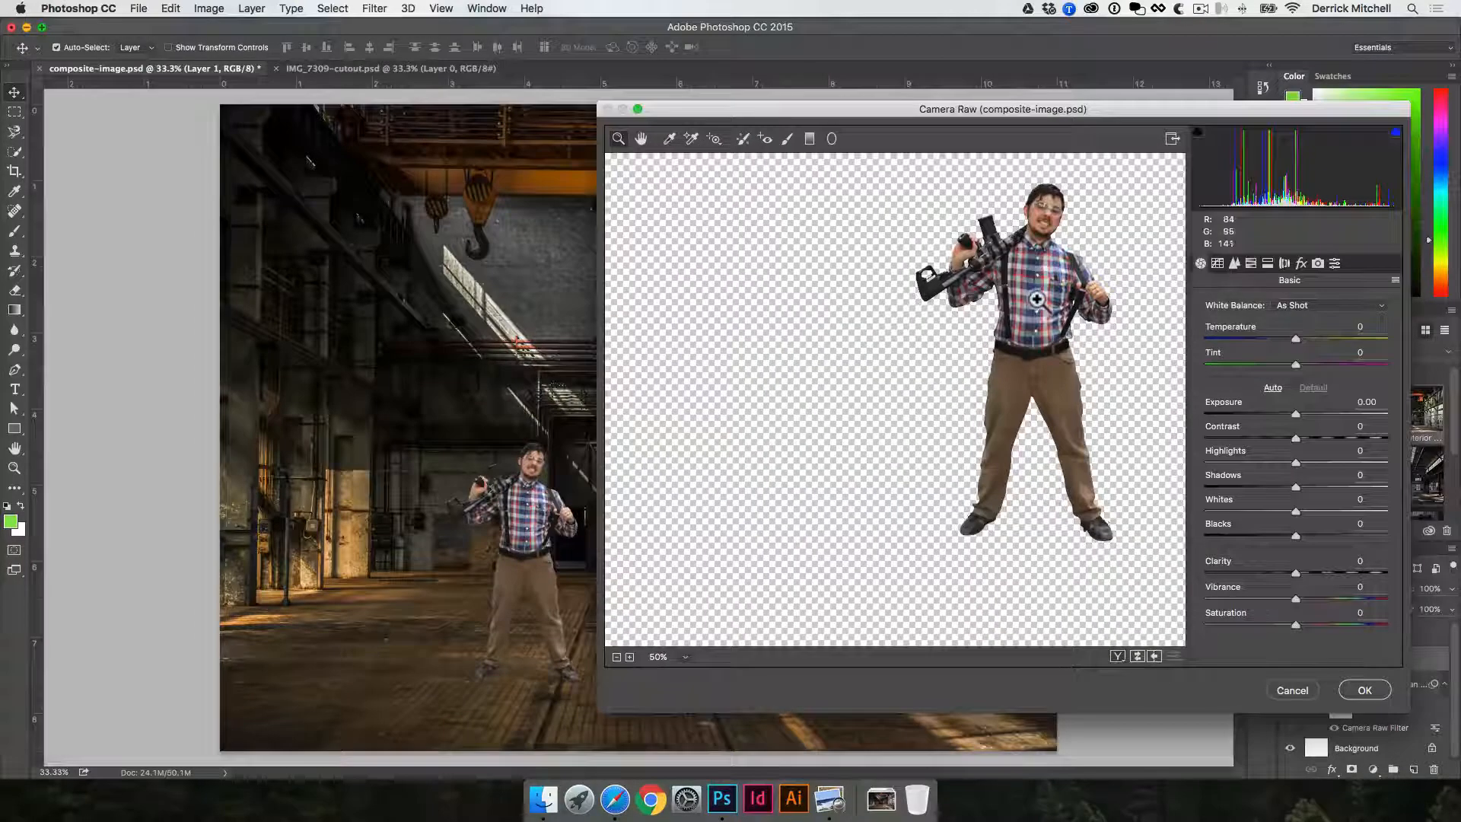
{"action": "left_click_drag", "start_coordinate": [1036, 302], "coordinate": [877, 336]}
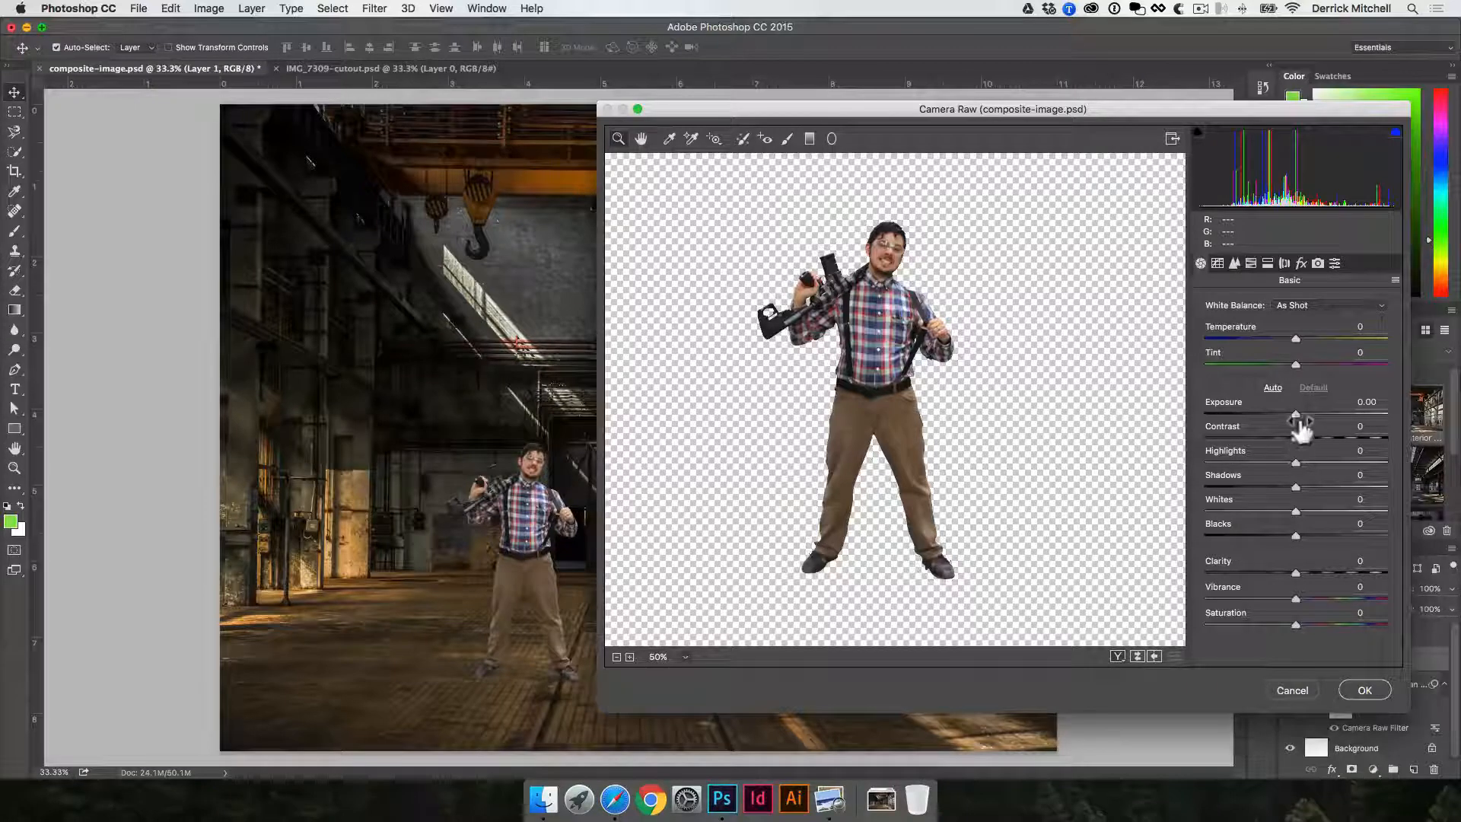
{"action": "left_click_drag", "start_coordinate": [1296, 412], "coordinate": [1285, 462]}
{"action": "left_click_drag", "start_coordinate": [1294, 485], "coordinate": [1315, 572]}
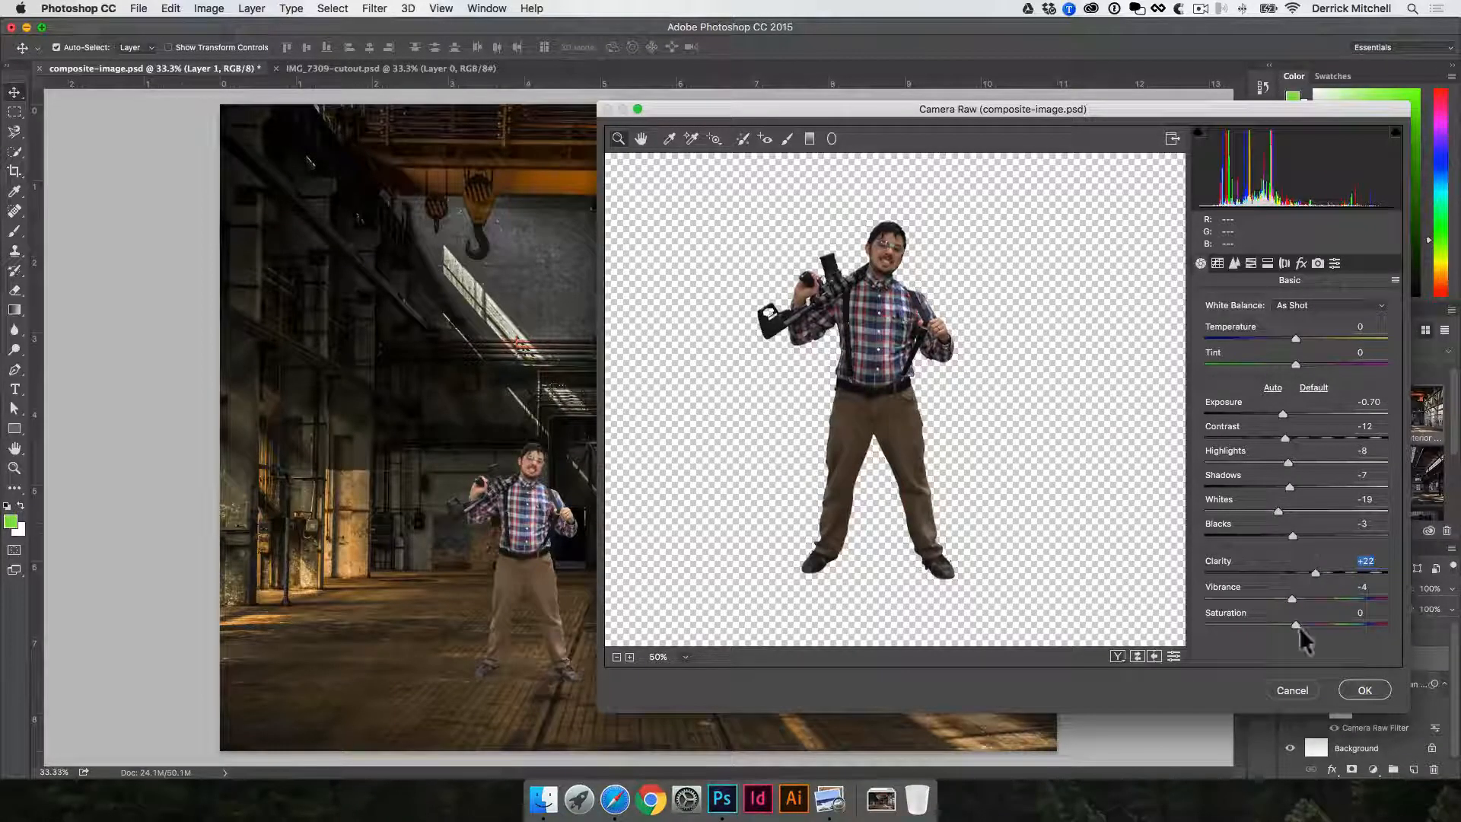
{"action": "left_click", "coordinate": [1374, 693]}
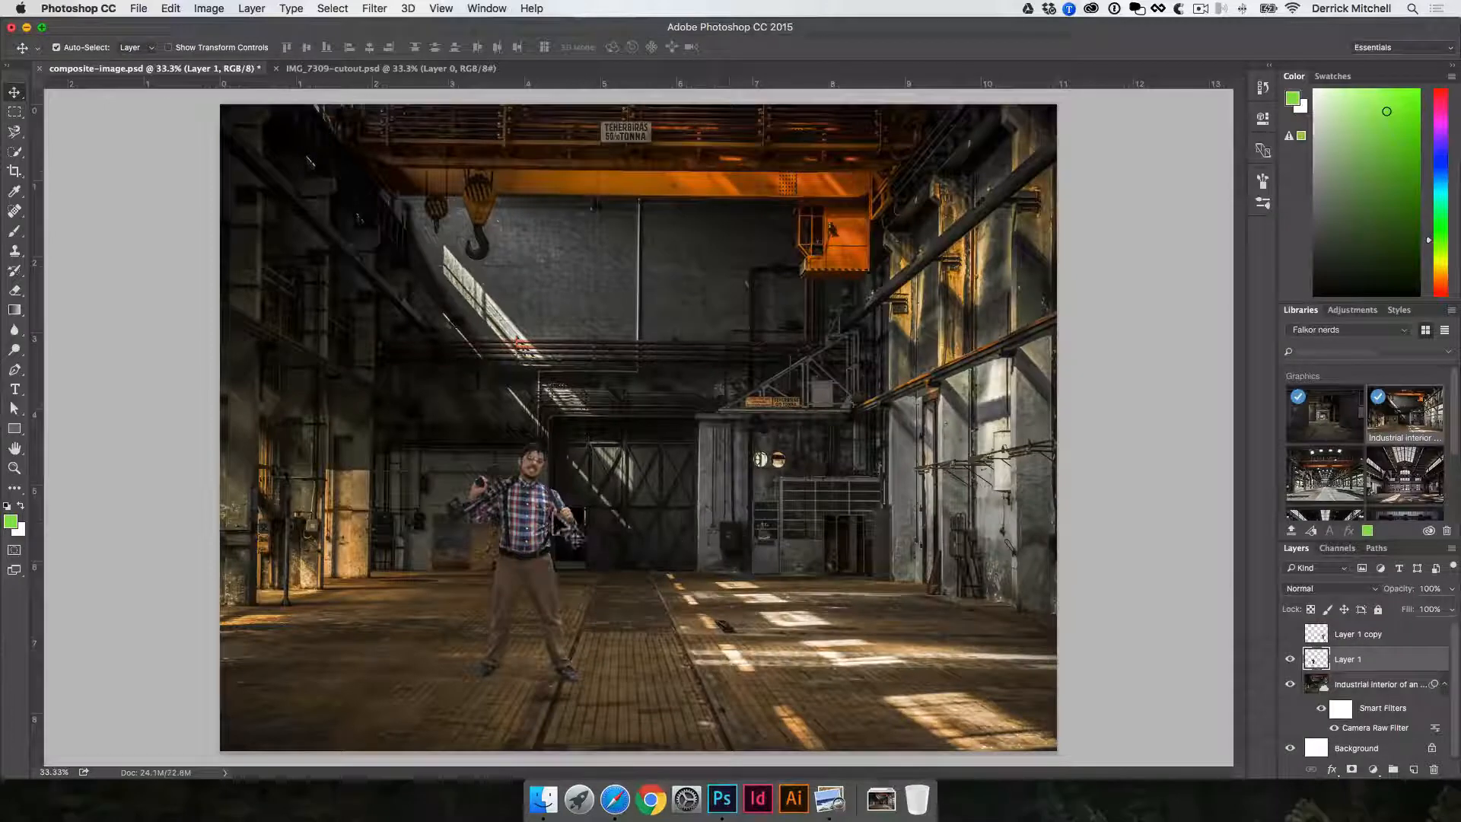
- Move the man farther left on the floor, try shifting the factory background to the right, and undo that background shift
{"action": "left_click_drag", "start_coordinate": [520, 518], "coordinate": [478, 517]}
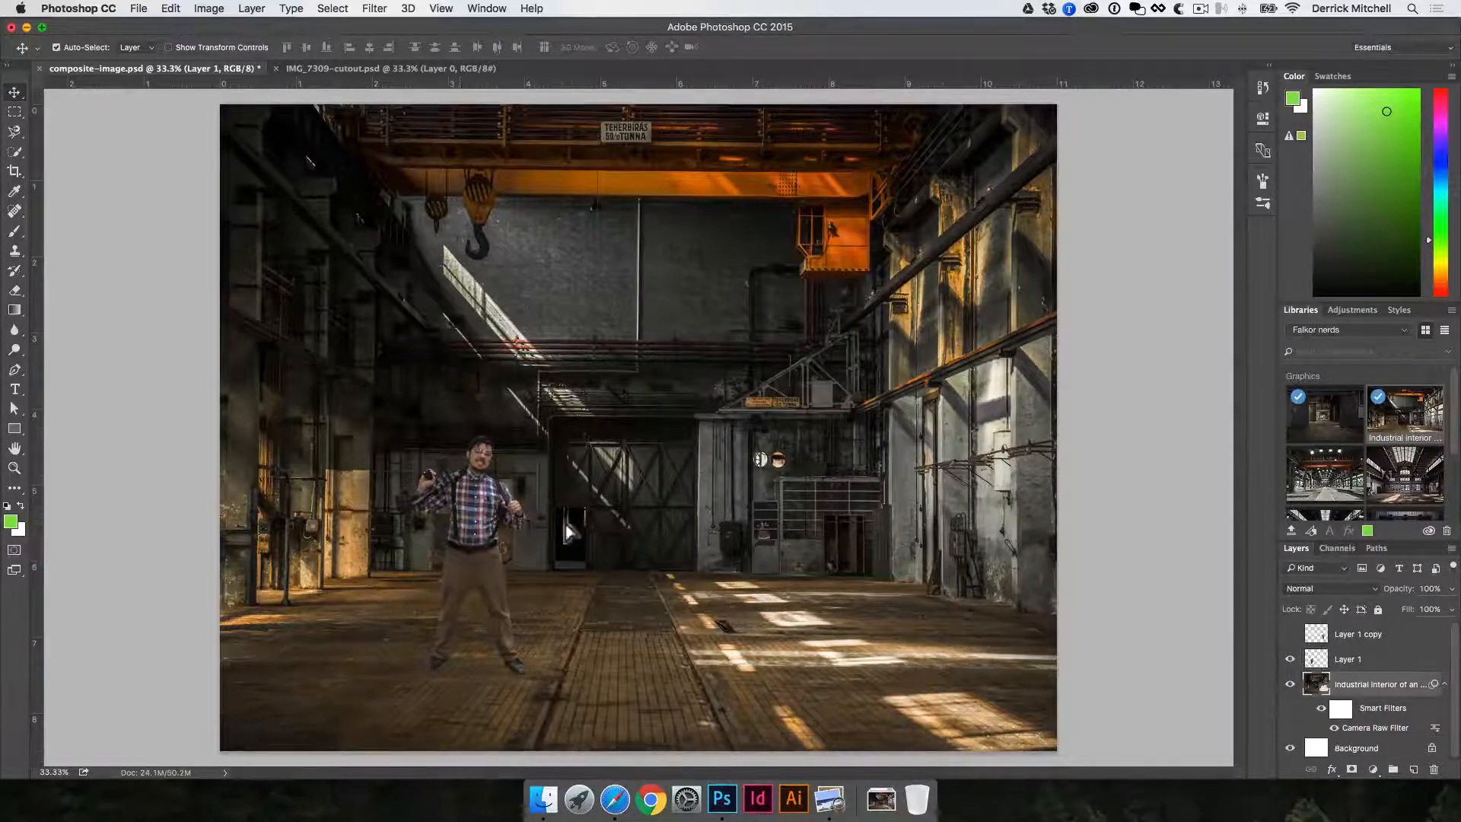
{"action": "left_click_drag", "start_coordinate": [305, 609], "coordinate": [431, 601]}
{"action": "key", "text": "super+z"}
{"action": "key", "text": "super+z"}
{"action": "key", "text": "super+z"}
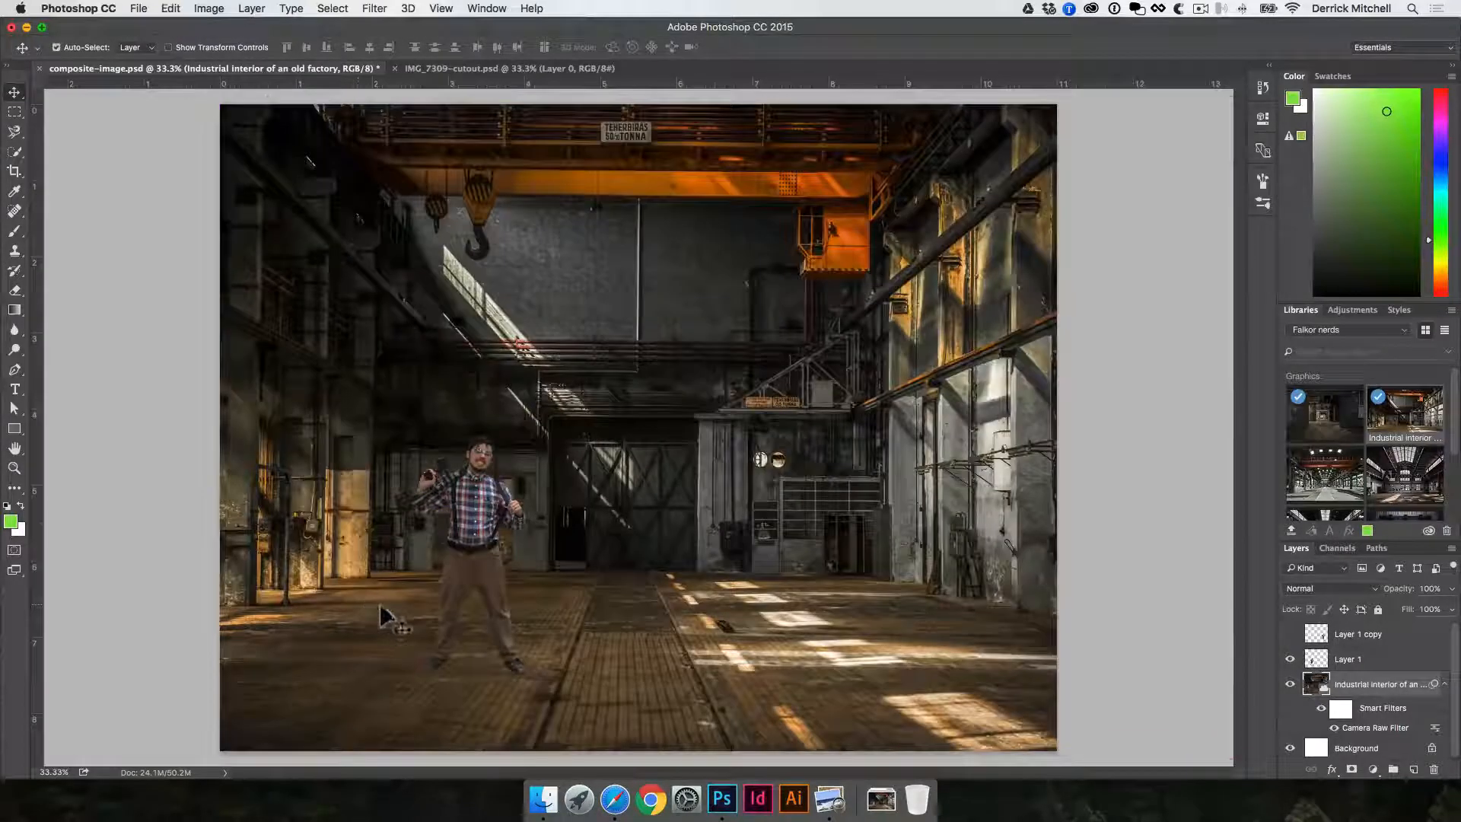
- Add a new empty layer directly beneath the man's layer and choose the soft round 30 brush tip
{"action": "left_click", "coordinate": [482, 531]}
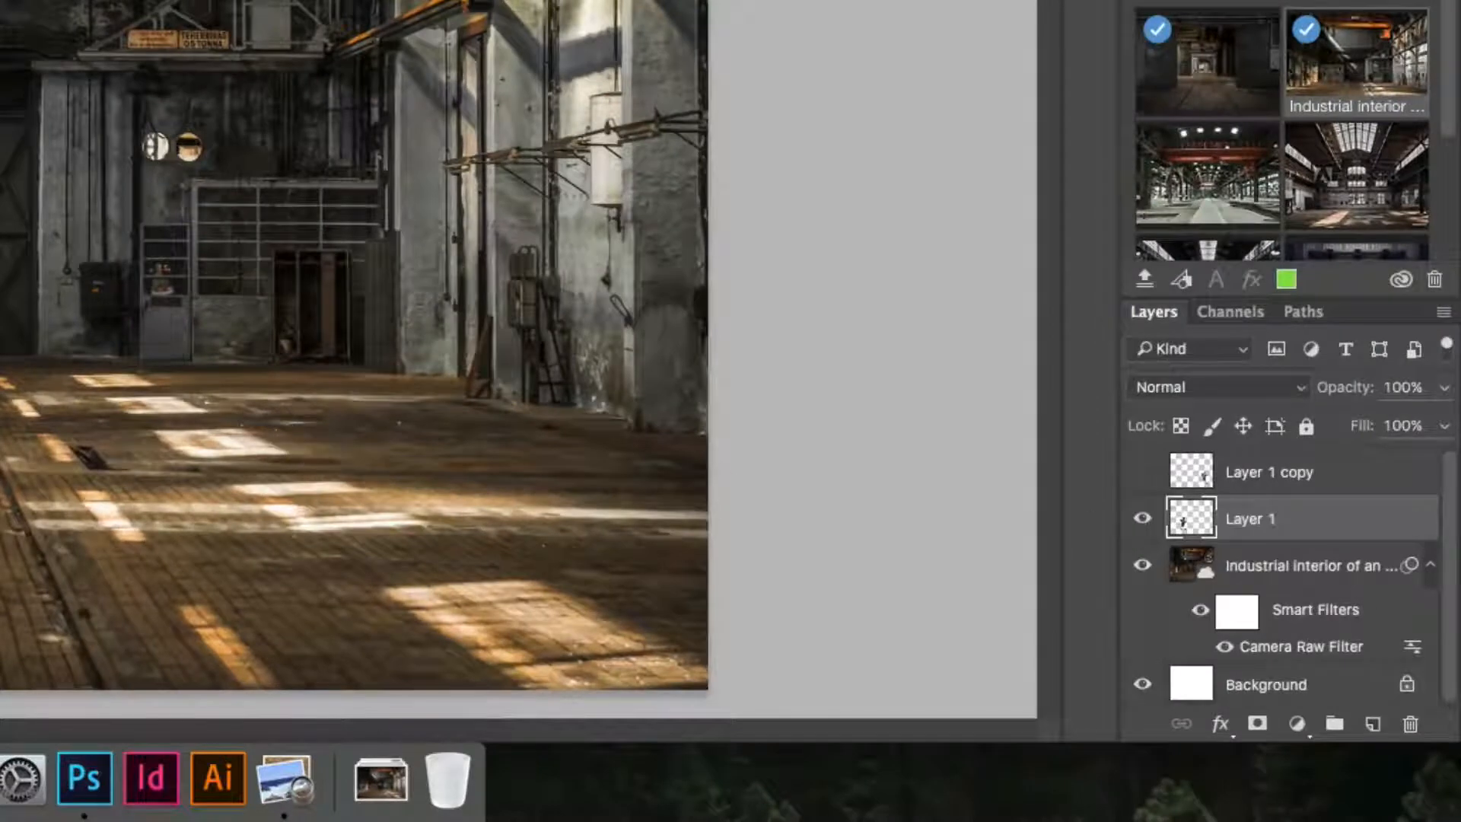
{"action": "left_click", "coordinate": [1372, 724], "text": "super"}
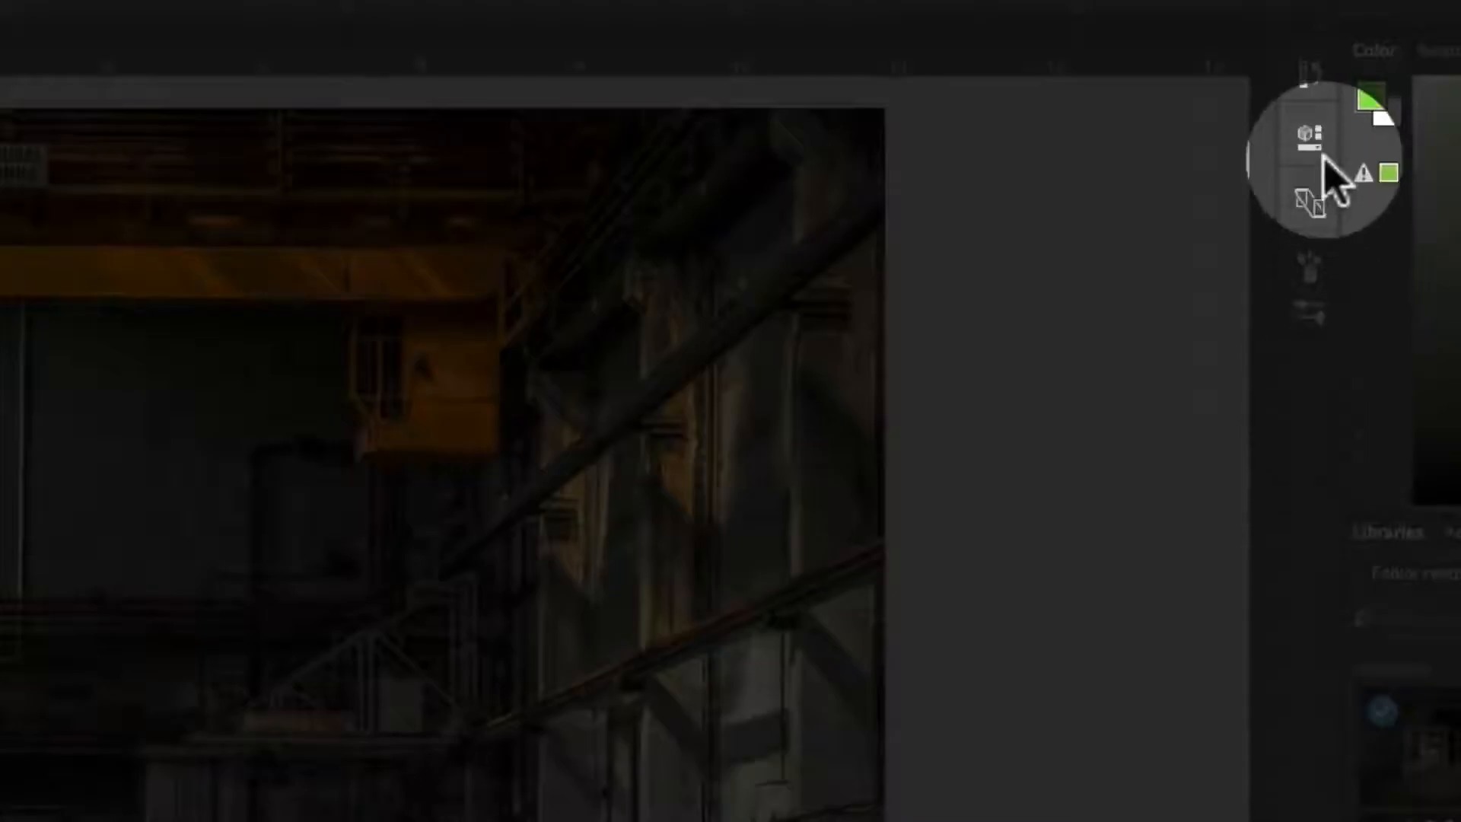
{"action": "left_click", "coordinate": [1308, 266]}
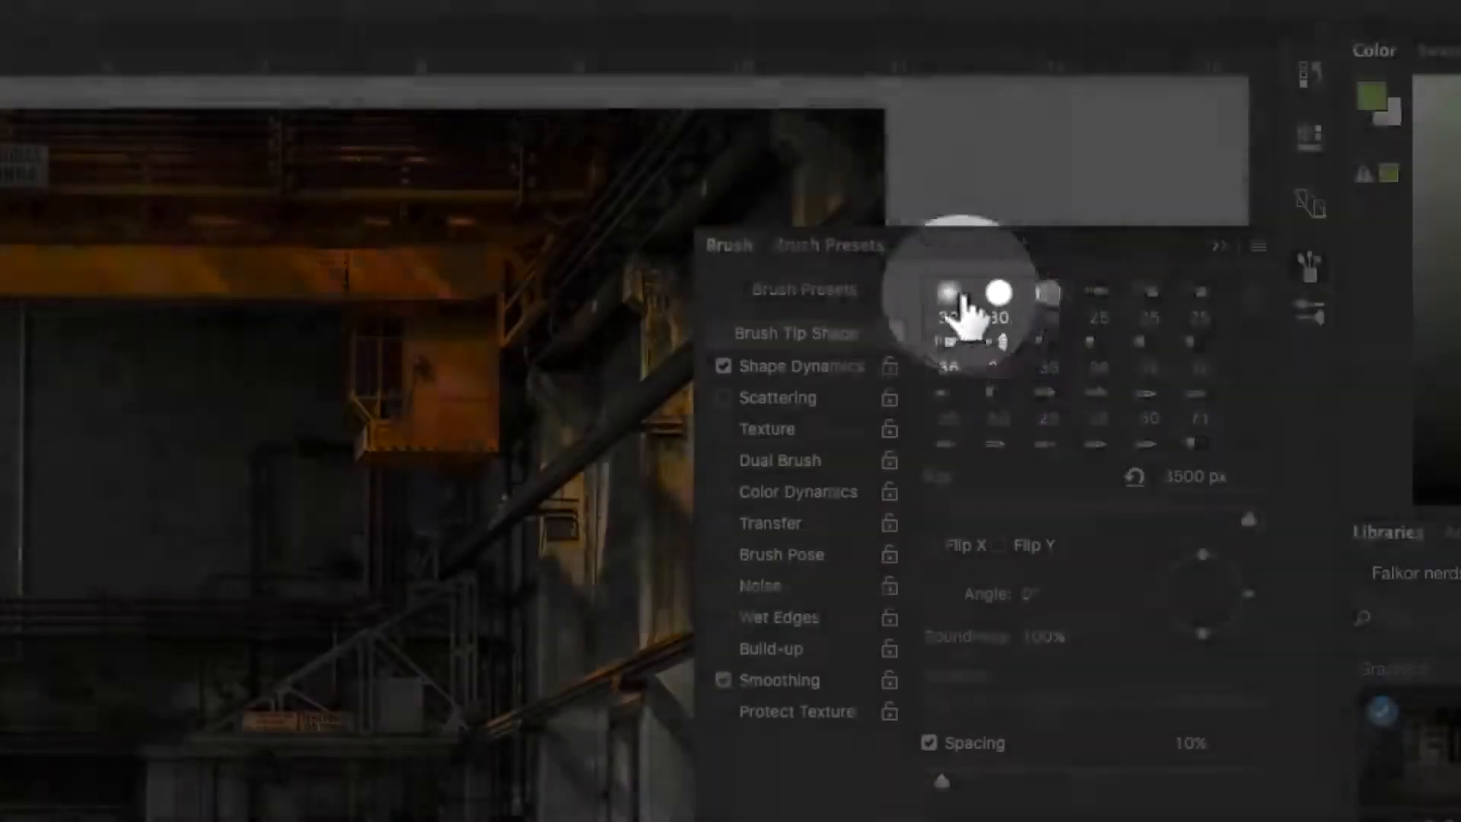
{"action": "left_click", "coordinate": [951, 304]}
- Set the brush size to 23 px, reduce its spacing, and paint a green arrow on the floor pointing at the man
{"action": "left_click_drag", "start_coordinate": [969, 511], "coordinate": [936, 511]}
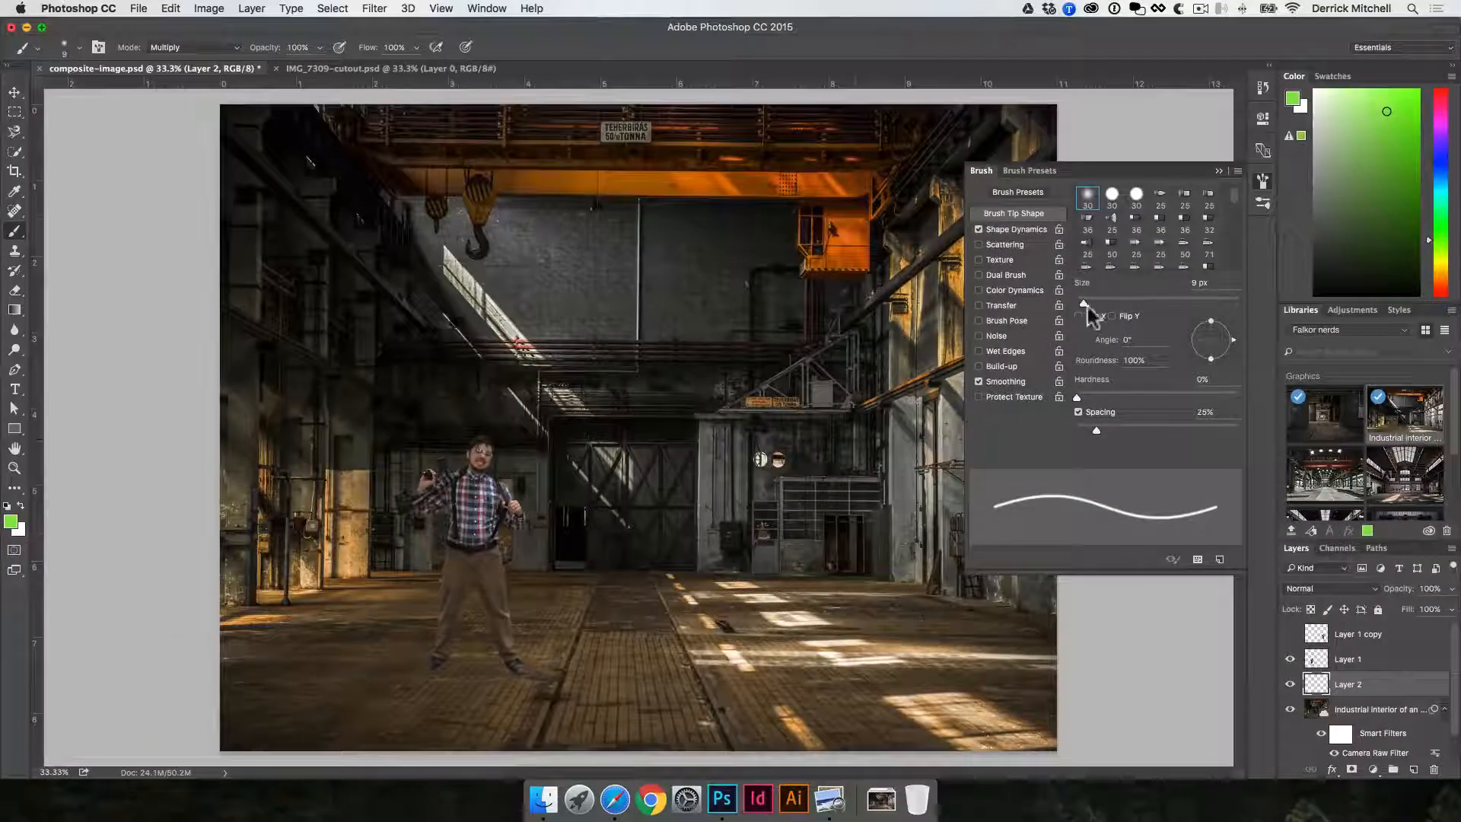
{"action": "left_click_drag", "start_coordinate": [1083, 303], "coordinate": [1093, 301]}
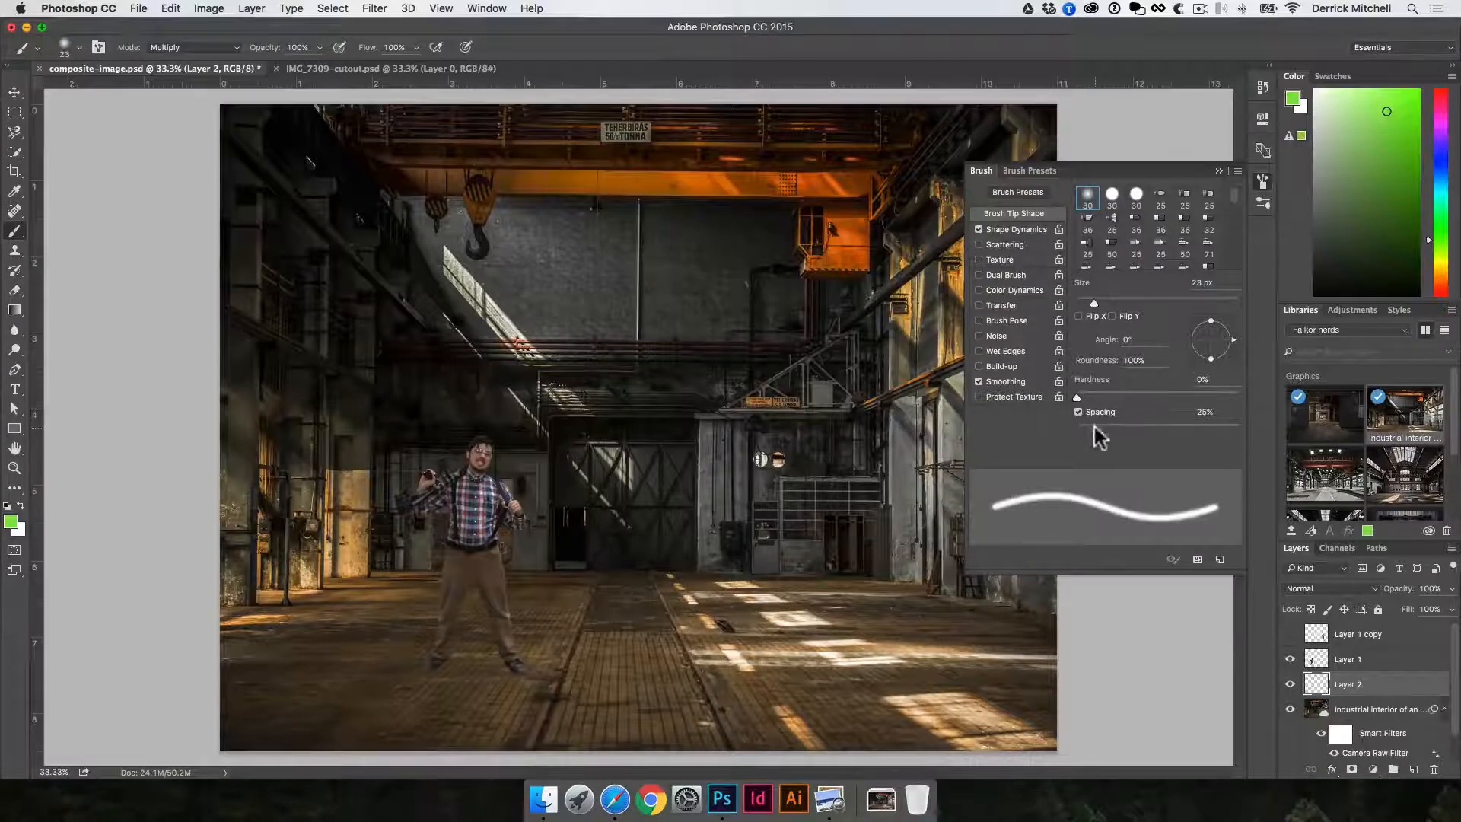
{"action": "left_click_drag", "start_coordinate": [1095, 431], "coordinate": [1071, 430]}
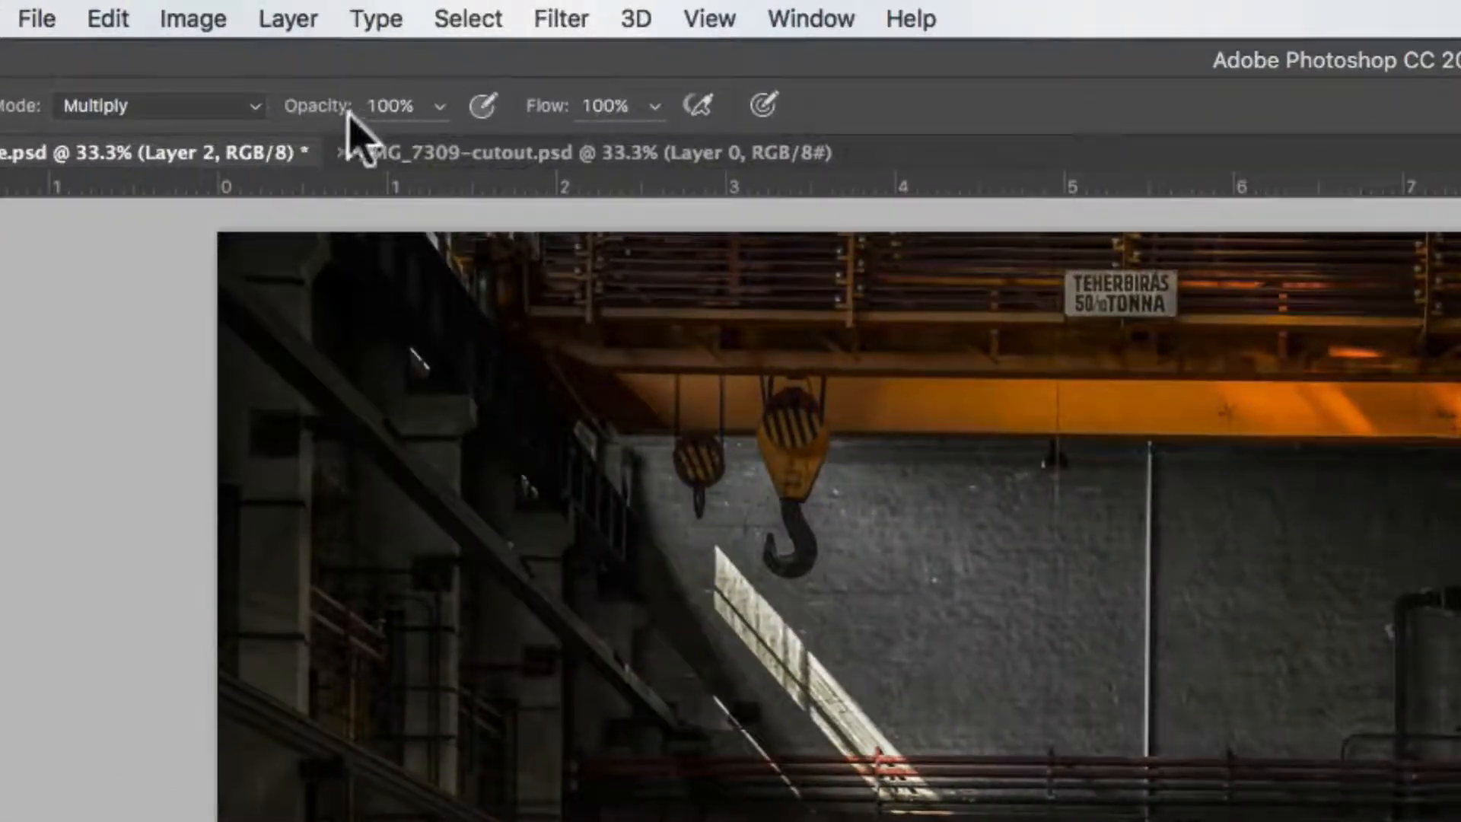
{"action": "left_click_drag", "start_coordinate": [340, 105], "coordinate": [426, 107]}
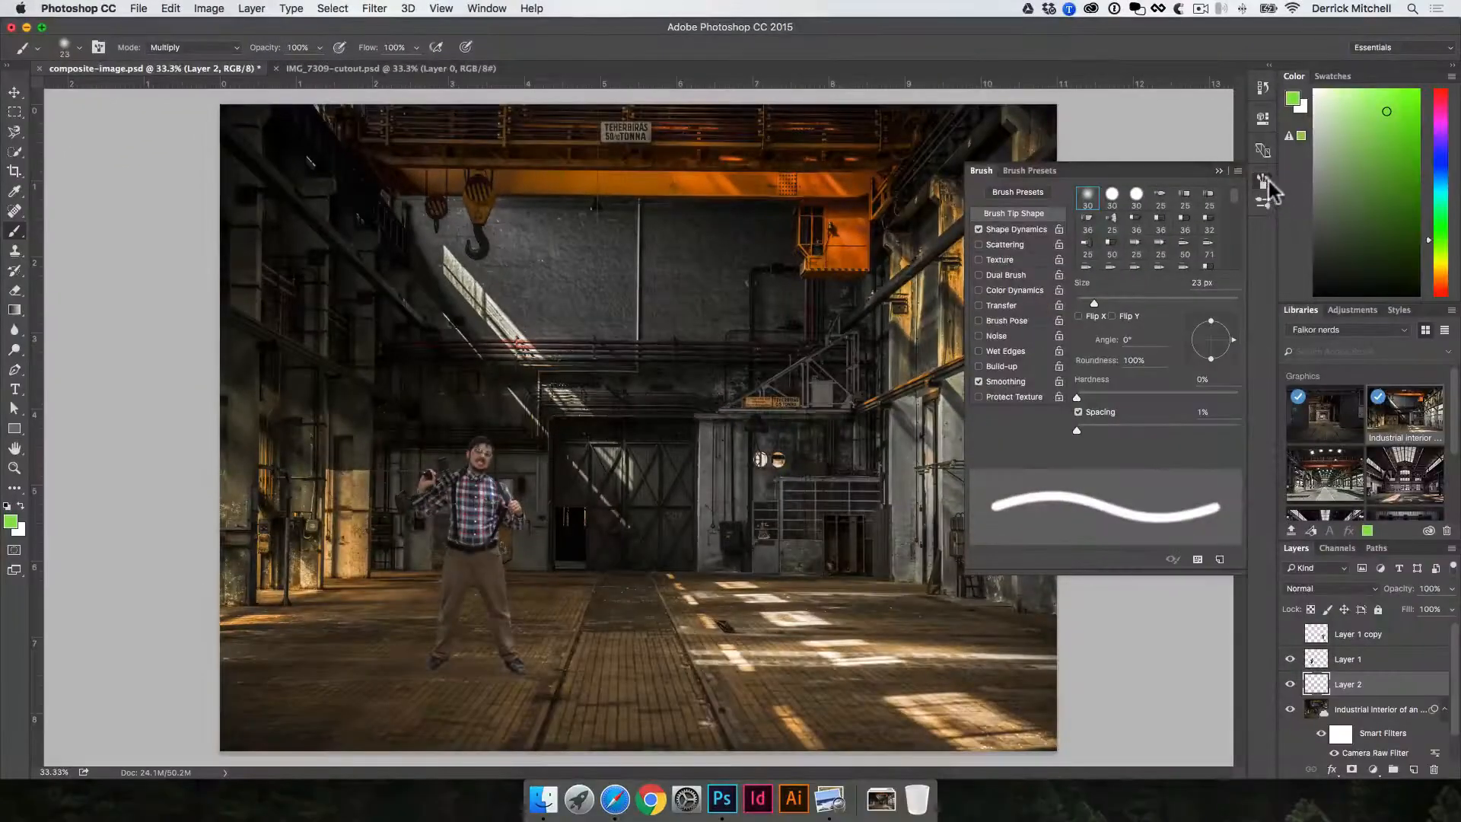
{"action": "left_click", "coordinate": [1265, 181]}
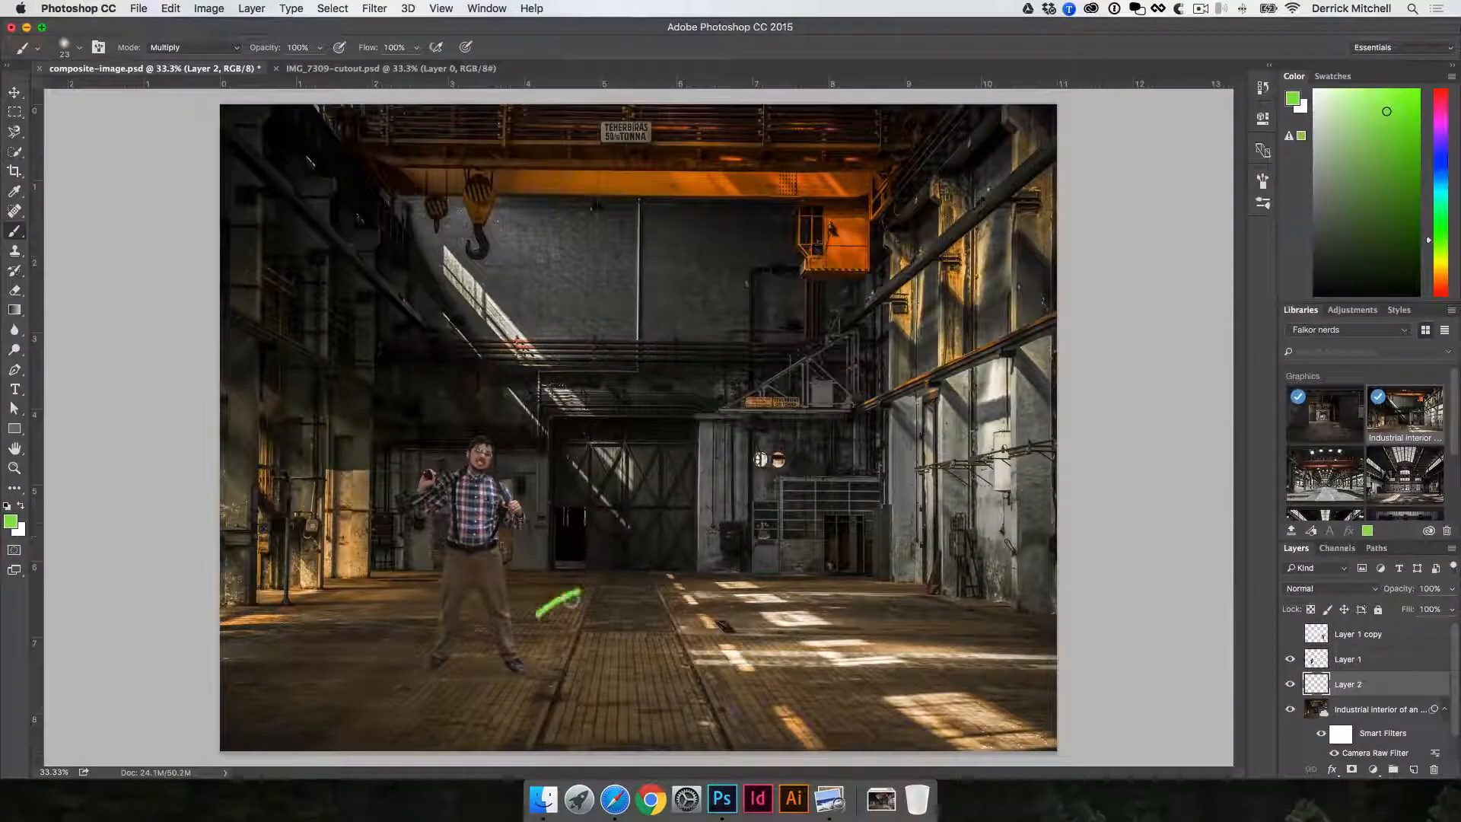
{"action": "mouse_move", "coordinate": [571, 596]}
{"action": "left_mouse_down"}
{"action": "mouse_move", "coordinate": [610, 582]}
{"action": "mouse_move", "coordinate": [653, 628]}
{"action": "left_mouse_up"}
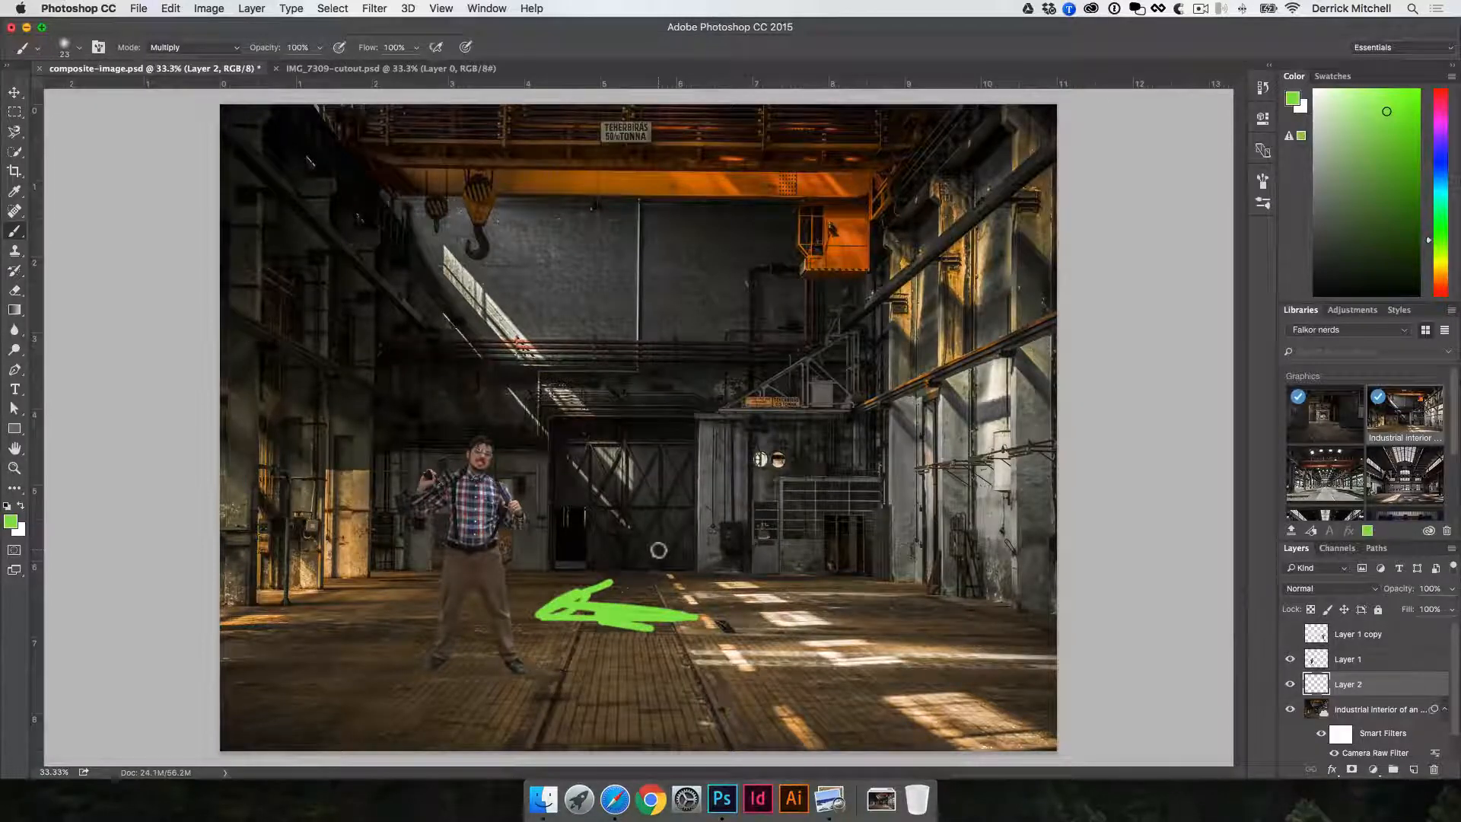
- Set the brush opacity to 12% and build up faint green strokes above the arrow, in front of the large door
{"action": "left_click_drag", "start_coordinate": [275, 52], "coordinate": [221, 54]}
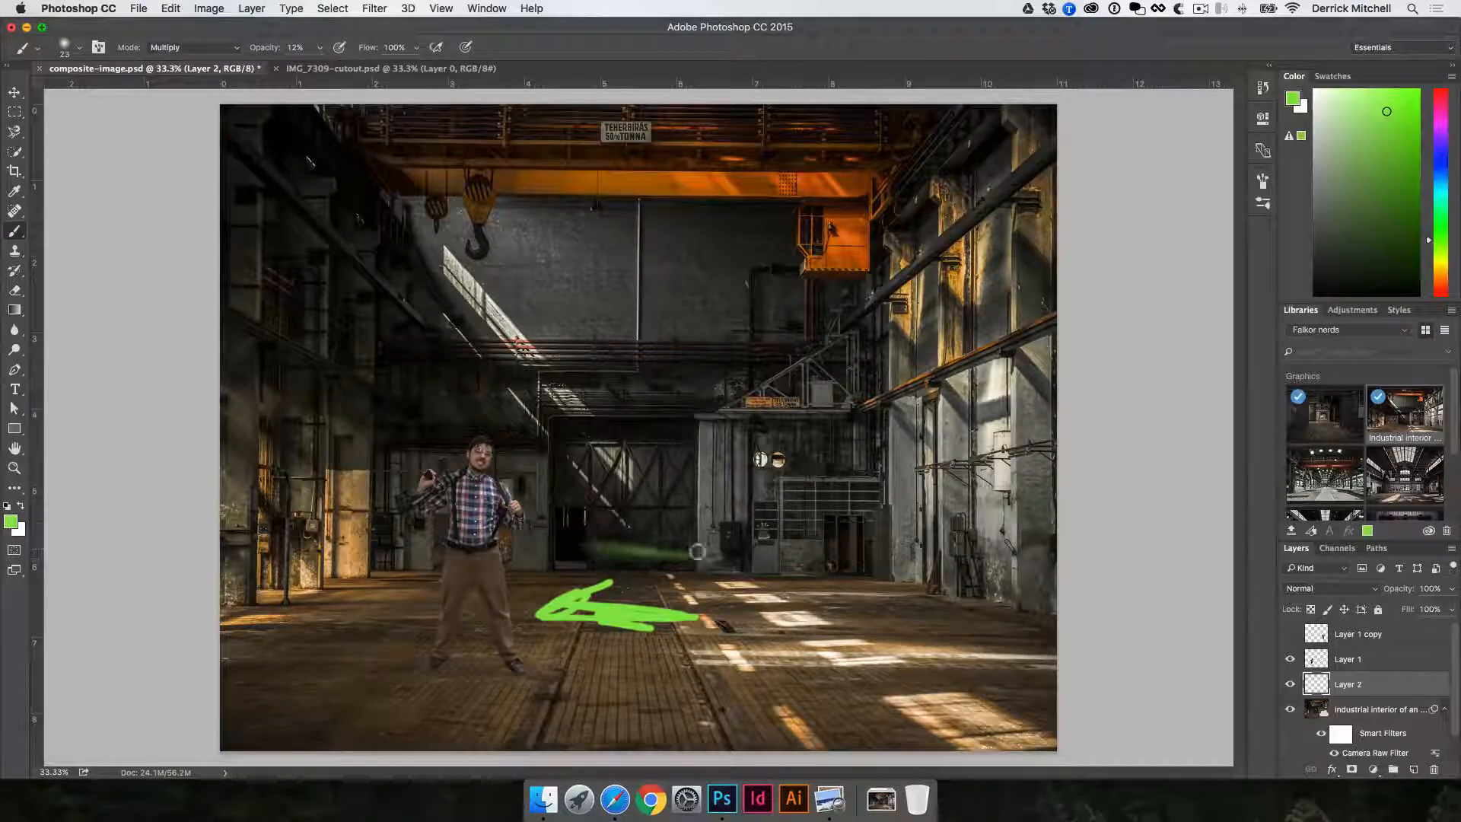
{"action": "left_click_drag", "start_coordinate": [608, 555], "coordinate": [652, 553]}
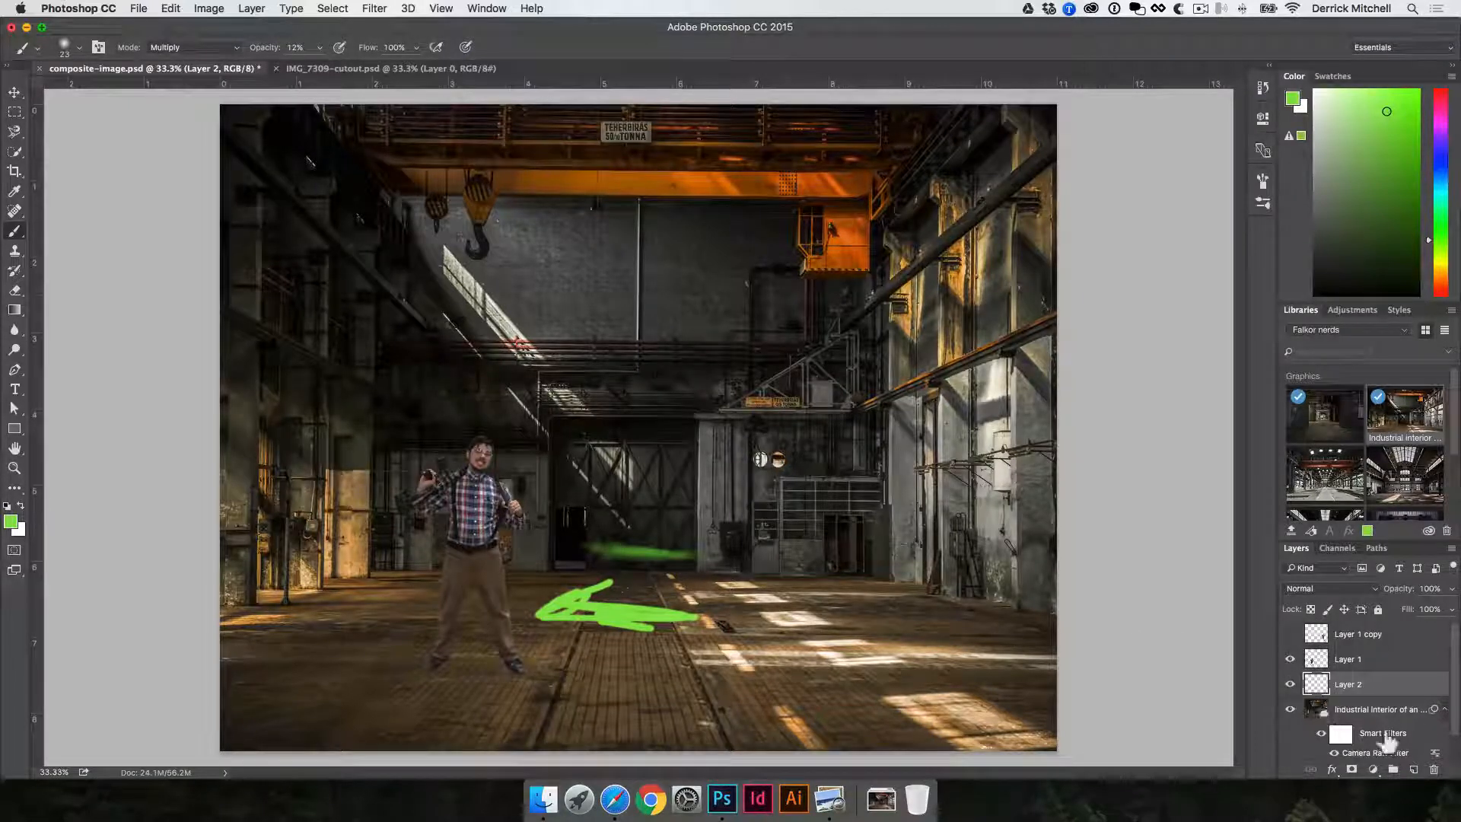
- Add a new empty layer above the green paint layer and reset the foreground colour to black
{"action": "left_click", "coordinate": [1413, 769]}
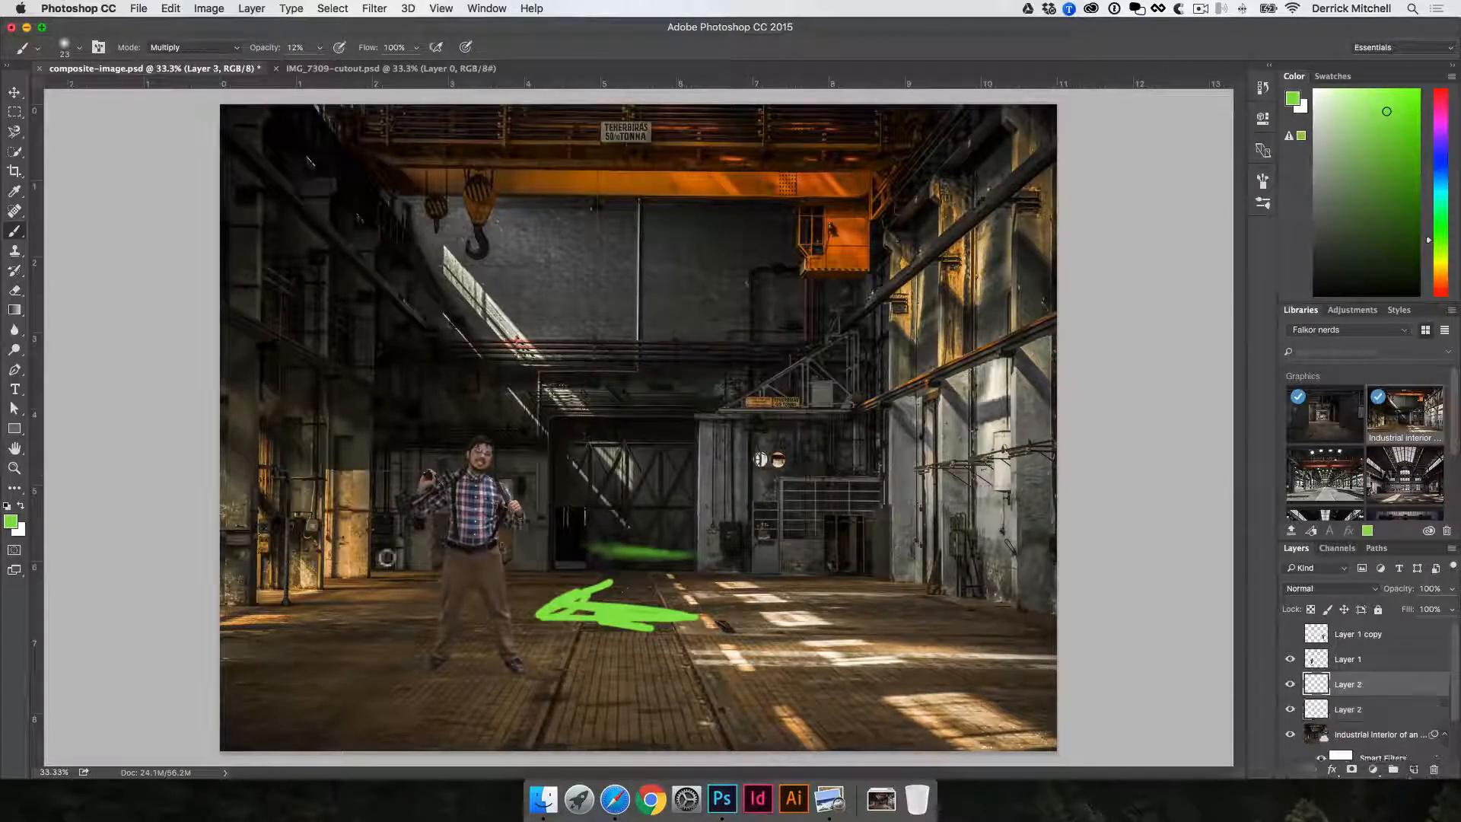
{"action": "key", "text": "d"}
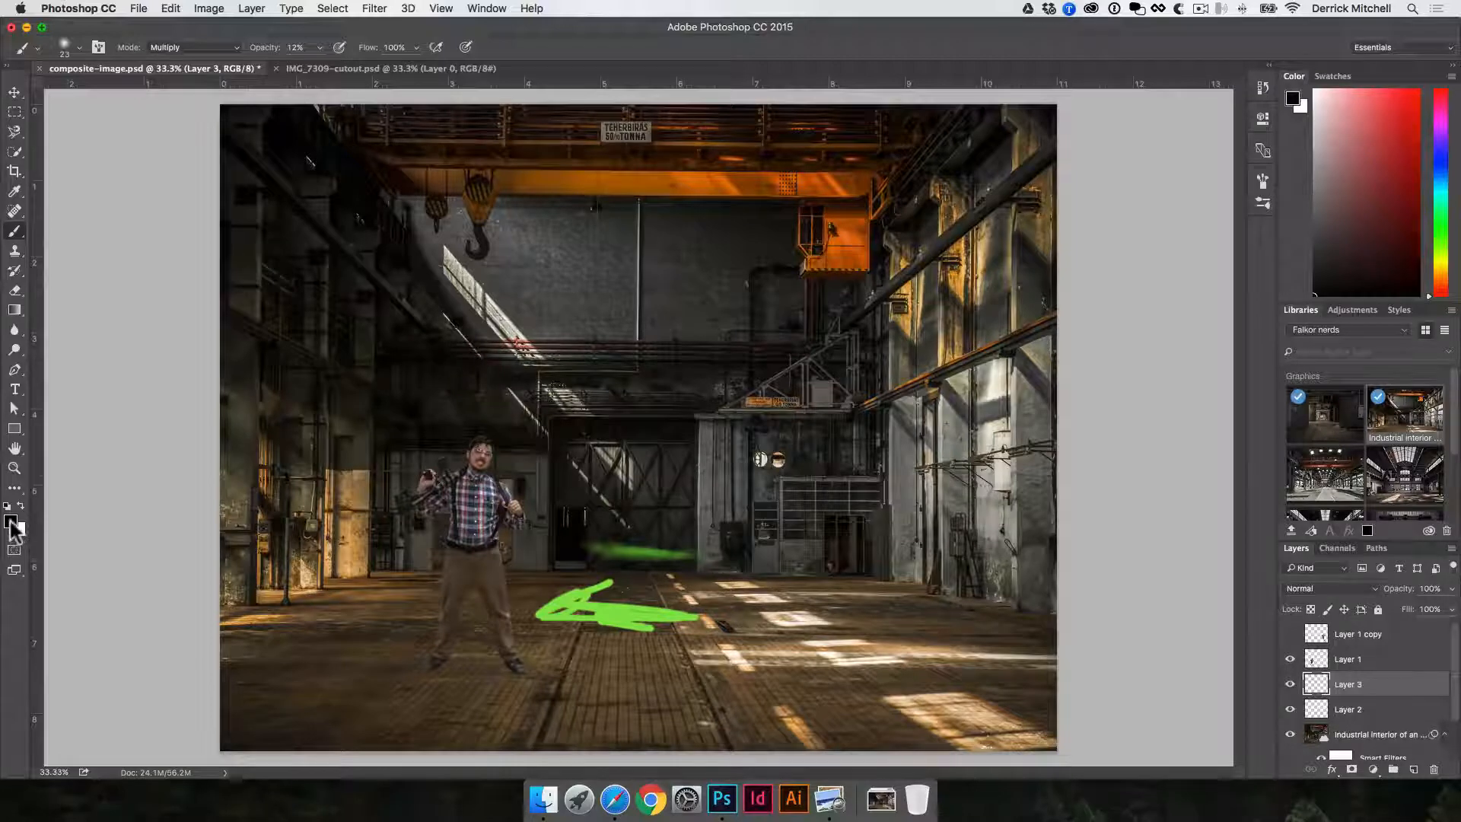
{"action": "left_click", "coordinate": [12, 523]}
{"action": "mouse_move", "coordinate": [598, 337]}
{"action": "left_mouse_down"}
{"action": "mouse_move", "coordinate": [578, 346]}
{"action": "mouse_move", "coordinate": [754, 204]}
{"action": "mouse_move", "coordinate": [546, 339]}
{"action": "left_mouse_up"}
{"action": "left_click", "coordinate": [956, 115]}
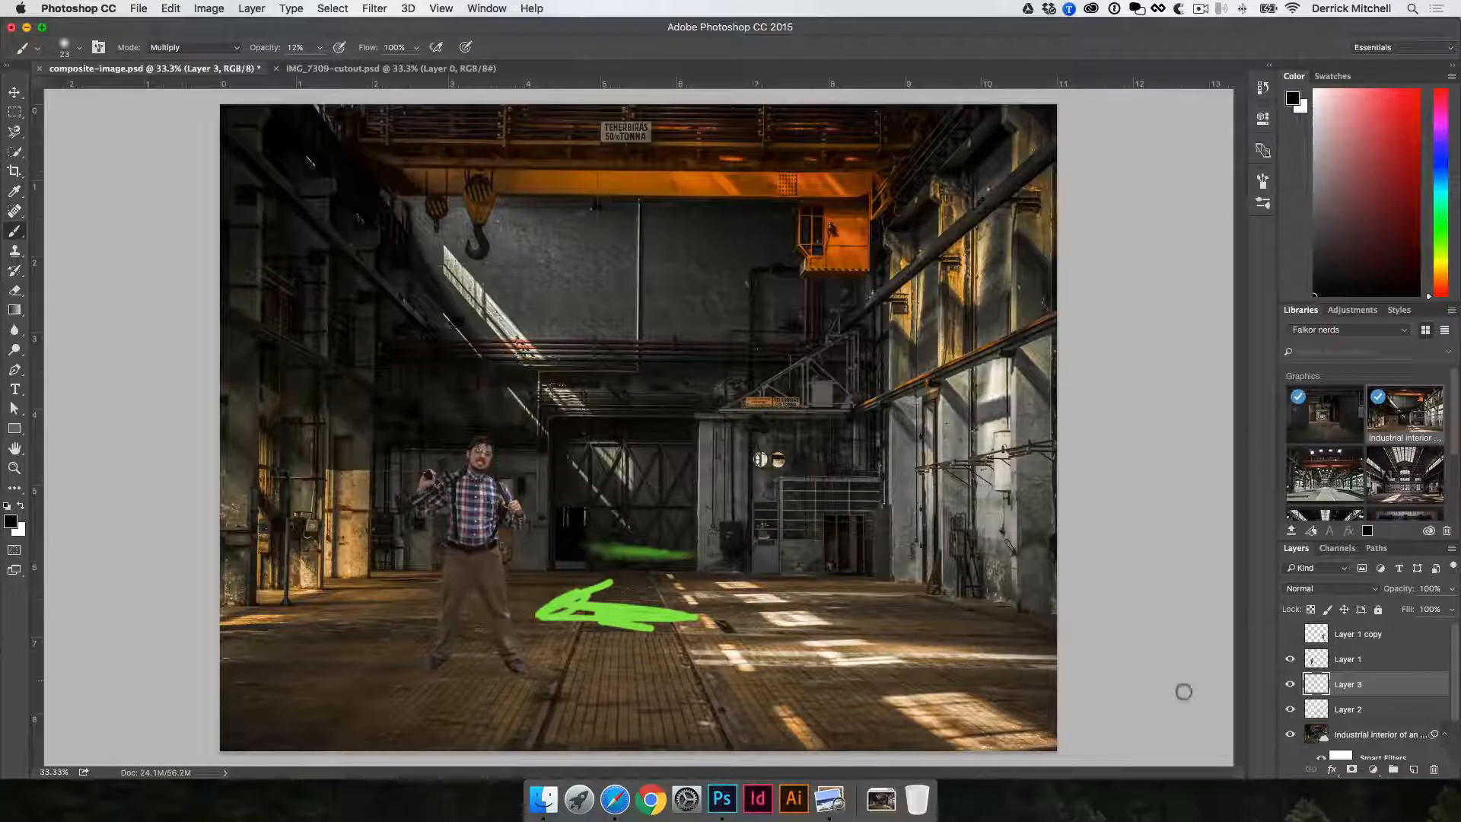
- Paint a soft black contact shadow on the floor beneath and between the man's shoes
{"action": "left_click", "coordinate": [452, 651], "text": "super"}
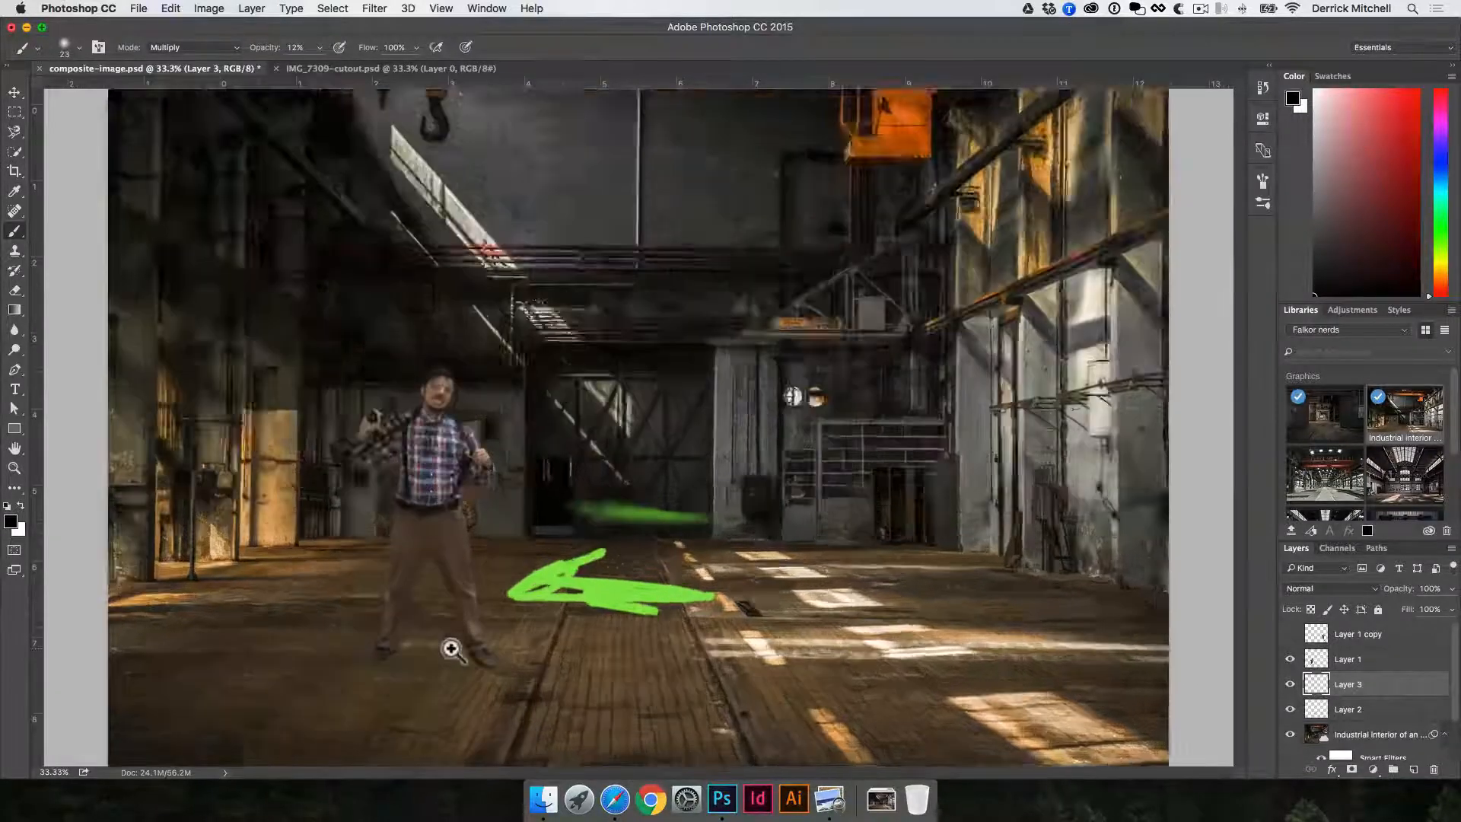
{"action": "left_click_drag", "start_coordinate": [452, 650], "coordinate": [610, 454]}
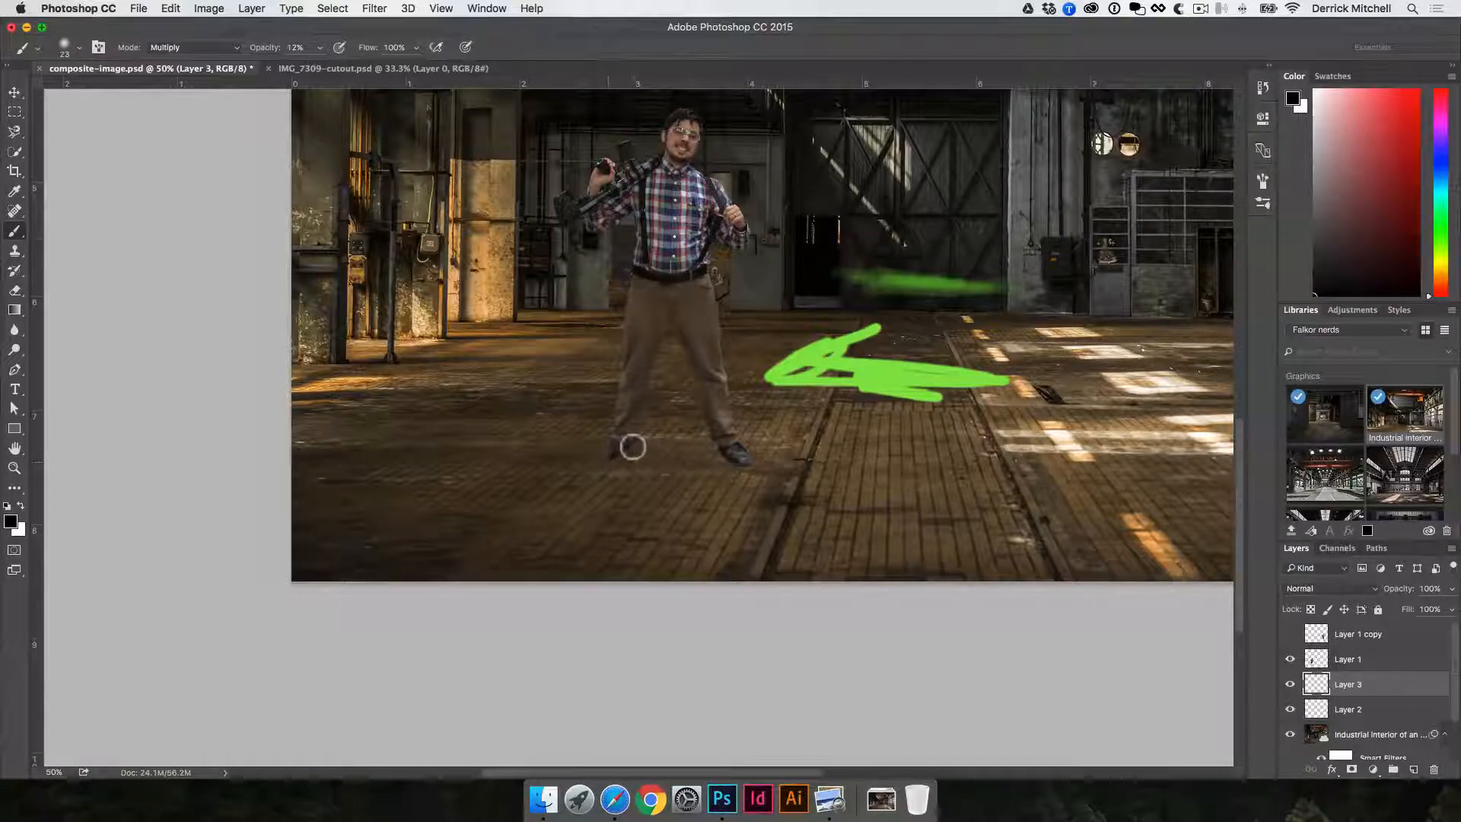
{"action": "mouse_move", "coordinate": [609, 457]}
{"action": "left_mouse_down"}
{"action": "mouse_move", "coordinate": [653, 440]}
{"action": "mouse_move", "coordinate": [626, 422]}
{"action": "mouse_move", "coordinate": [645, 453]}
{"action": "mouse_move", "coordinate": [621, 445]}
{"action": "mouse_move", "coordinate": [676, 444]}
{"action": "mouse_move", "coordinate": [612, 455]}
{"action": "mouse_move", "coordinate": [631, 460]}
{"action": "mouse_move", "coordinate": [674, 452]}
{"action": "mouse_move", "coordinate": [640, 436]}
{"action": "mouse_move", "coordinate": [696, 438]}
{"action": "mouse_move", "coordinate": [622, 448]}
{"action": "mouse_move", "coordinate": [715, 464]}
{"action": "mouse_move", "coordinate": [766, 440]}
{"action": "mouse_move", "coordinate": [744, 441]}
{"action": "mouse_move", "coordinate": [838, 440]}
{"action": "mouse_move", "coordinate": [757, 448]}
{"action": "mouse_move", "coordinate": [780, 458]}
{"action": "mouse_move", "coordinate": [740, 448]}
{"action": "mouse_move", "coordinate": [758, 451]}
{"action": "mouse_move", "coordinate": [748, 466]}
{"action": "mouse_move", "coordinate": [740, 445]}
{"action": "mouse_move", "coordinate": [774, 467]}
{"action": "mouse_move", "coordinate": [751, 460]}
{"action": "mouse_move", "coordinate": [793, 453]}
{"action": "mouse_move", "coordinate": [728, 463]}
{"action": "left_mouse_up"}
{"action": "mouse_move", "coordinate": [603, 457]}
{"action": "left_mouse_down"}
{"action": "mouse_move", "coordinate": [733, 465]}
{"action": "mouse_move", "coordinate": [706, 447]}
{"action": "mouse_move", "coordinate": [750, 463]}
{"action": "left_mouse_up"}
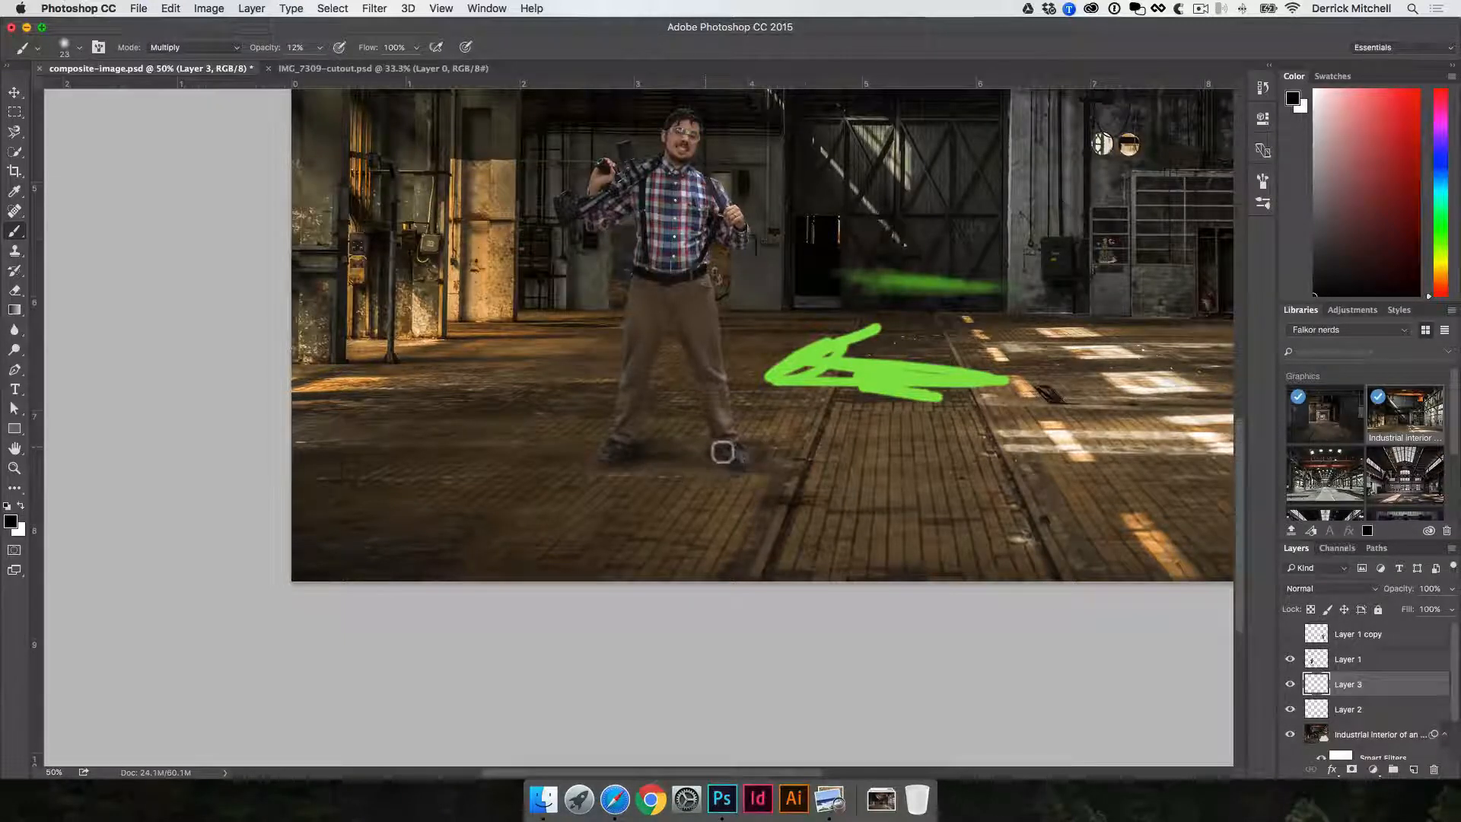
- Duplicate the man's layer and make the lower copy the active layer
{"action": "key", "text": "v"}
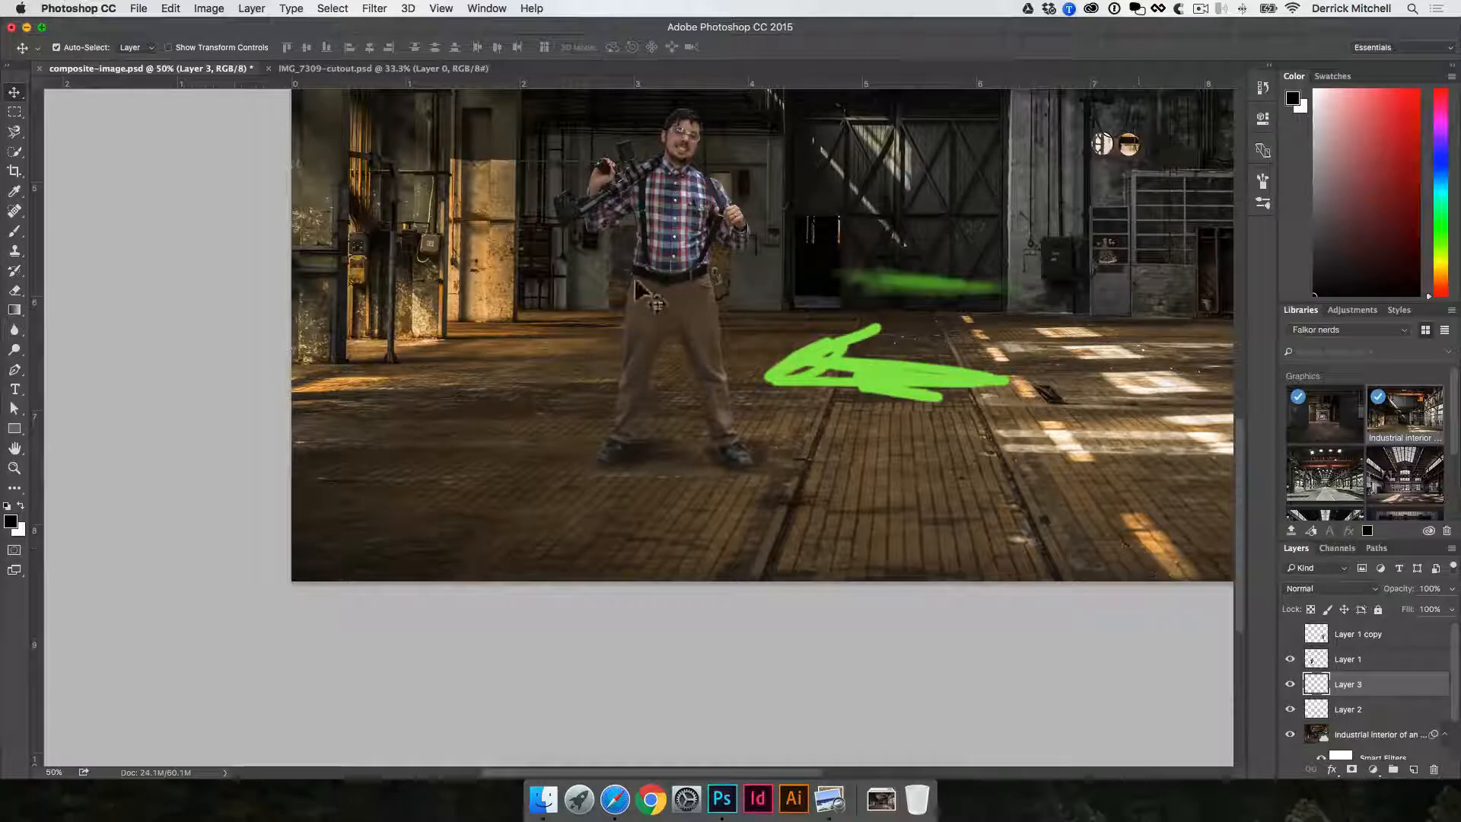
{"action": "left_click", "coordinate": [685, 248]}
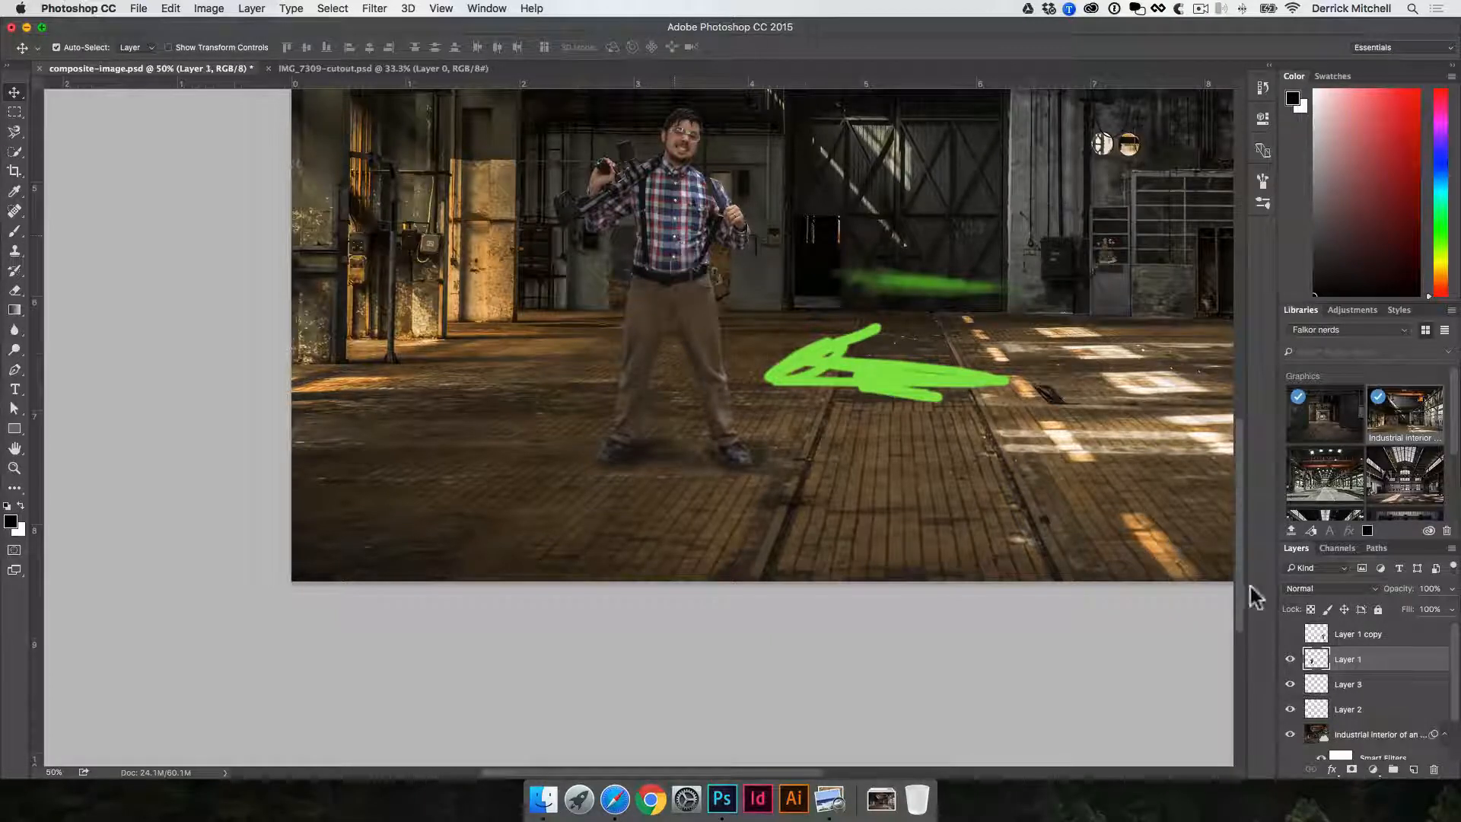
{"action": "key", "text": "super+j"}
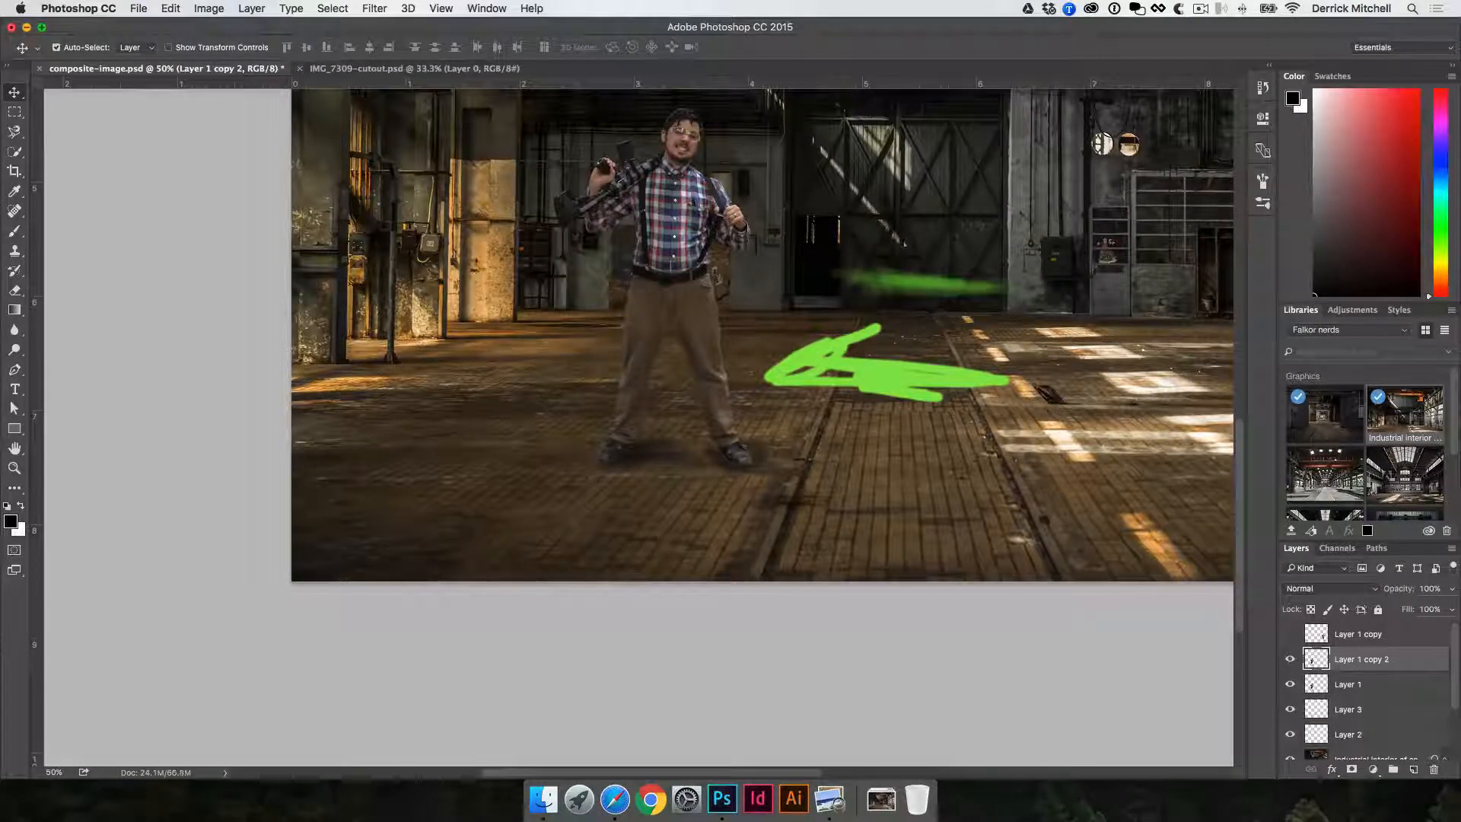
{"action": "key", "text": "alt+bracketleft"}
- Transform the lower copy to 27.82% height with a -72.66 horizontal skew, lock its transparent pixels and fill it with black
{"action": "left_click_drag", "start_coordinate": [849, 298], "coordinate": [779, 412]}
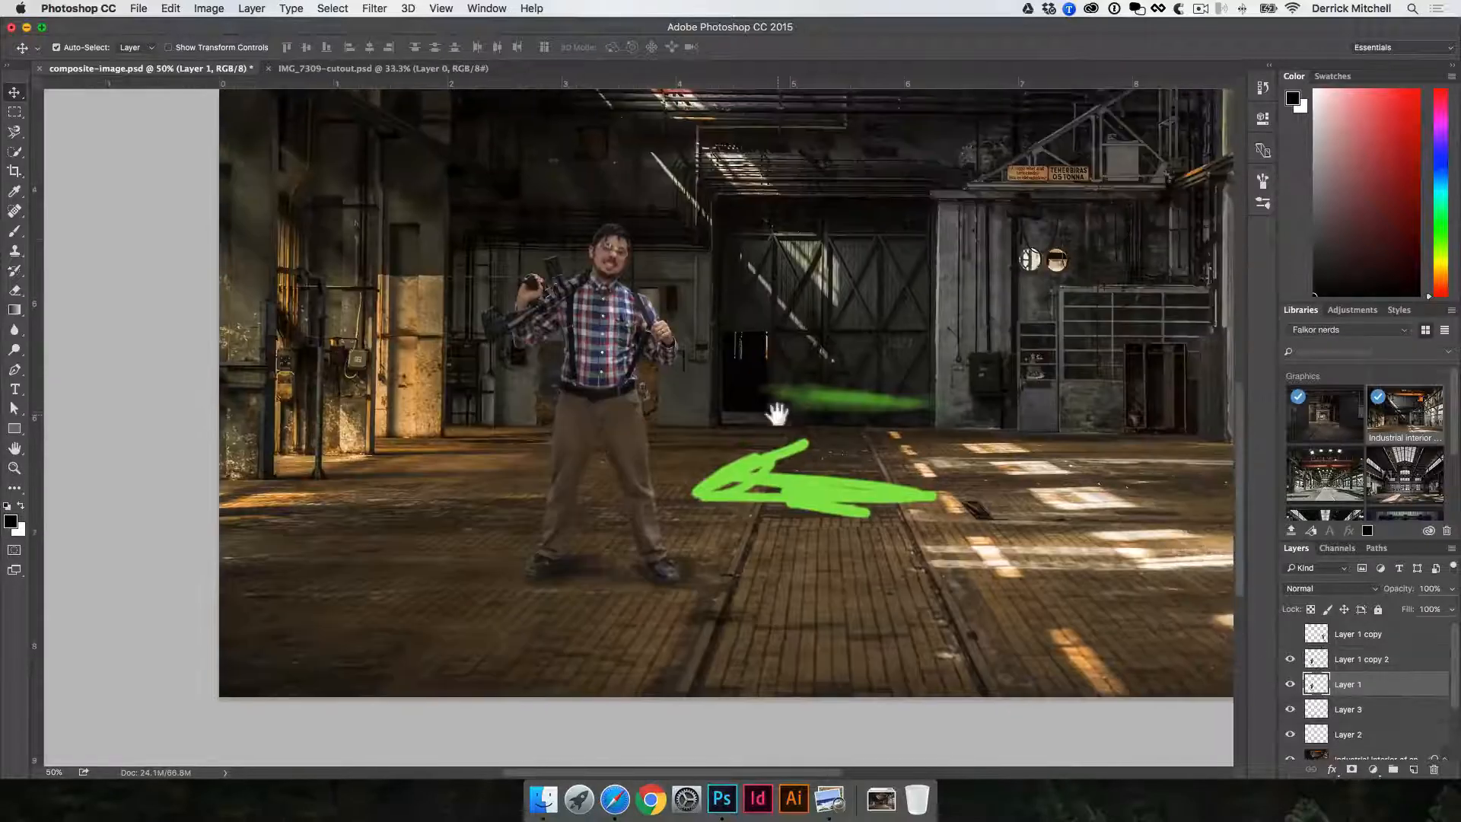
{"action": "key", "text": "super+t"}
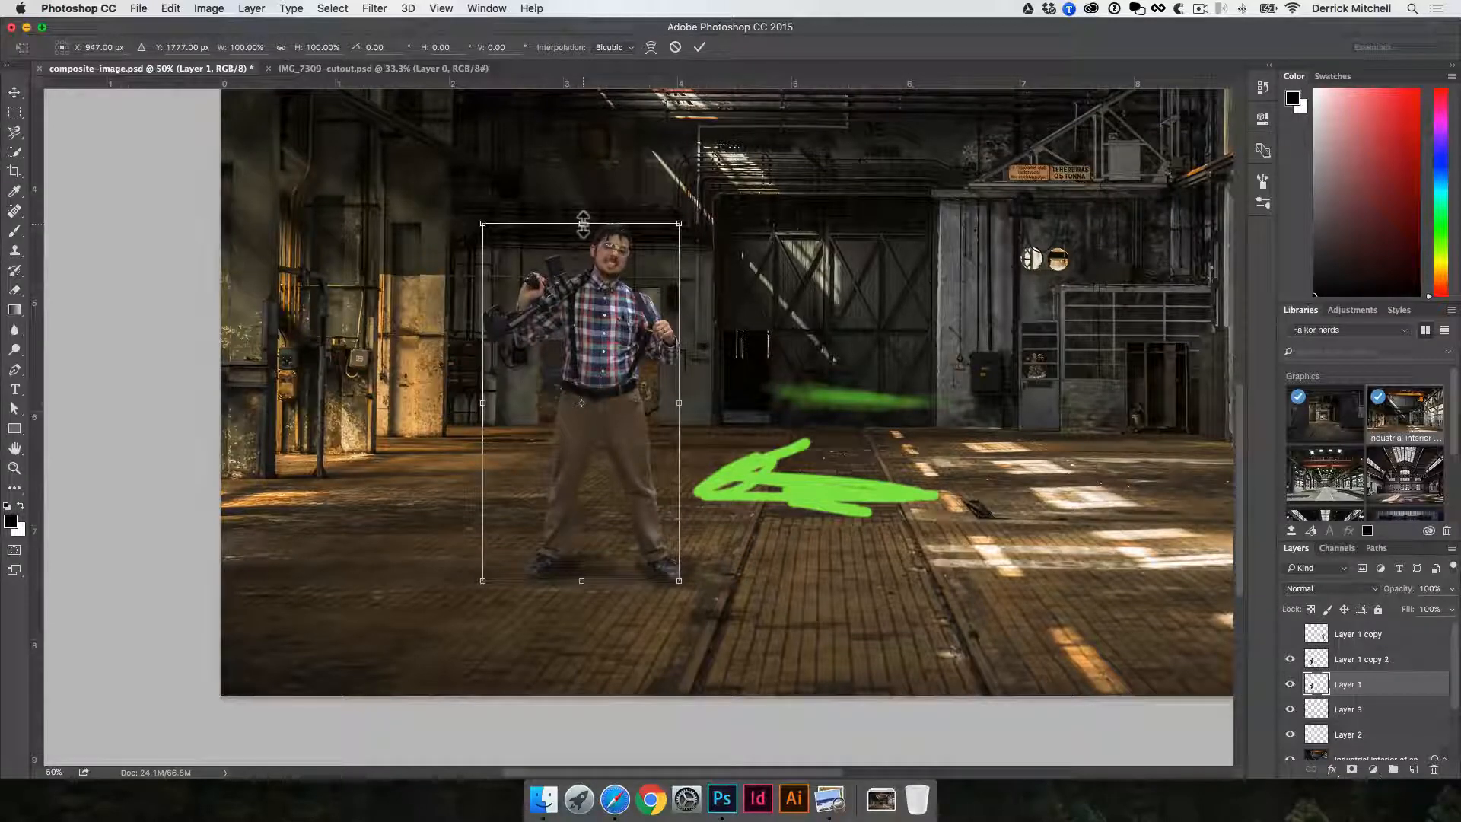
{"action": "left_click_drag", "start_coordinate": [582, 223], "coordinate": [901, 487]}
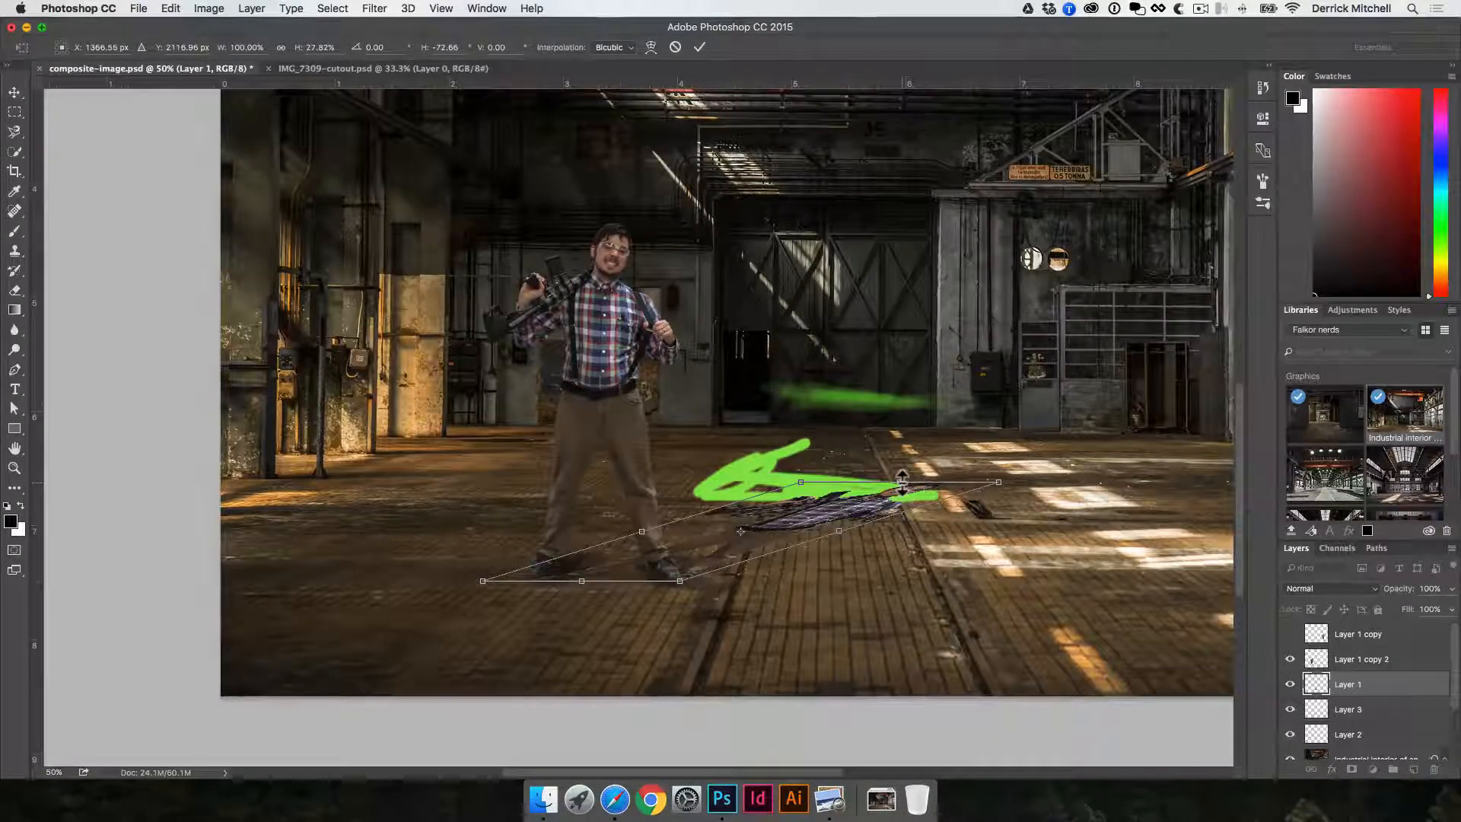
{"action": "key", "text": "Return"}
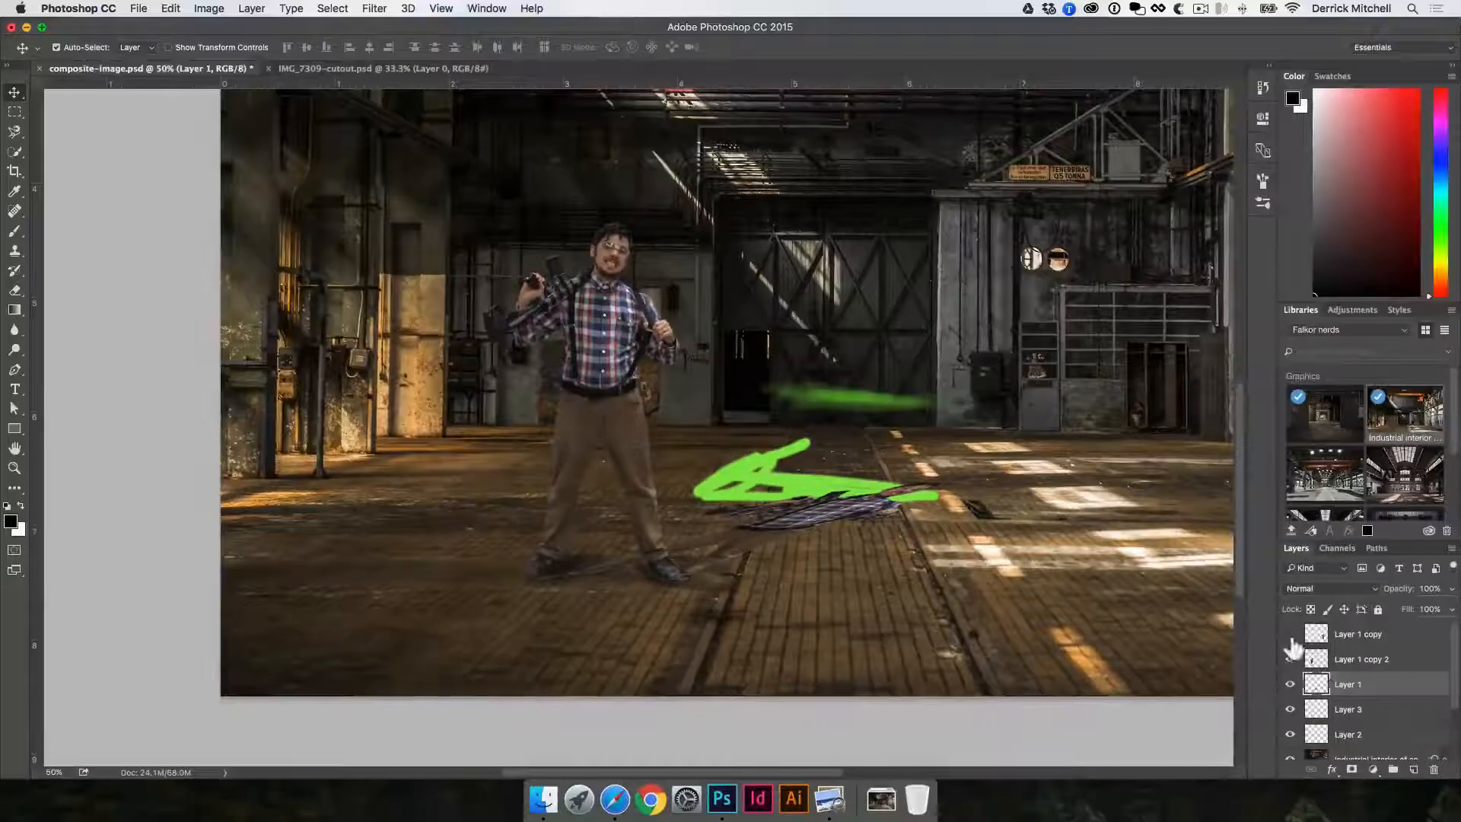
{"action": "left_click", "coordinate": [1311, 609]}
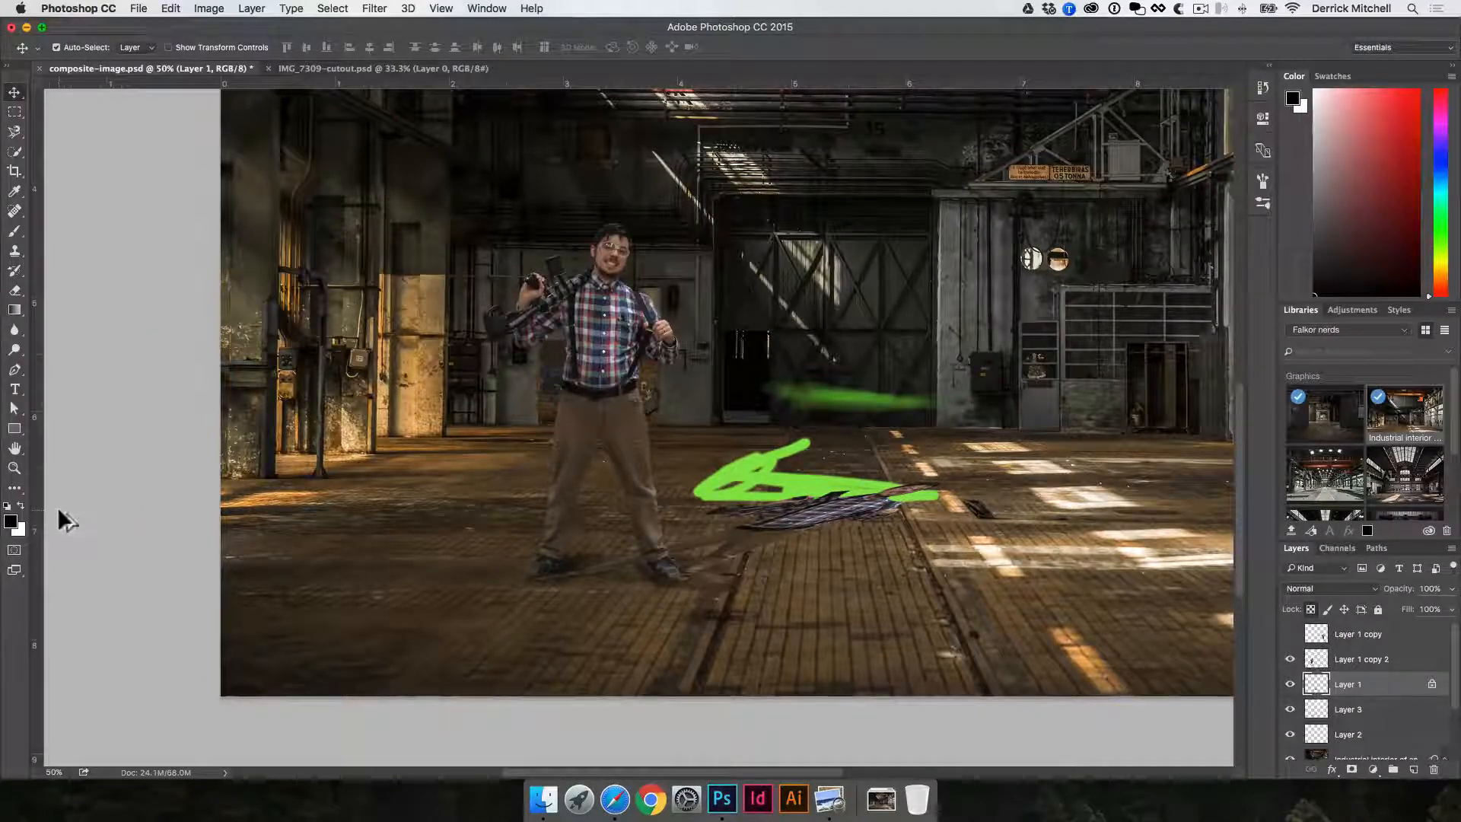
{"action": "key", "text": "alt+BackSpace"}
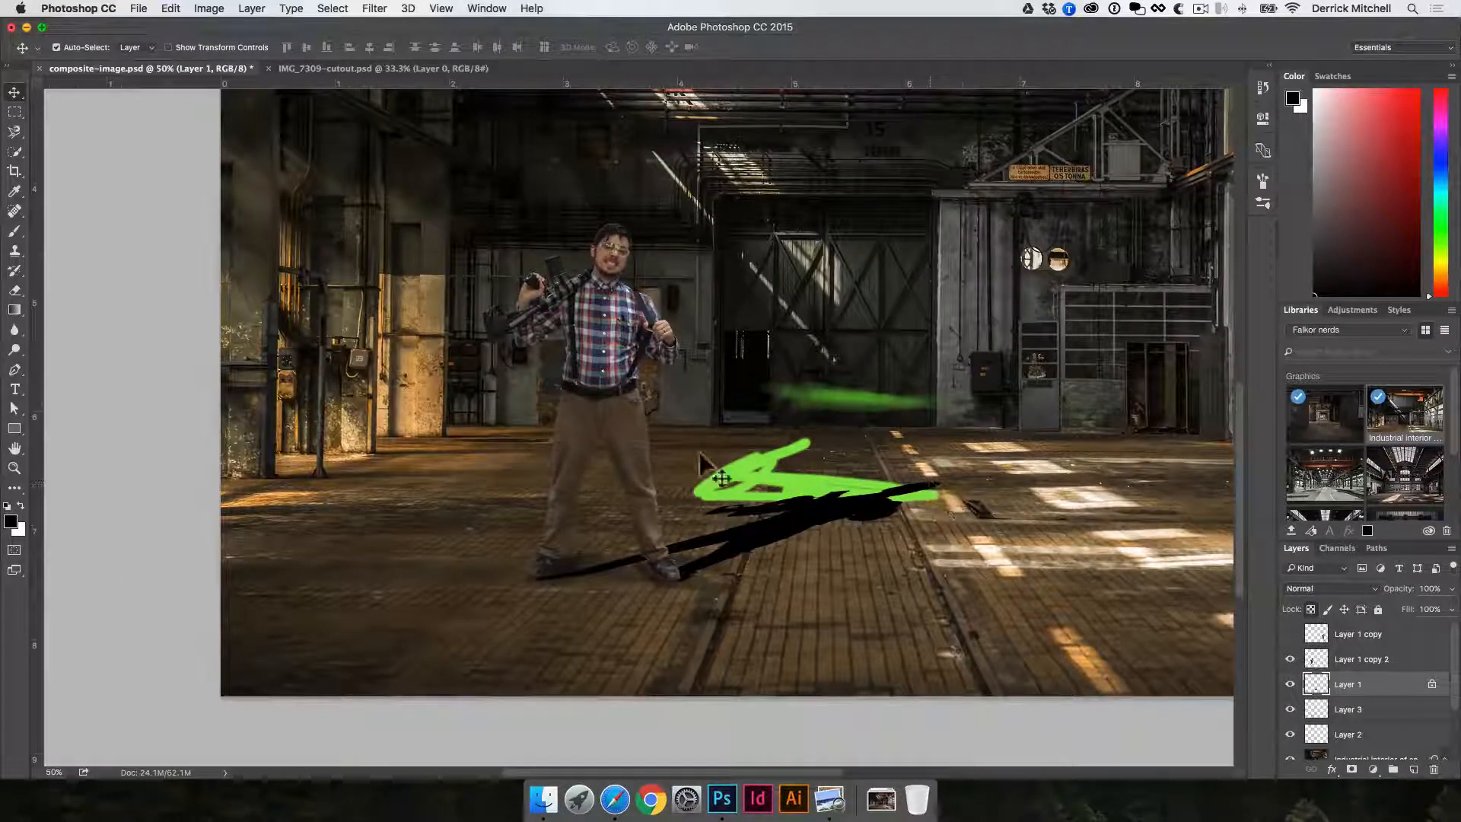
- Unlock the shadow layer's transparent pixels, try filling the layer with black, and undo that fill
{"action": "left_click", "coordinate": [1310, 609]}
{"action": "key", "text": "alt+BackSpace"}
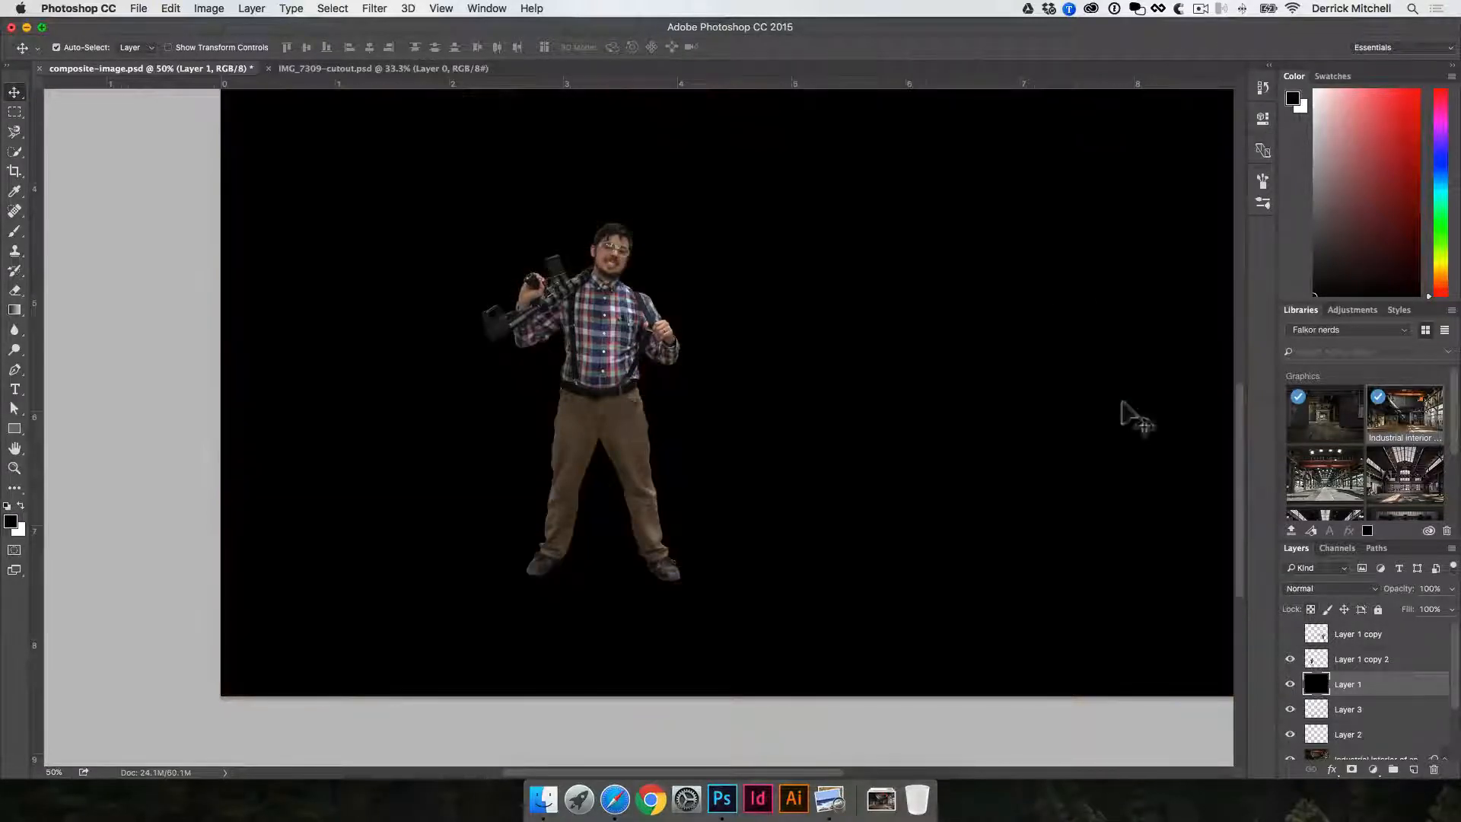
{"action": "key", "text": "super+z"}
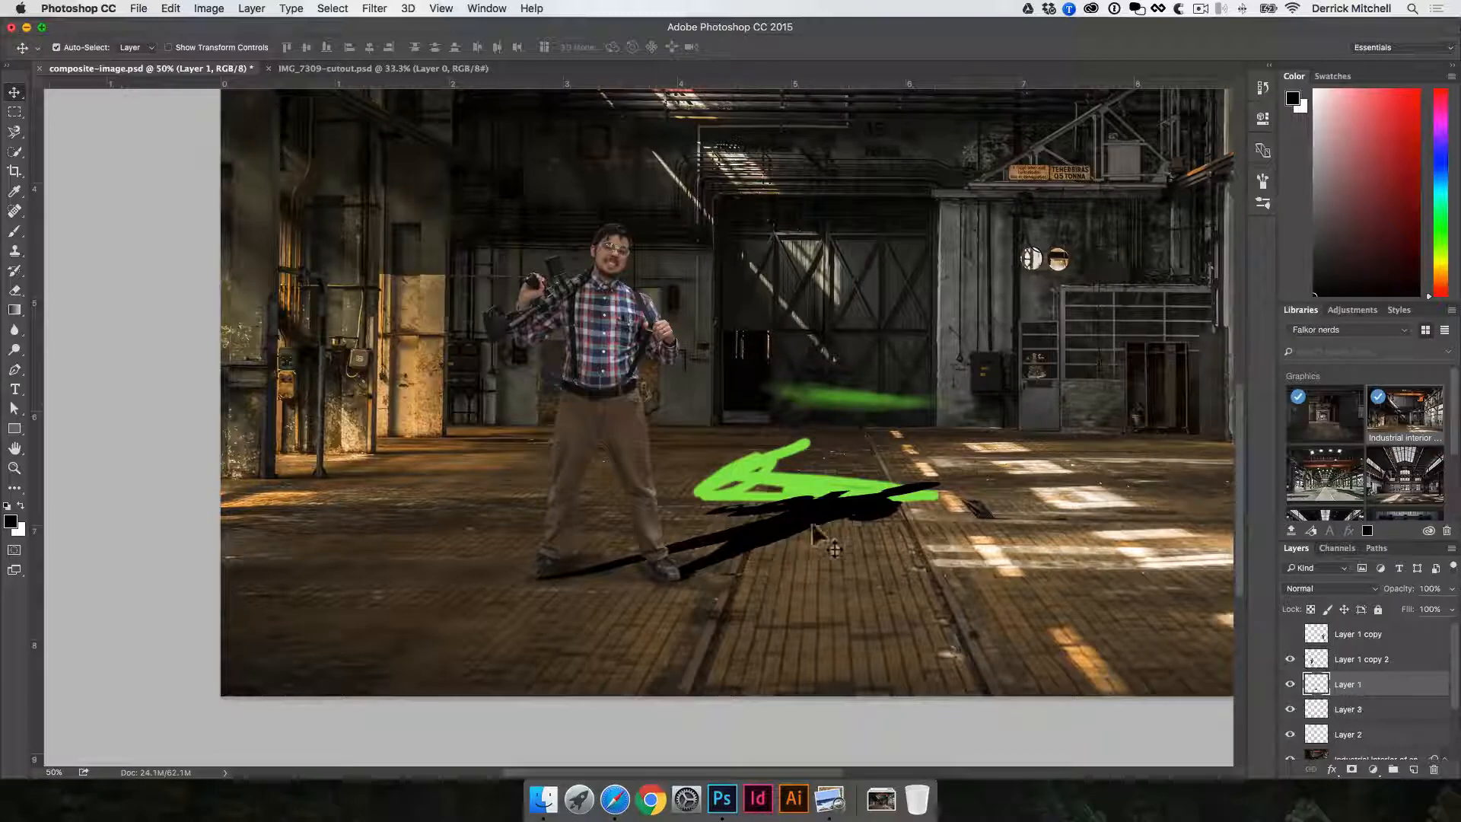
- Delete the layer holding the green arrow and strokes
{"action": "left_click", "coordinate": [776, 489]}
{"action": "mouse_move", "coordinate": [776, 488]}
{"action": "left_mouse_down"}
{"action": "mouse_move", "coordinate": [791, 426]}
{"action": "mouse_move", "coordinate": [839, 358]}
{"action": "left_mouse_up"}
{"action": "key", "text": "Delete"}
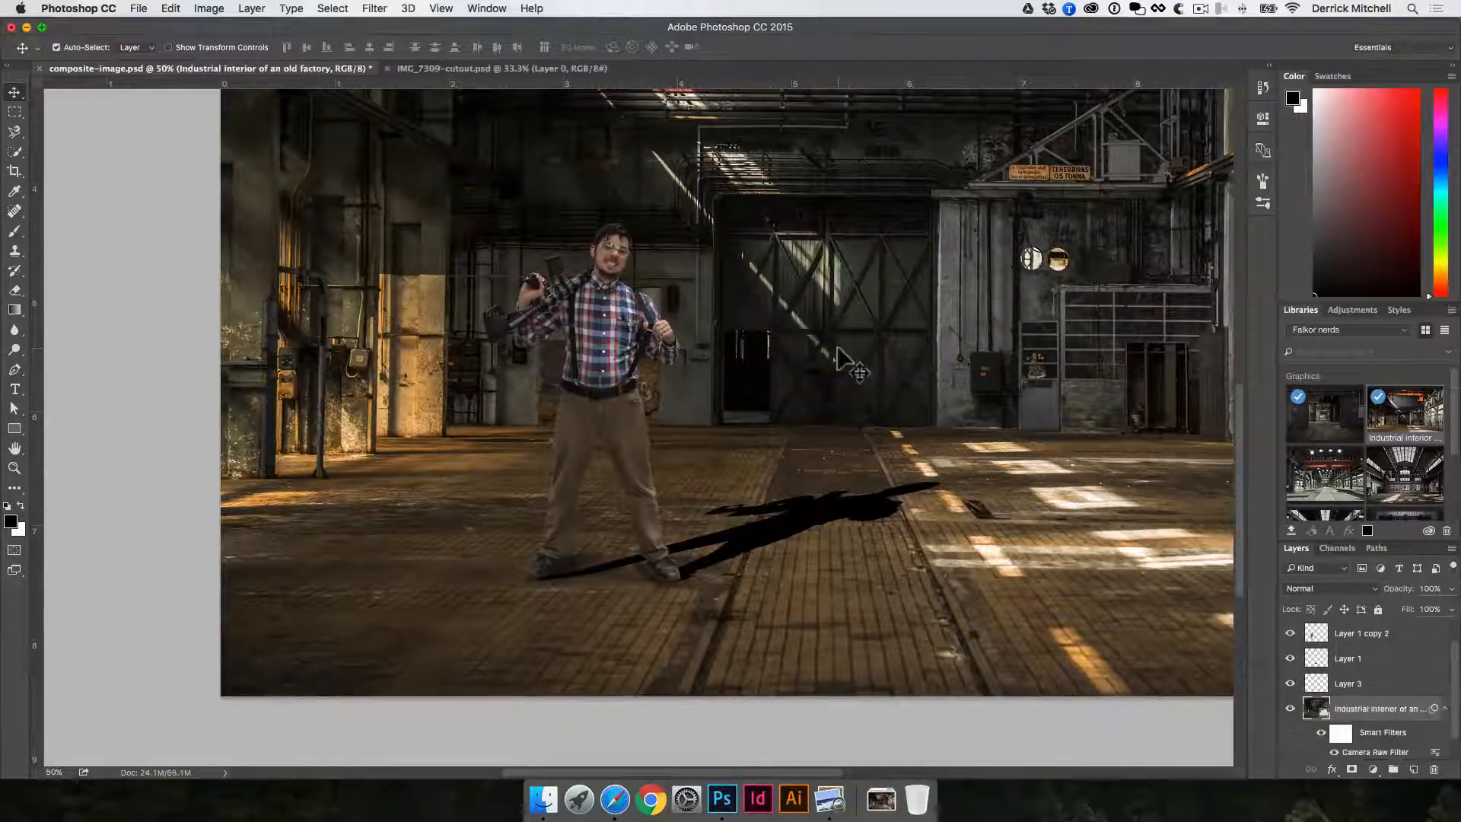
- Set the black shadow layer to 49% opacity and the Multiply blend mode
{"action": "left_click", "coordinate": [811, 502]}
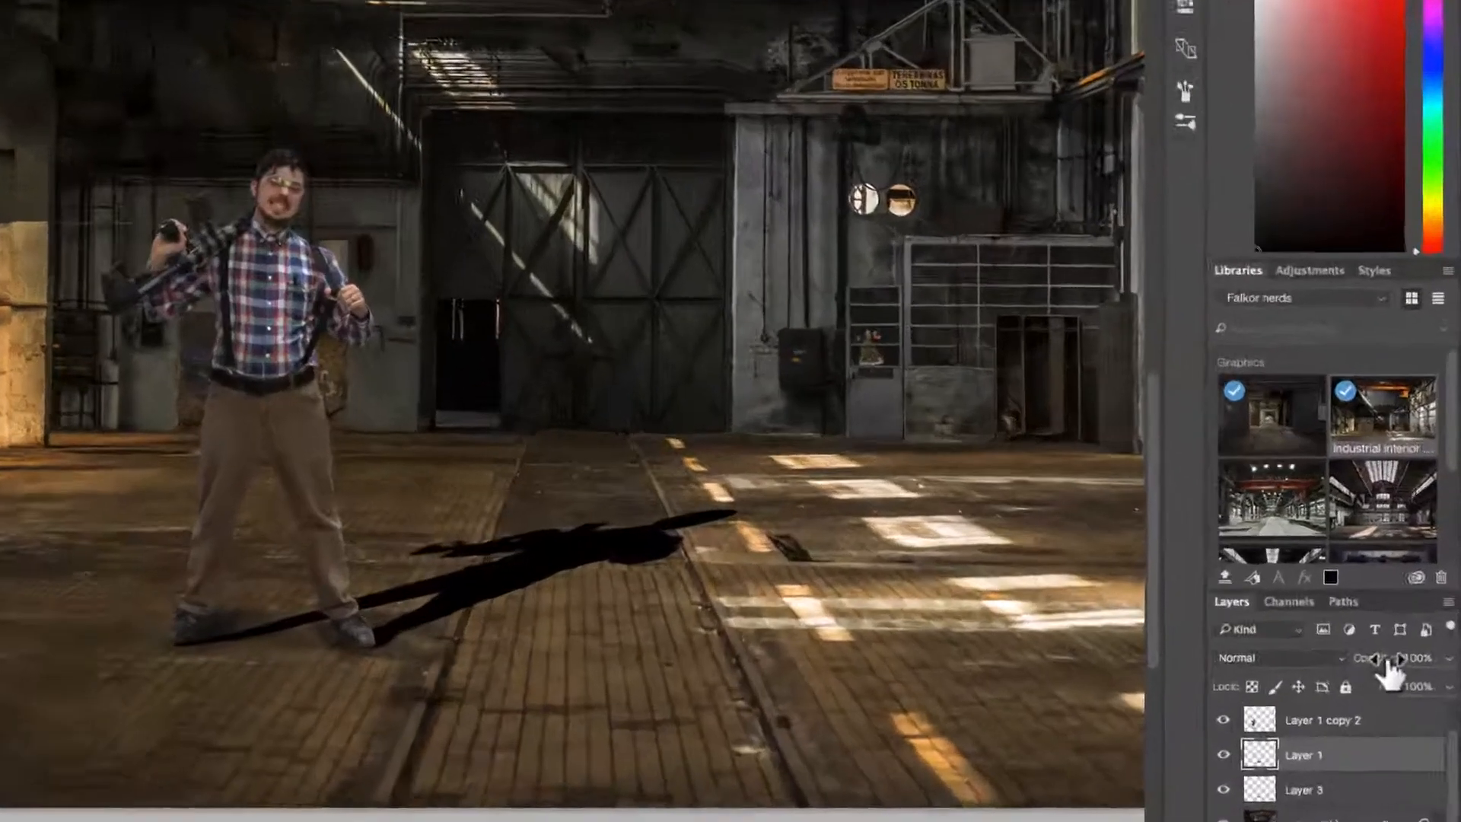
{"action": "left_click_drag", "start_coordinate": [1398, 590], "coordinate": [1368, 590]}
{"action": "left_click", "coordinate": [1328, 677]}
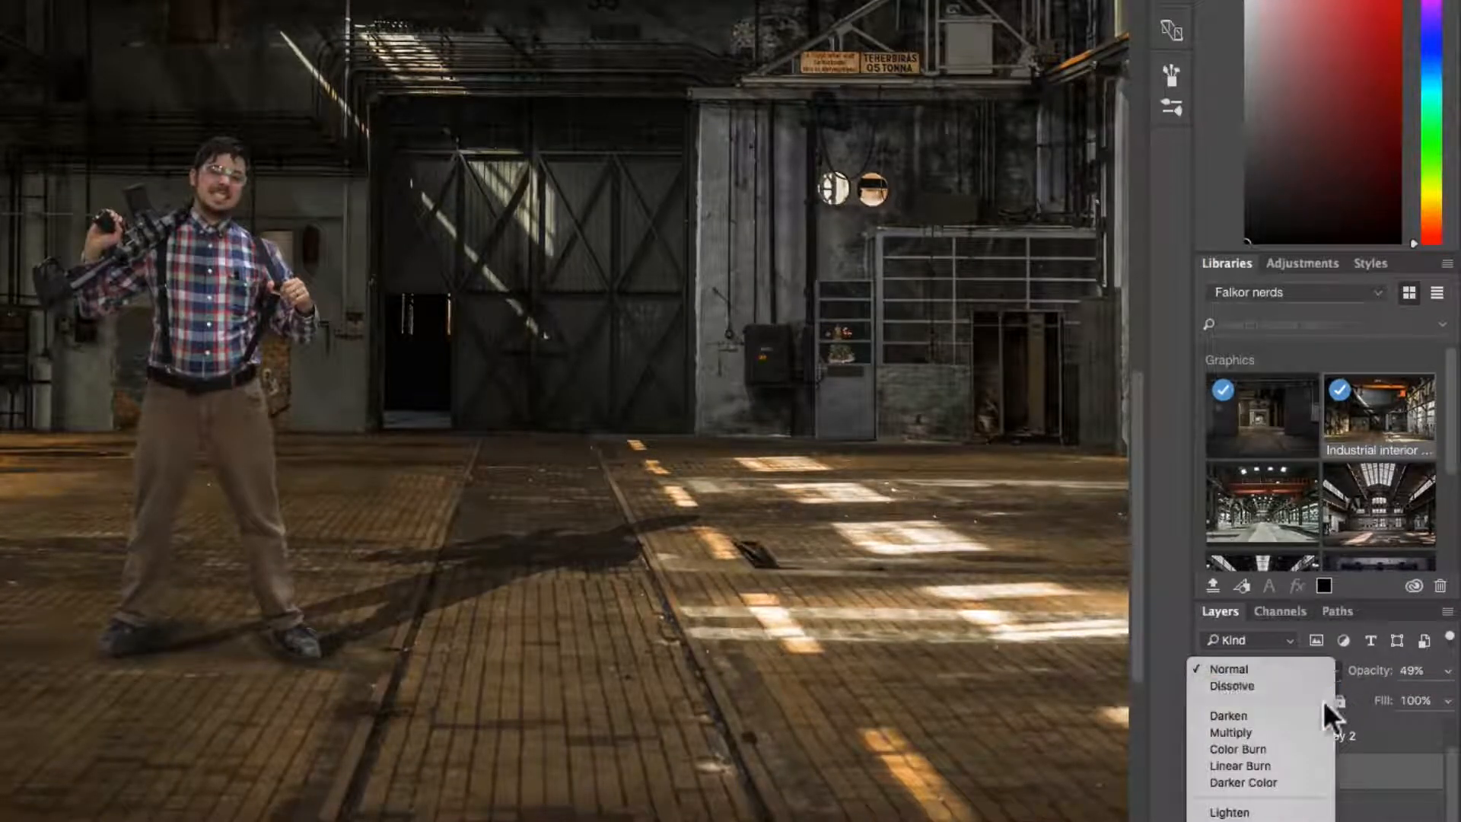
{"action": "left_click", "coordinate": [1283, 726]}
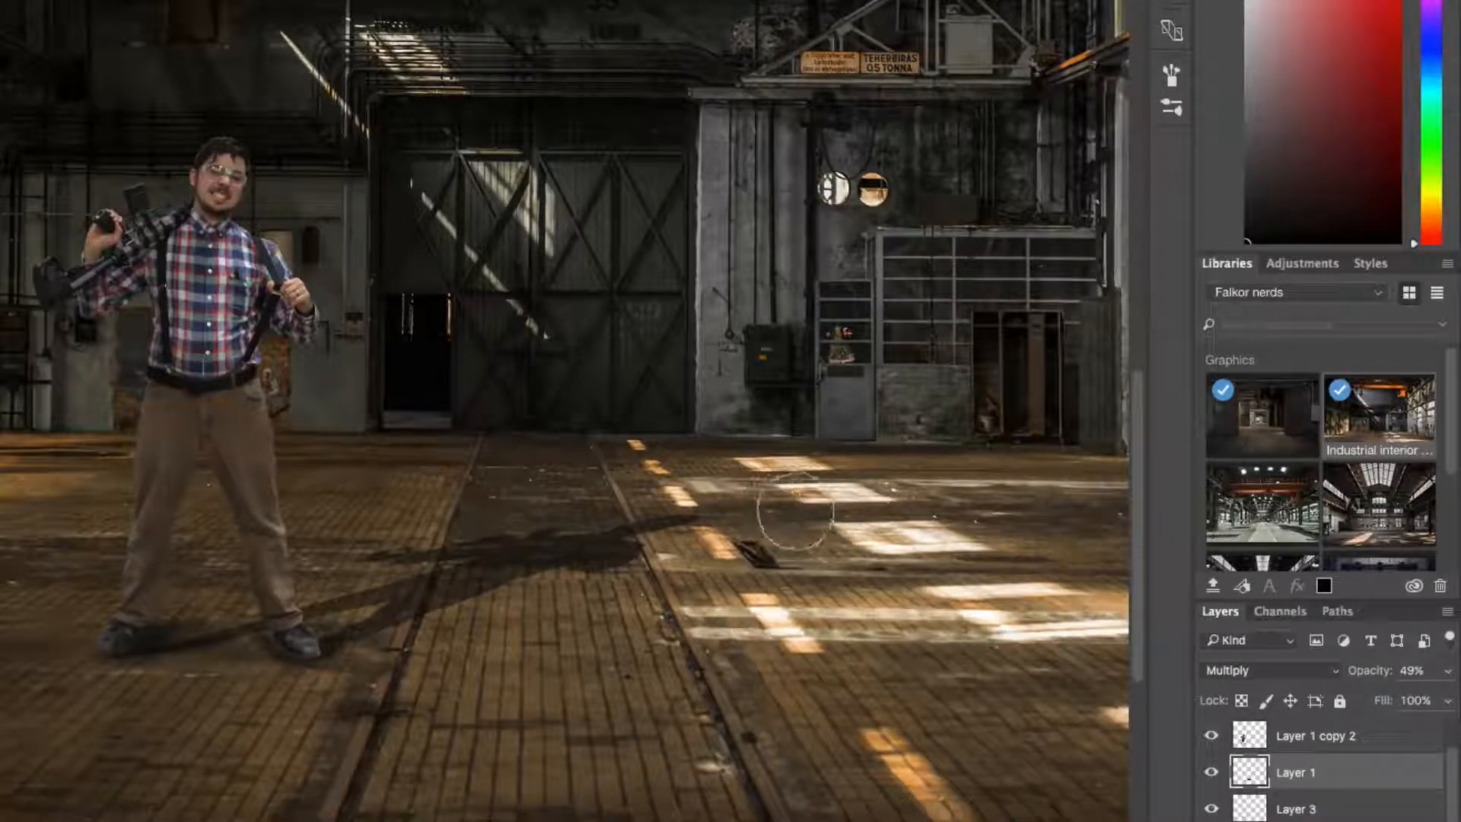
- Add a layer mask to the shadow layer and fade the shadow's far end with a black-to-white gradient towards the man's feet
{"action": "mouse_move", "coordinate": [686, 514]}
{"action": "left_mouse_down"}
{"action": "mouse_move", "coordinate": [527, 507]}
{"action": "mouse_move", "coordinate": [651, 561]}
{"action": "left_mouse_up"}
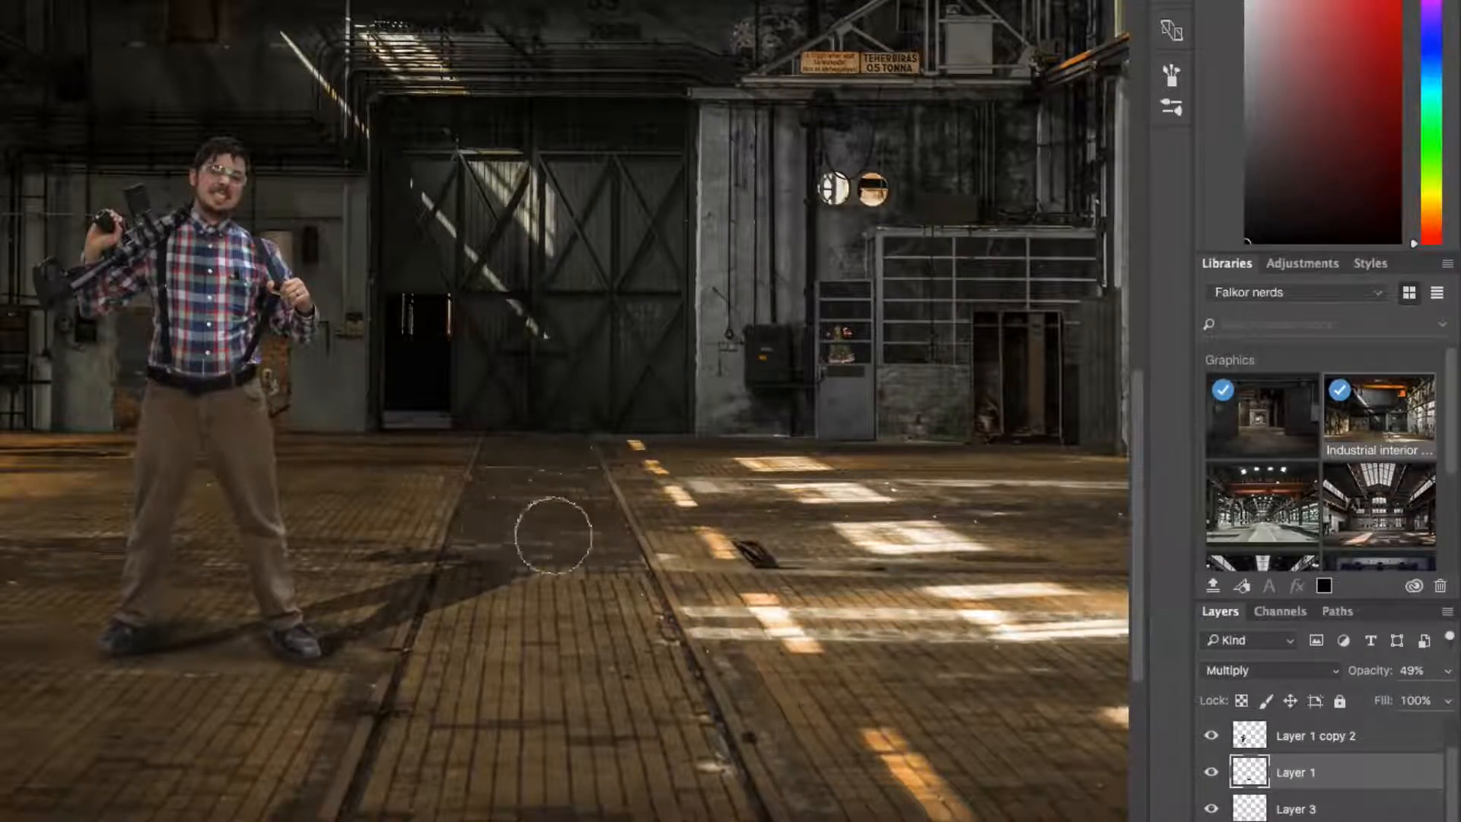
{"action": "key", "text": "v"}
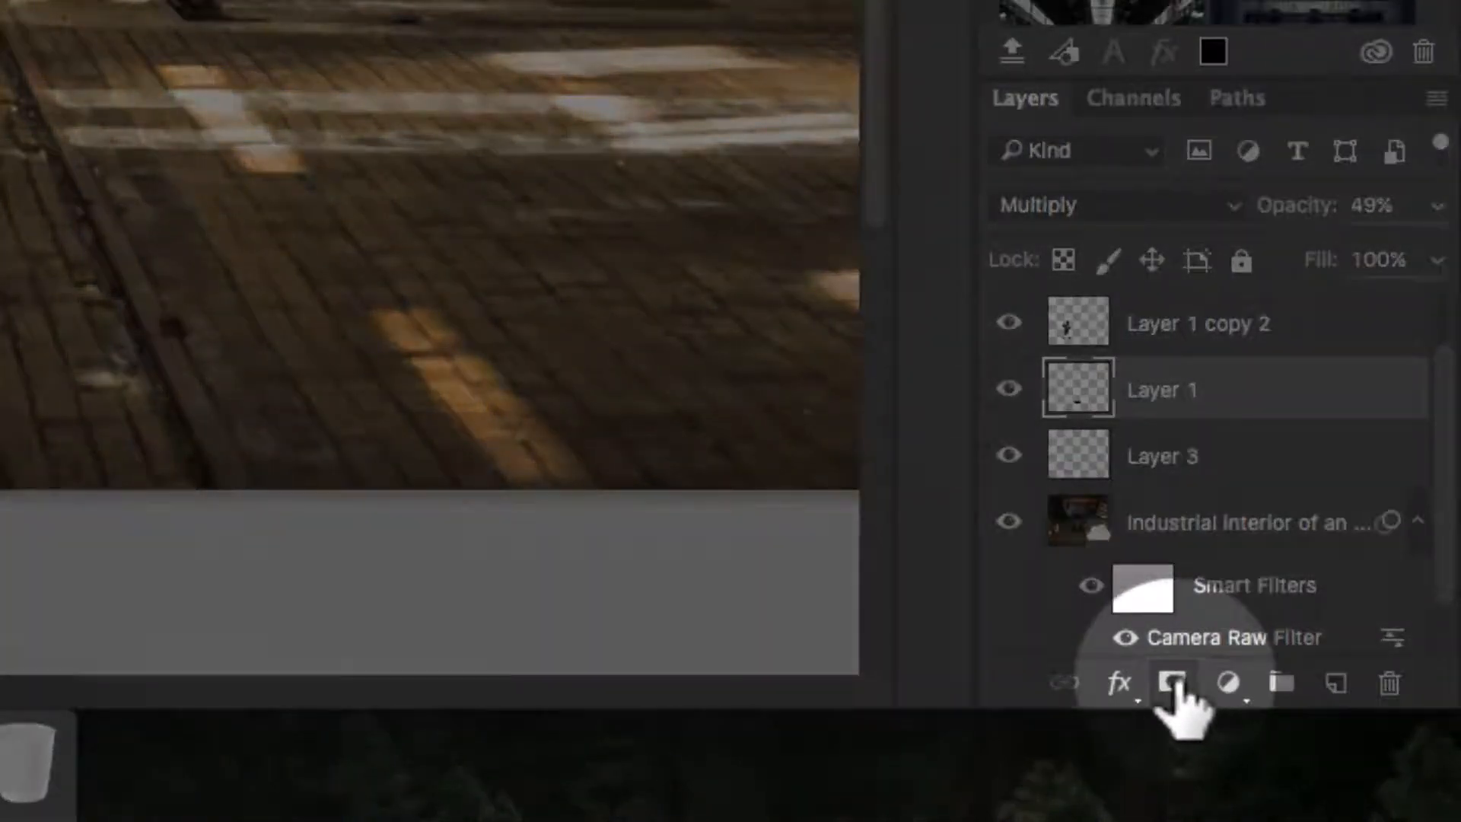
{"action": "left_click", "coordinate": [1179, 682]}
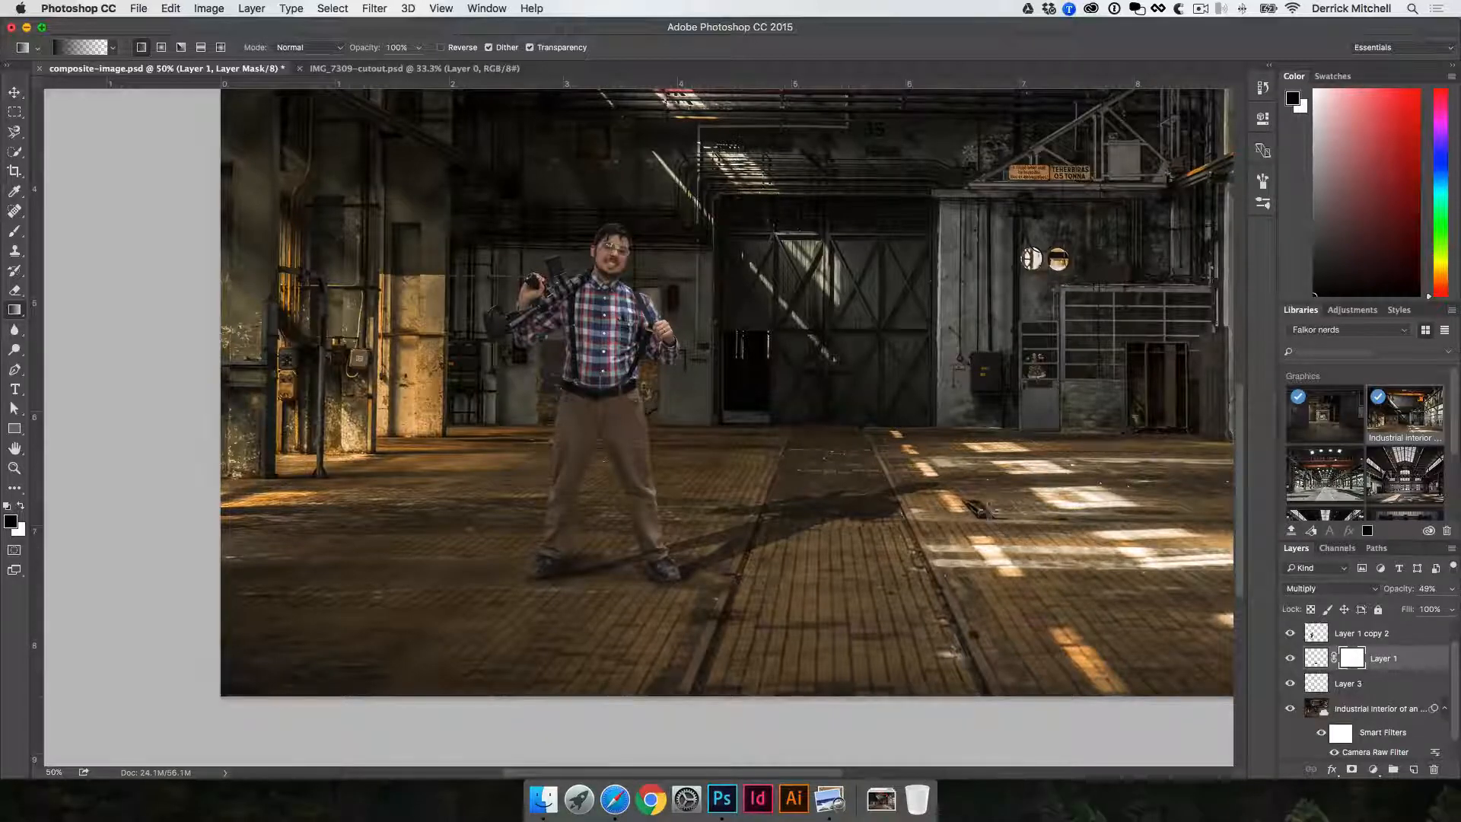
{"action": "left_click_drag", "start_coordinate": [912, 493], "coordinate": [721, 554]}
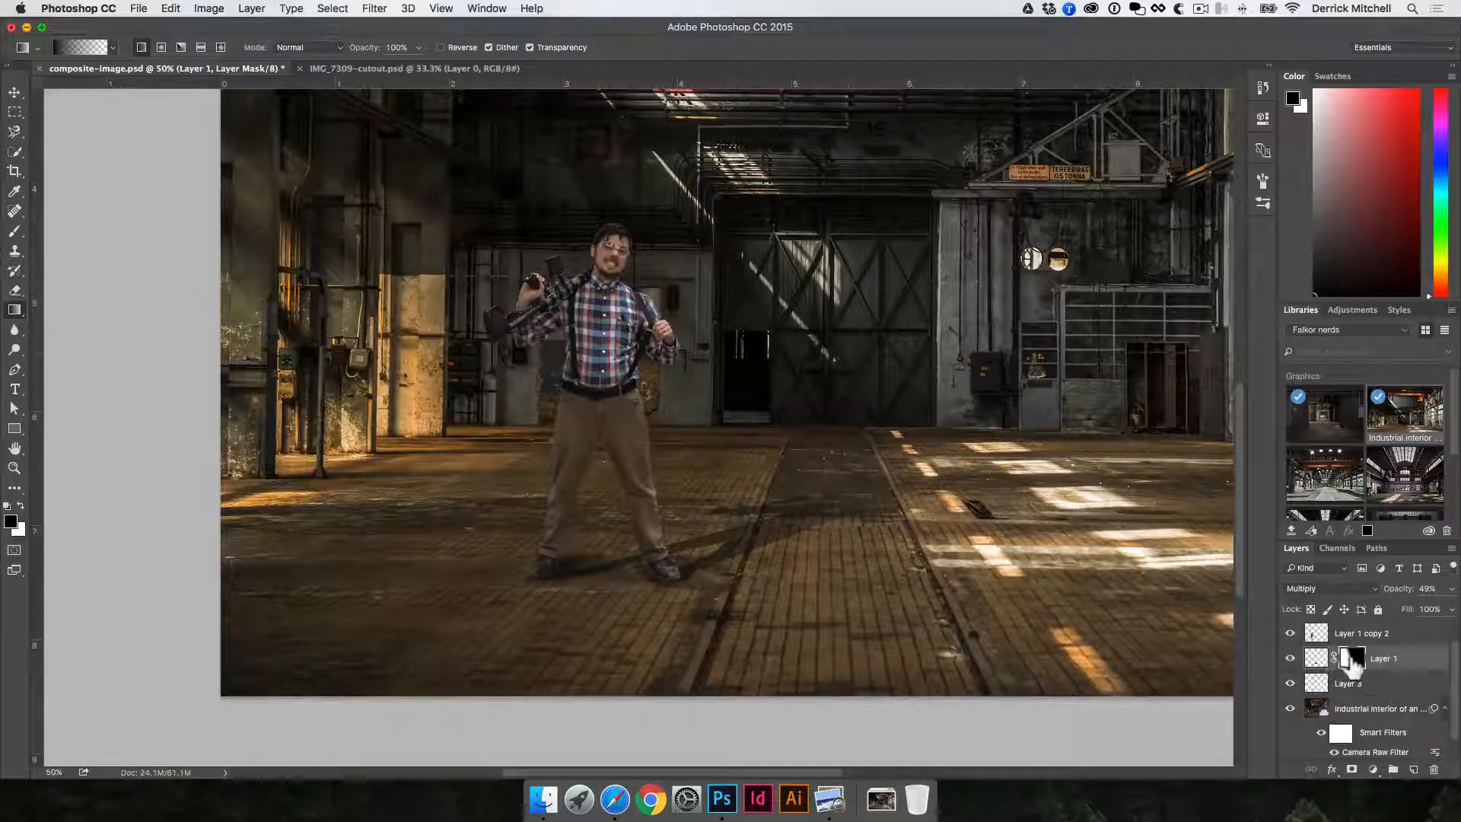
- Compare the cast shadow with its layer mask disabled and enabled, and check the result in the whole composite
{"action": "left_click", "coordinate": [1352, 658], "text": "shift"}
{"action": "left_click", "coordinate": [1351, 655], "text": "shift"}
{"action": "left_click", "coordinate": [1354, 657], "text": "shift"}
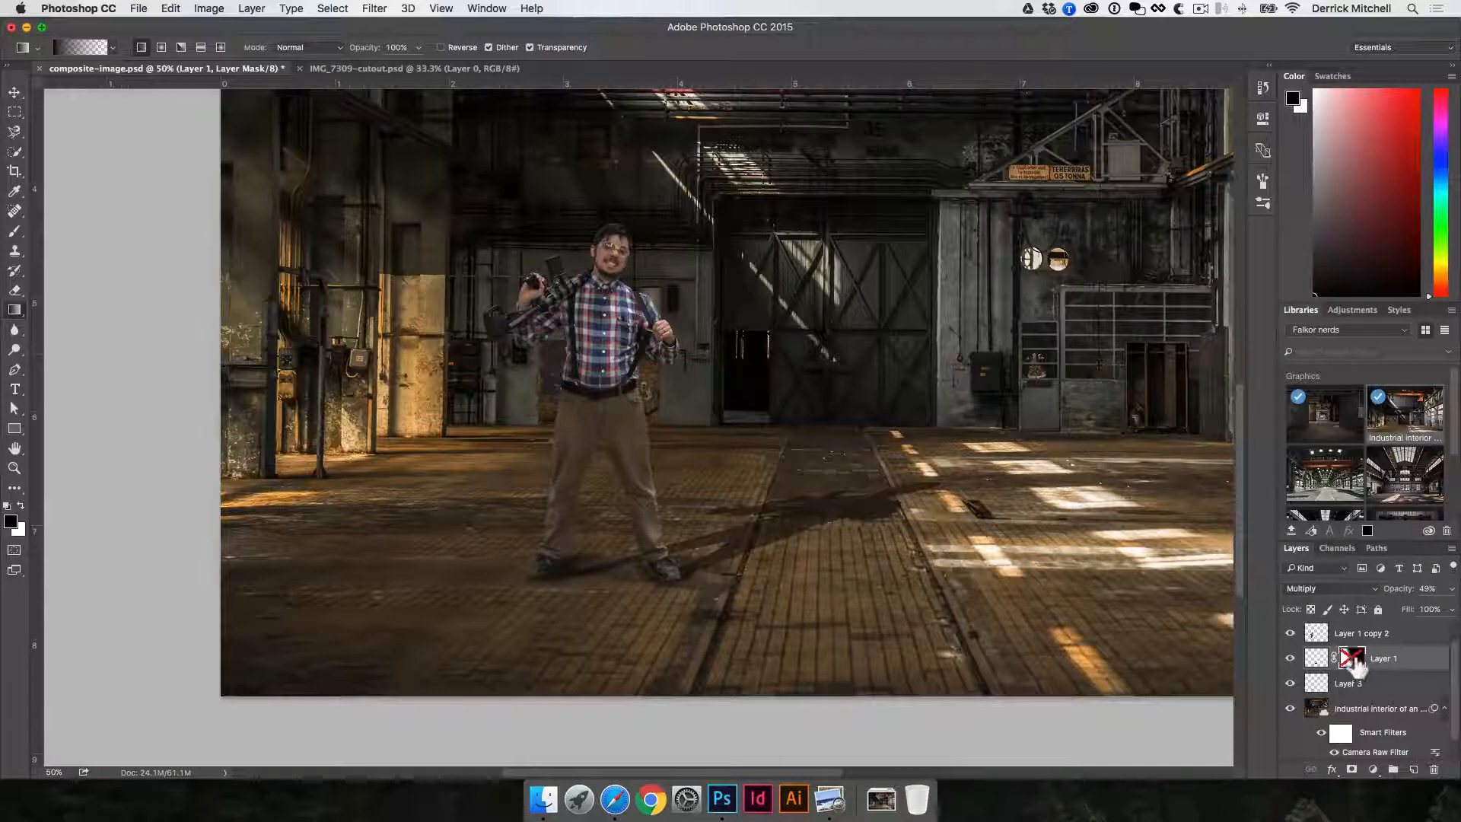
{"action": "left_click", "coordinate": [1355, 659], "text": "shift"}
{"action": "left_click", "coordinate": [1353, 657], "text": "shift"}
{"action": "left_click", "coordinate": [1353, 657], "text": "shift"}
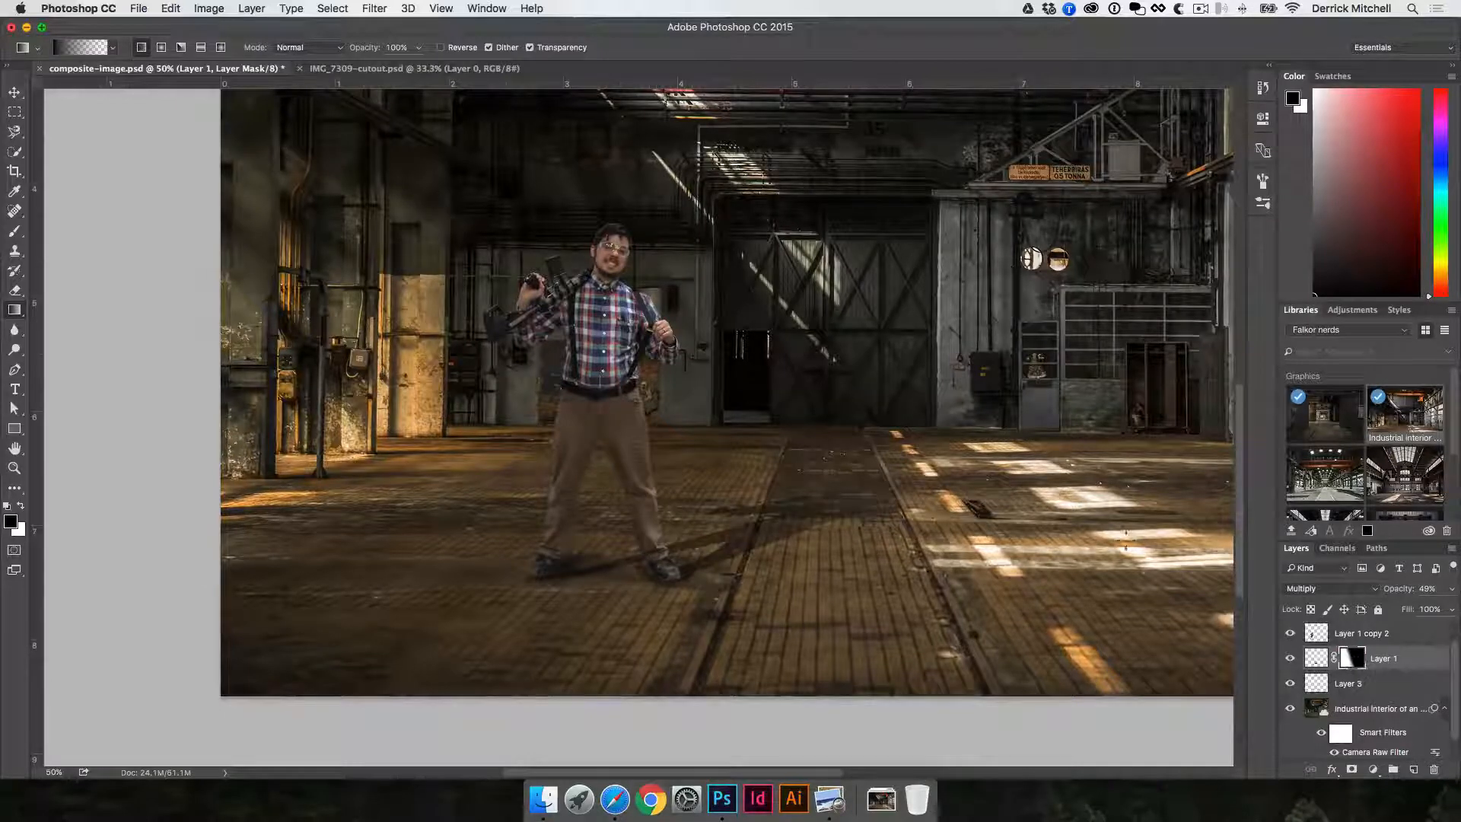
{"action": "key", "text": "v"}
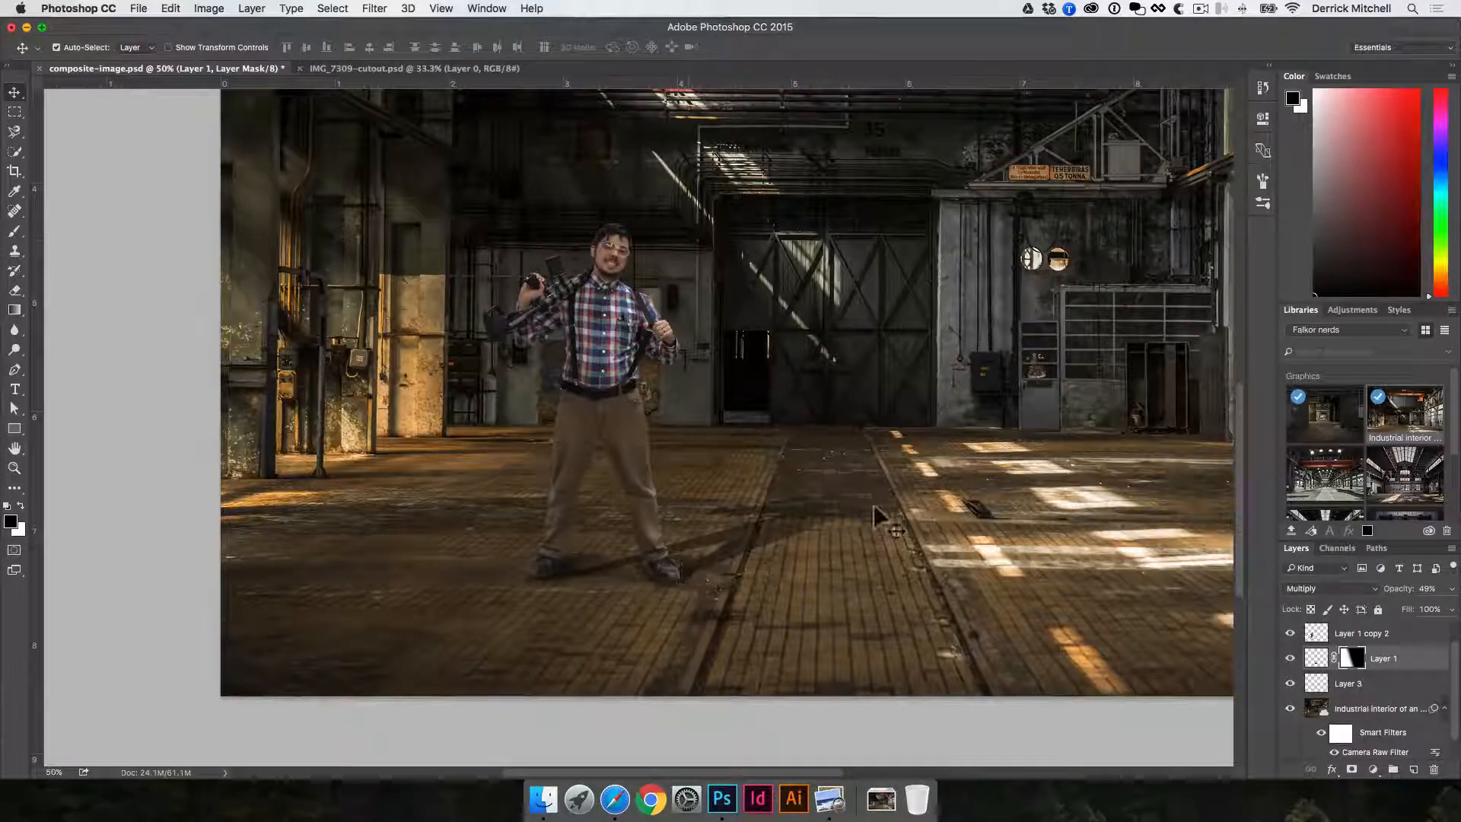
{"action": "left_click", "coordinate": [658, 486], "text": "alt"}
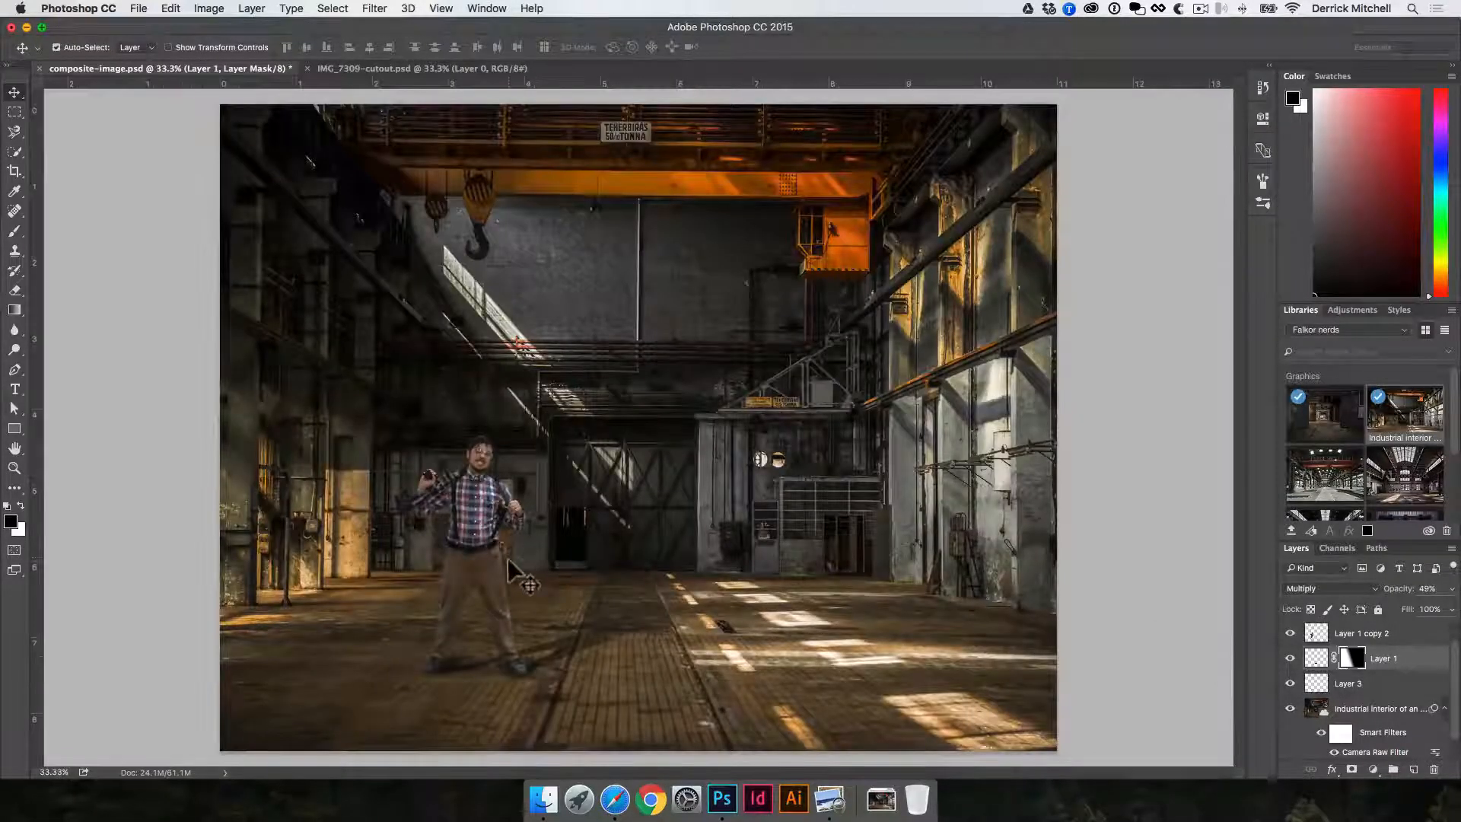
- Try adjusting the input and output levels of the man's layer with Levels, and cancel the adjustment
{"action": "left_click", "coordinate": [491, 523]}
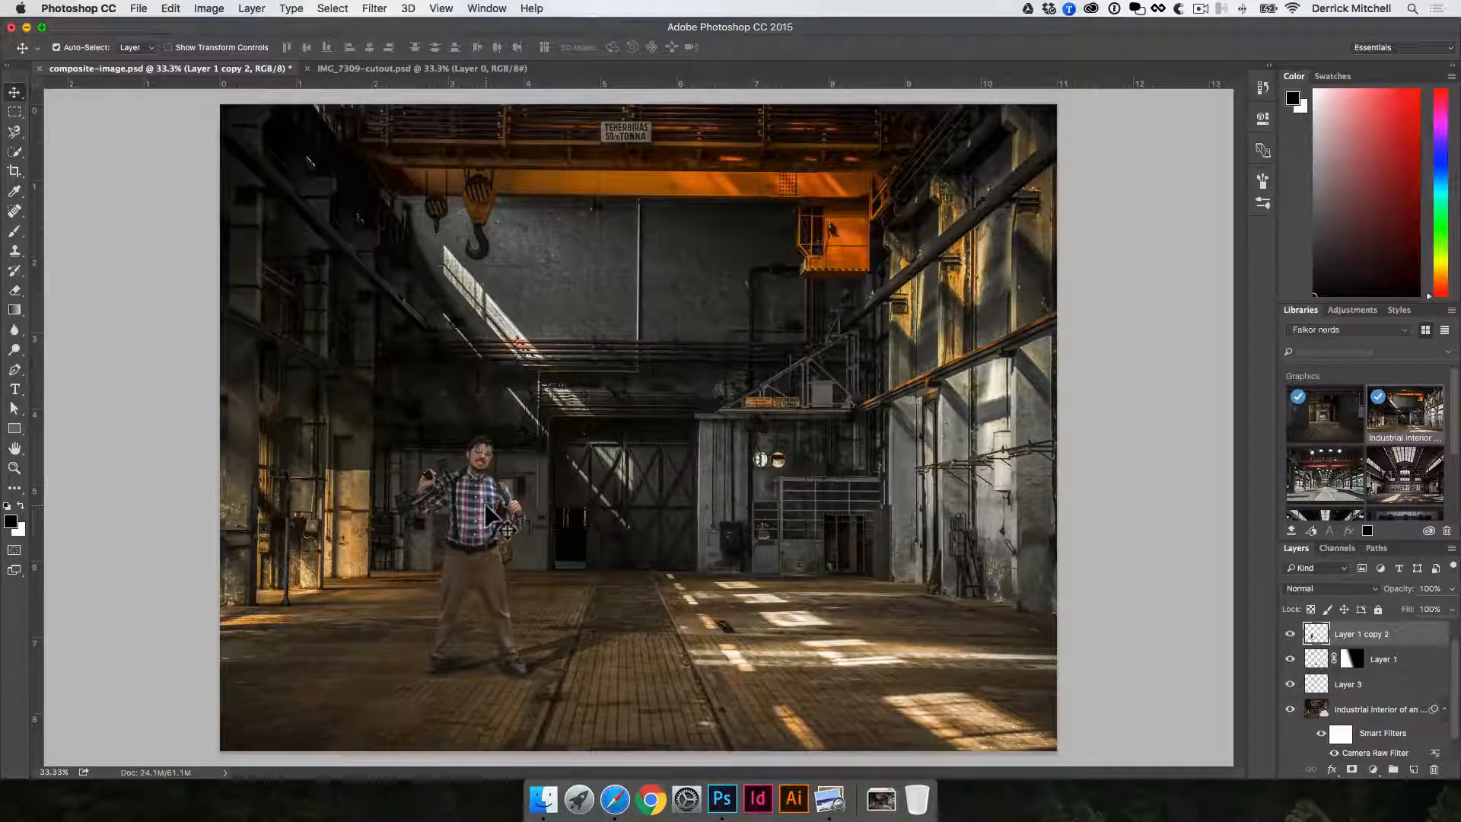
{"action": "key", "text": "super+l"}
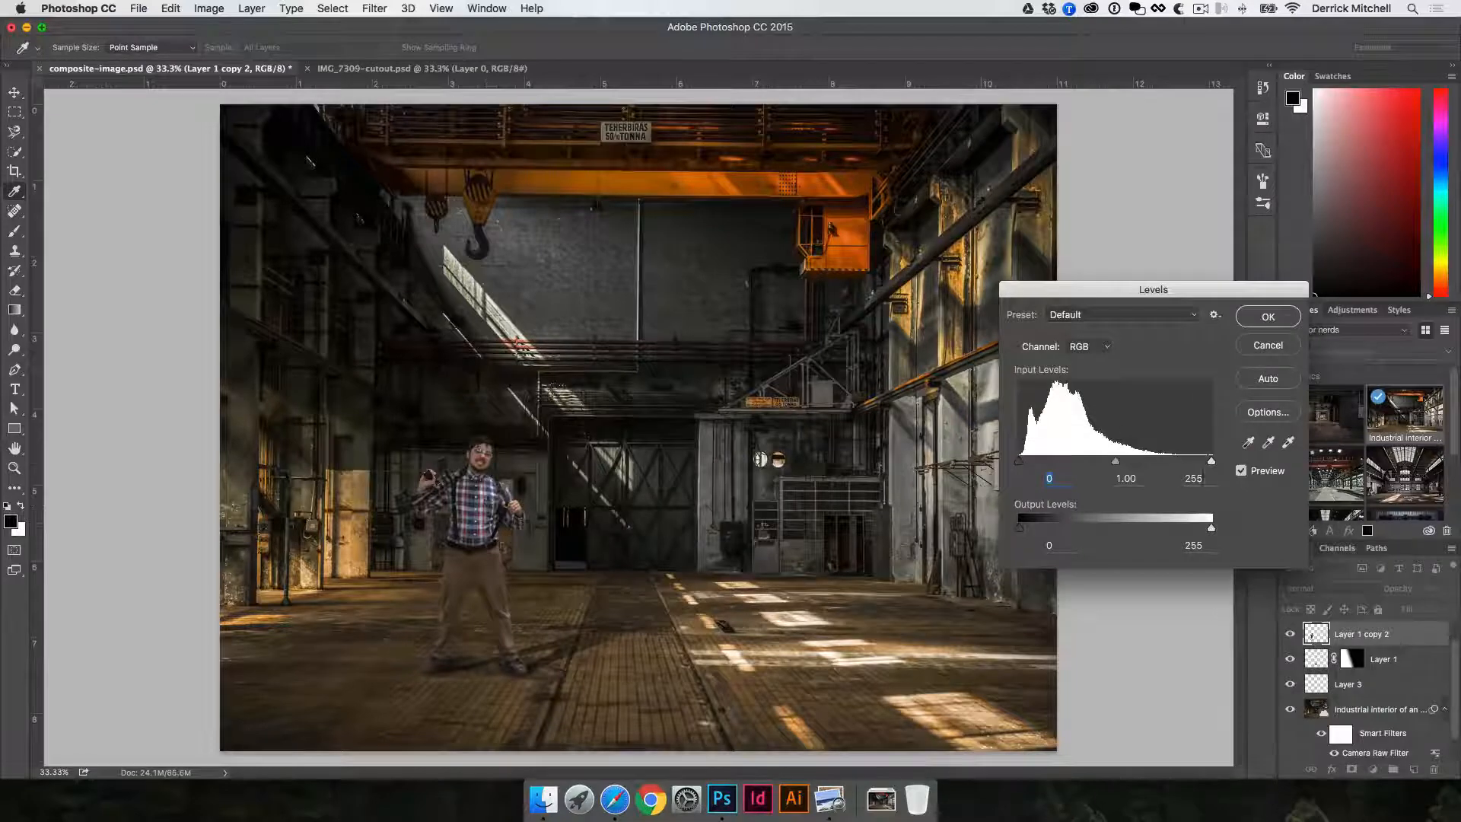
{"action": "mouse_move", "coordinate": [1211, 460]}
{"action": "left_mouse_down"}
{"action": "mouse_move", "coordinate": [1177, 462]}
{"action": "mouse_move", "coordinate": [1211, 460]}
{"action": "left_mouse_up"}
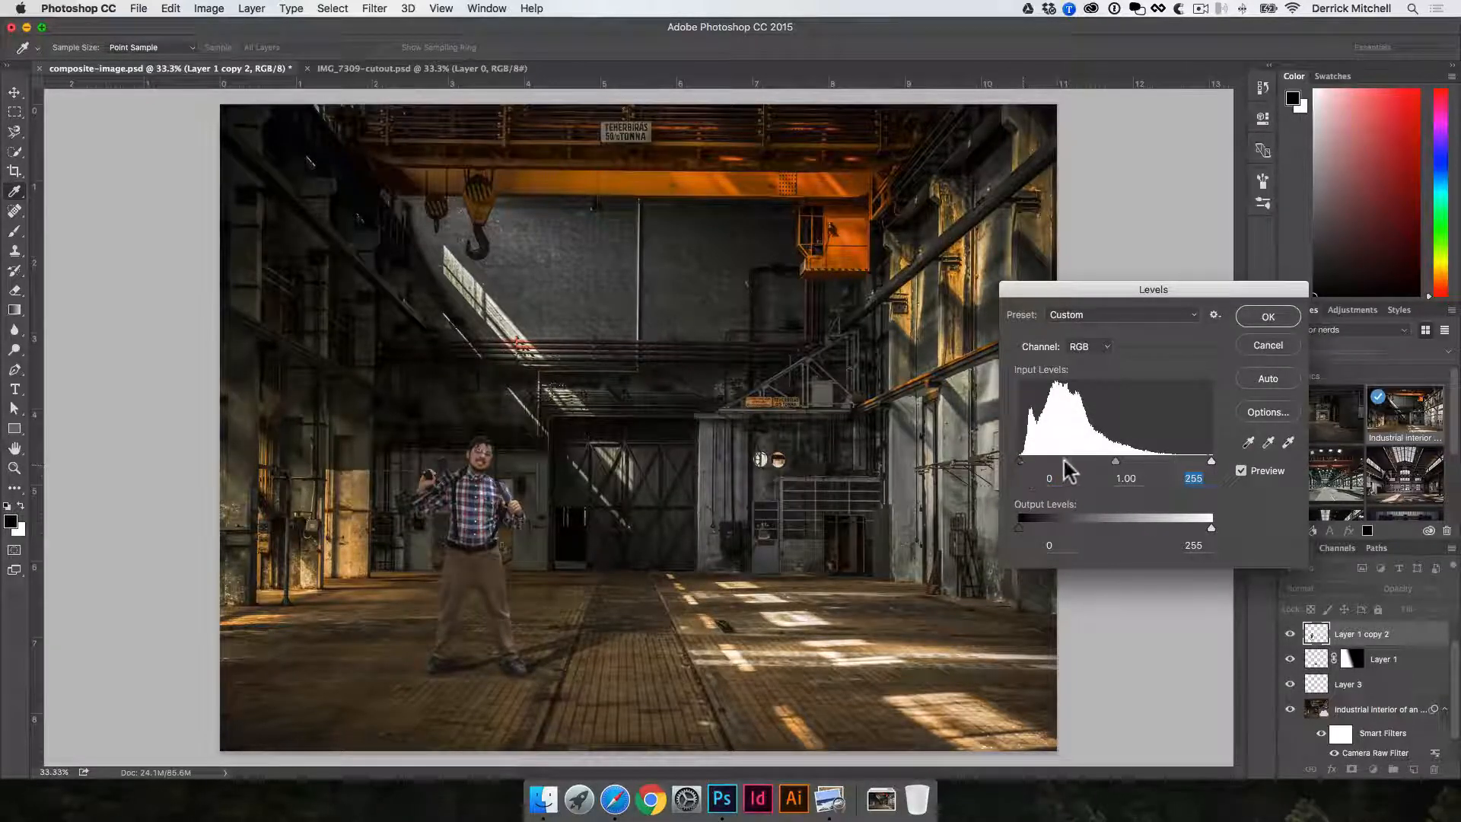
{"action": "left_click_drag", "start_coordinate": [1019, 461], "coordinate": [1020, 527]}
{"action": "left_click", "coordinate": [1211, 527]}
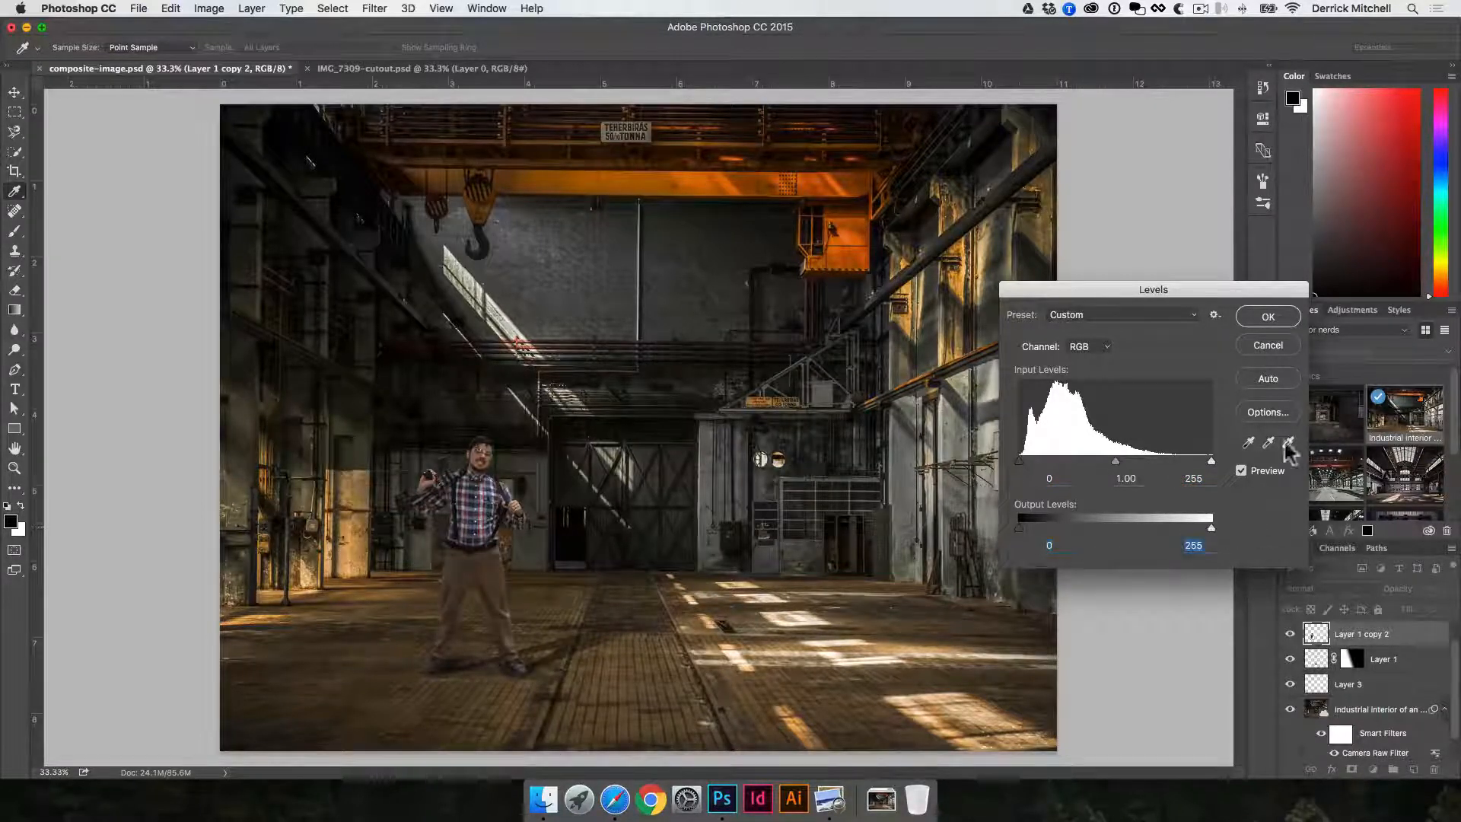
{"action": "left_click", "coordinate": [1266, 343]}
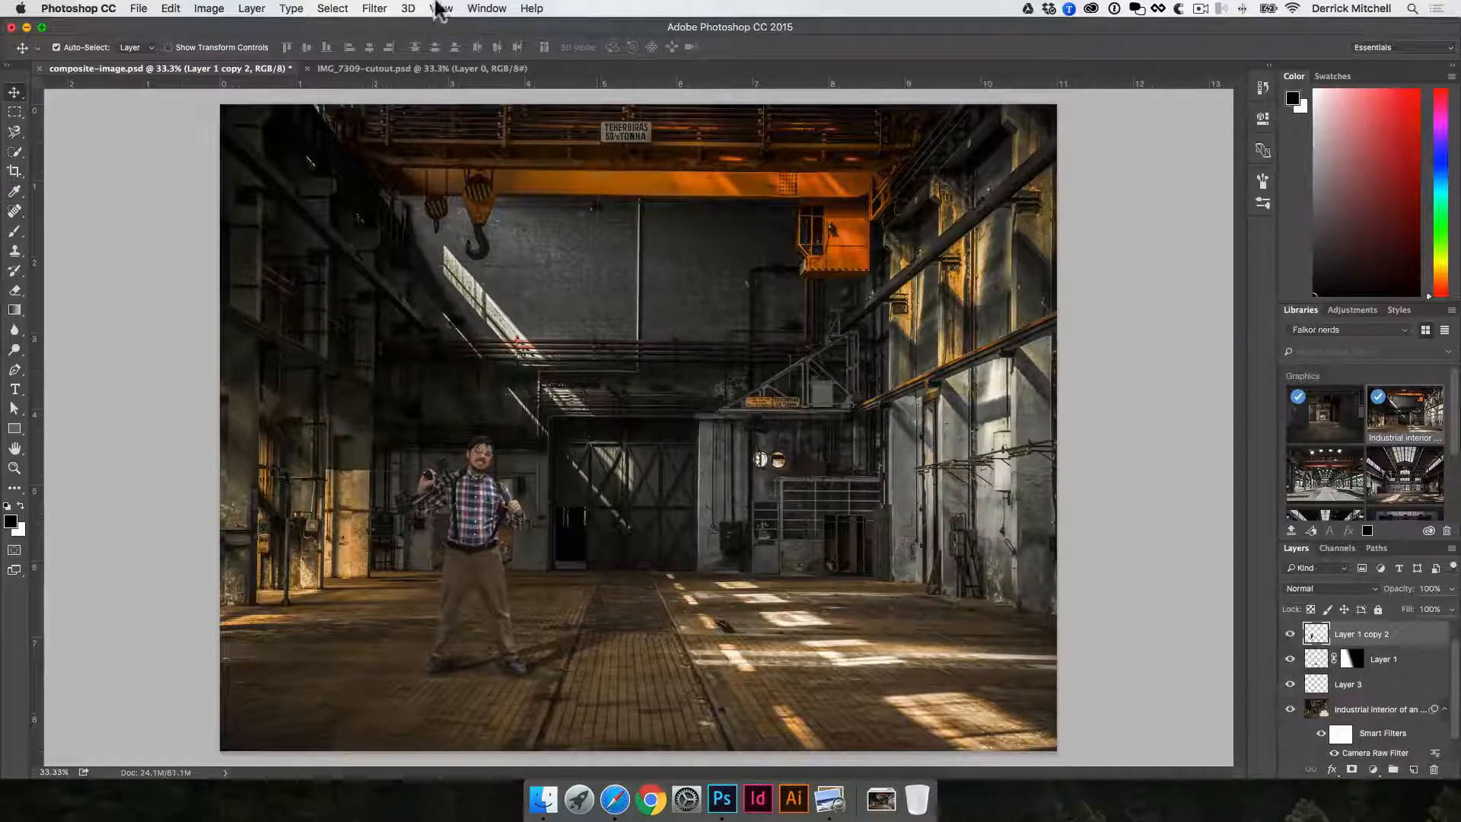
{"action": "left_click", "coordinate": [374, 9]}
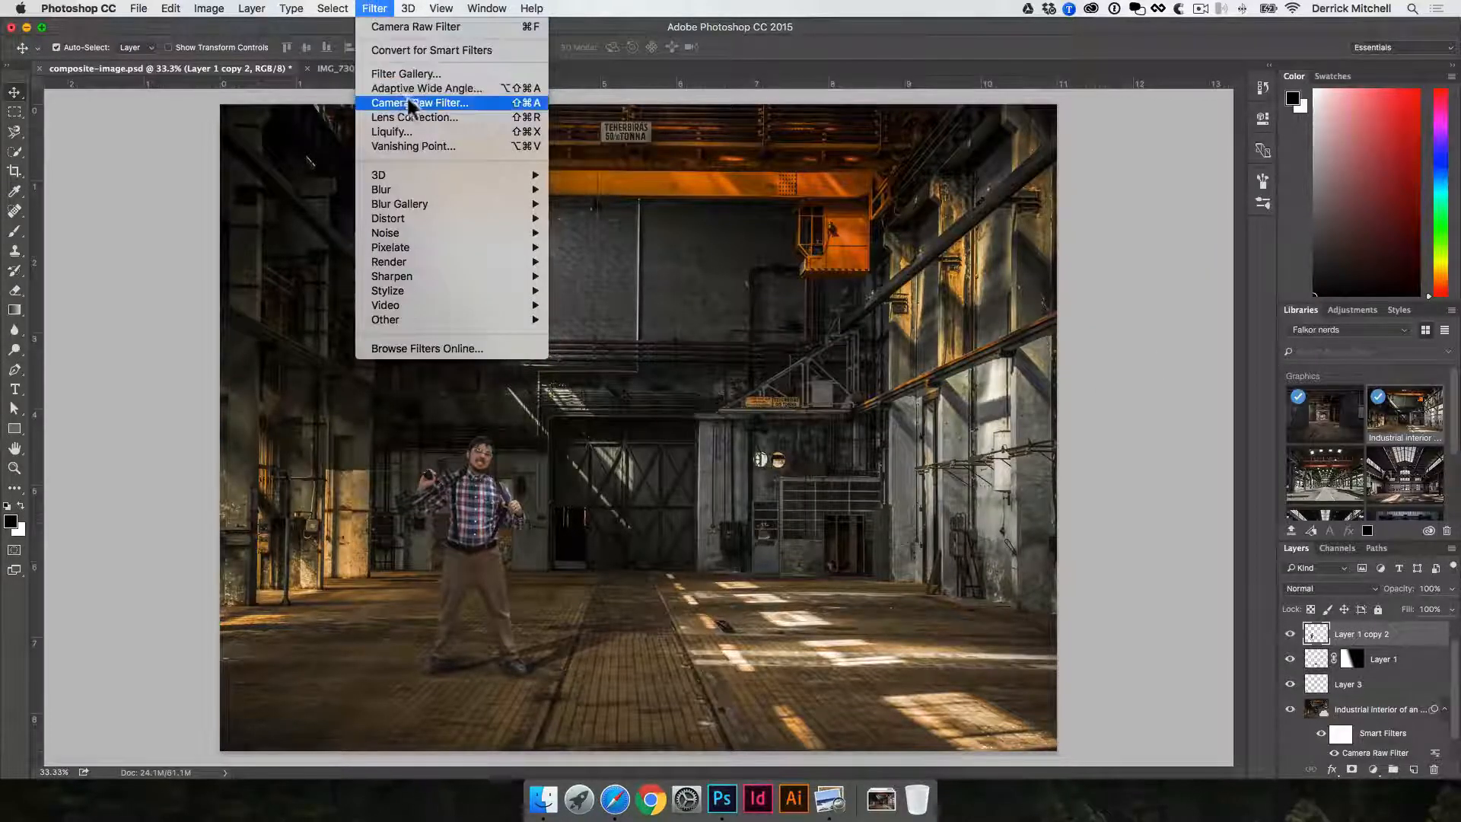
{"action": "left_click", "coordinate": [611, 431]}
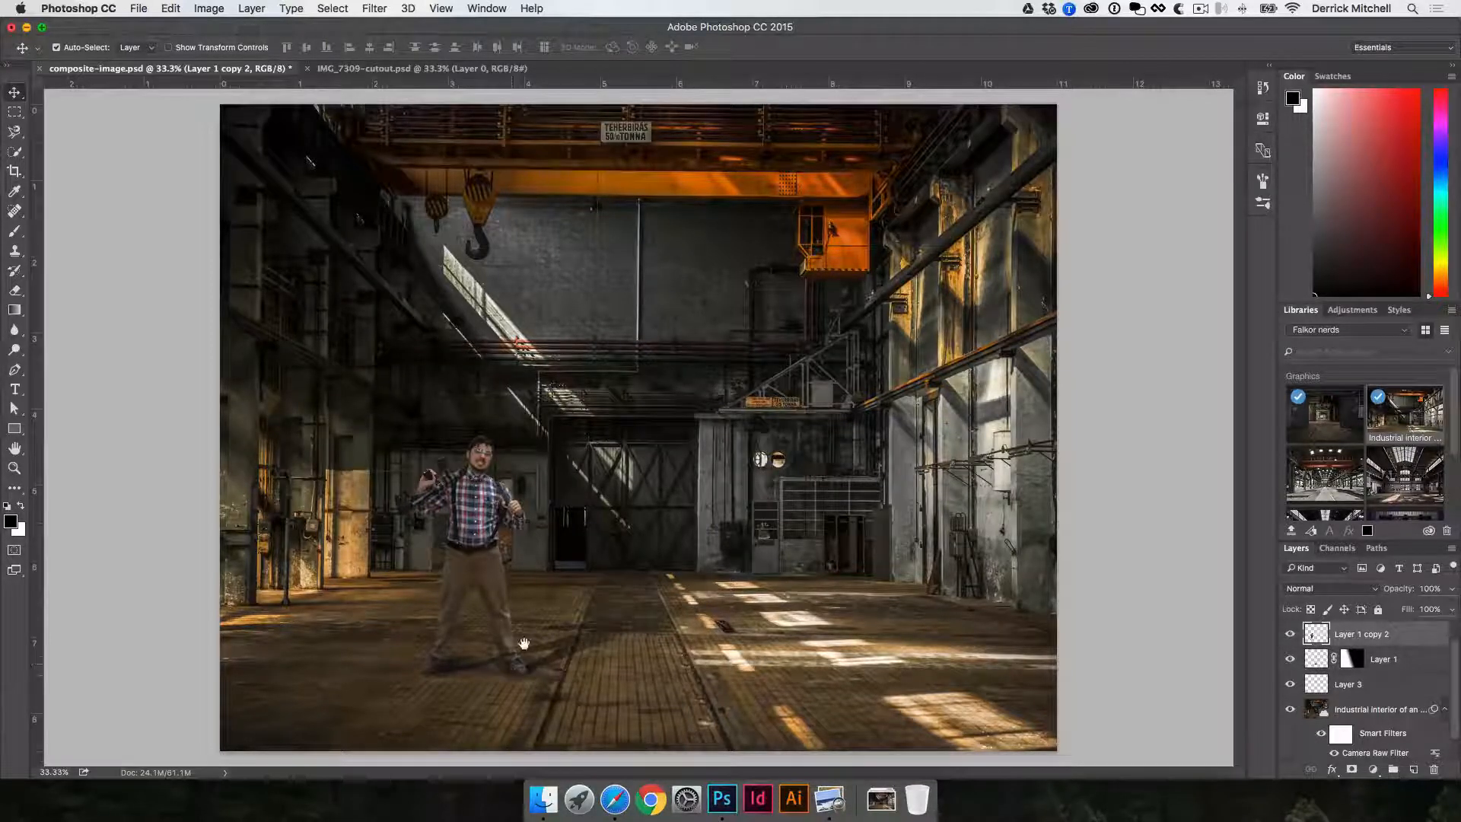
{"action": "key", "text": "super"}
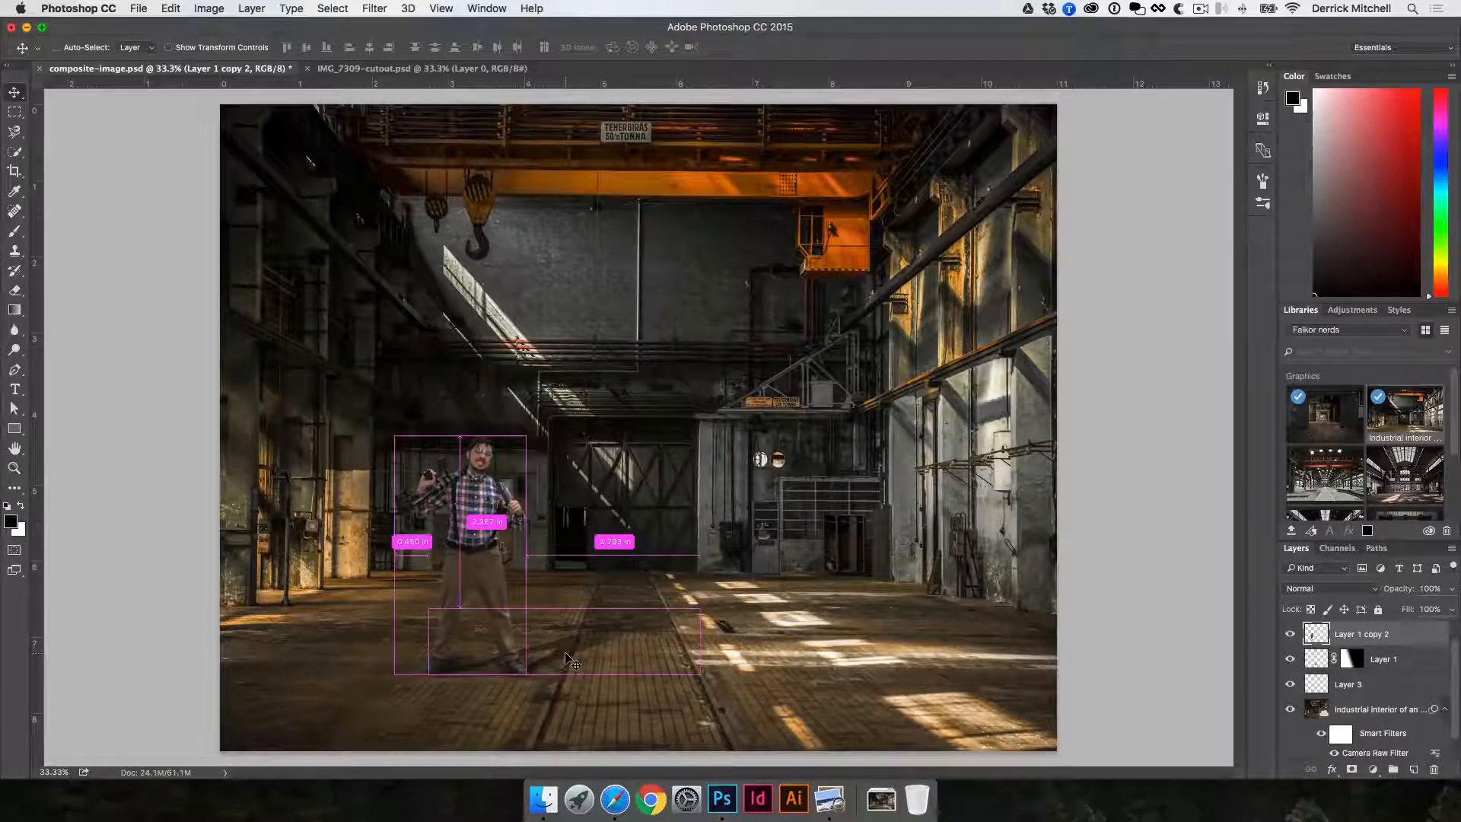